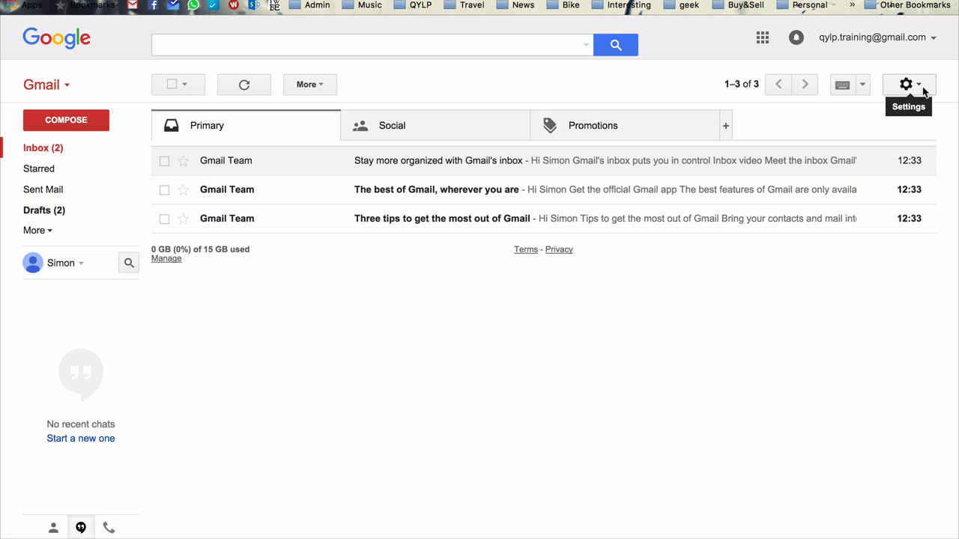
Step: Launch Gmail Offline from the Offline tab of Gmail's settings
left_click(907, 86)
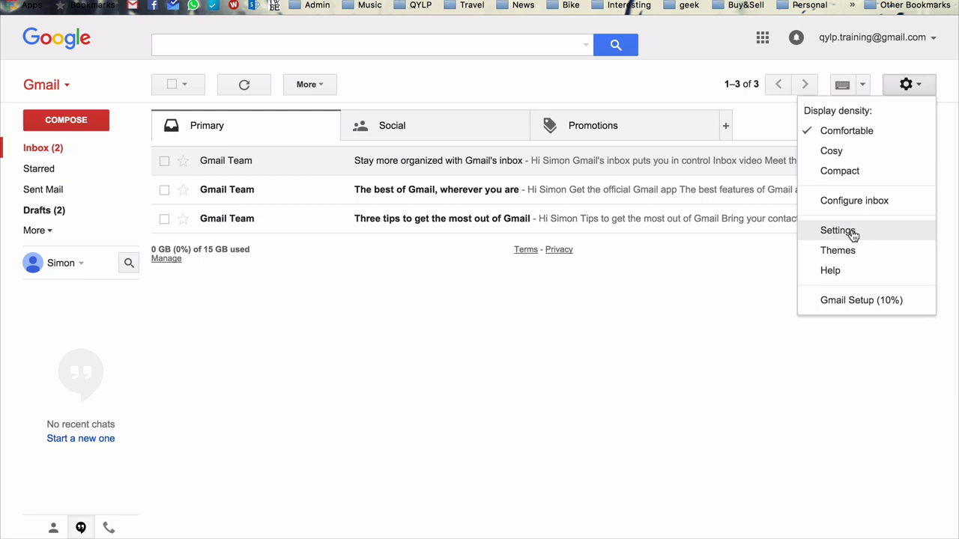
left_click(852, 234)
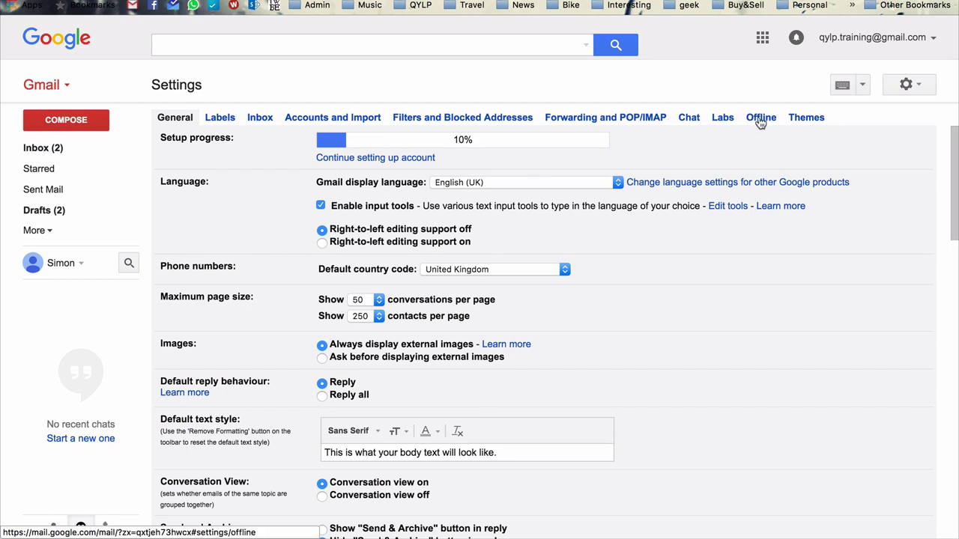
left_click(760, 120)
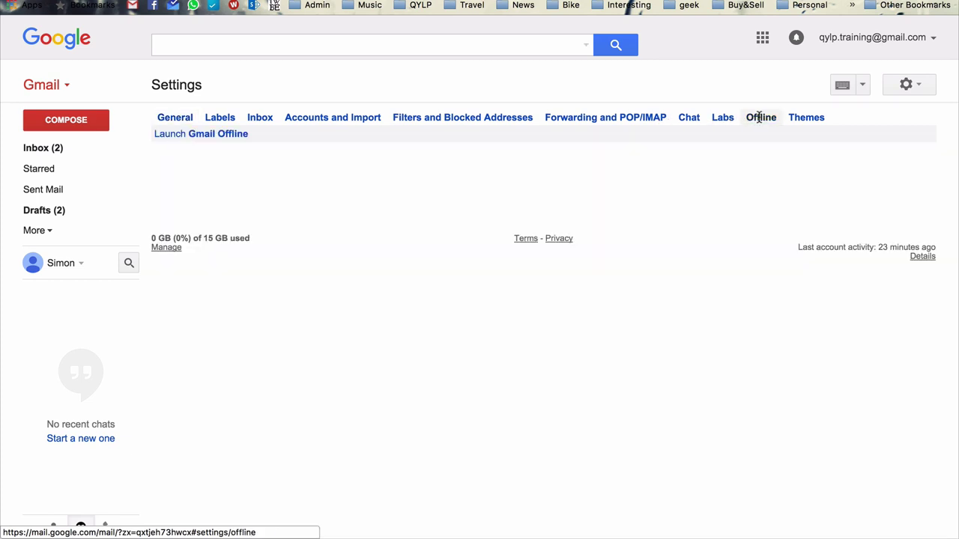
left_click(223, 136)
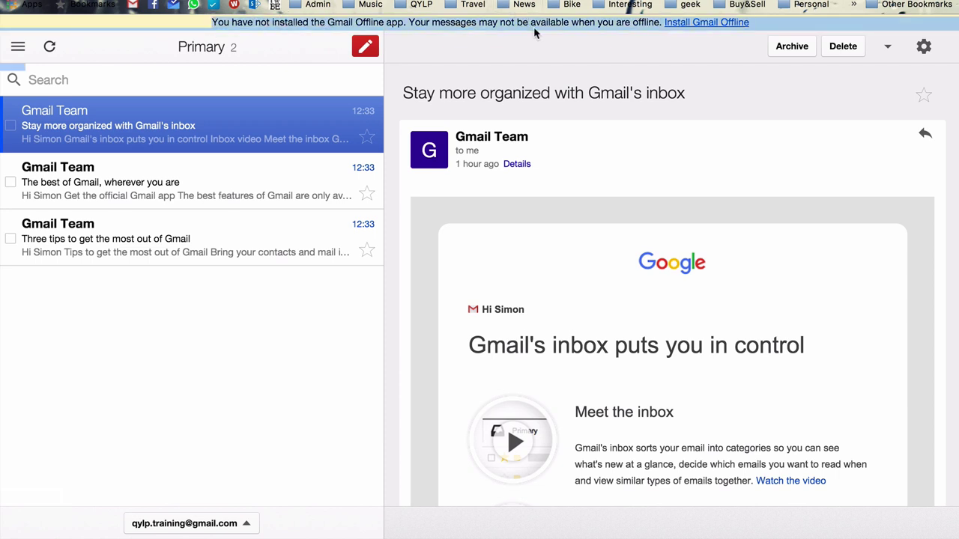
Step: Install Gmail Offline from its Chrome Web Store page via Add to Chrome and Add app
left_click(721, 23)
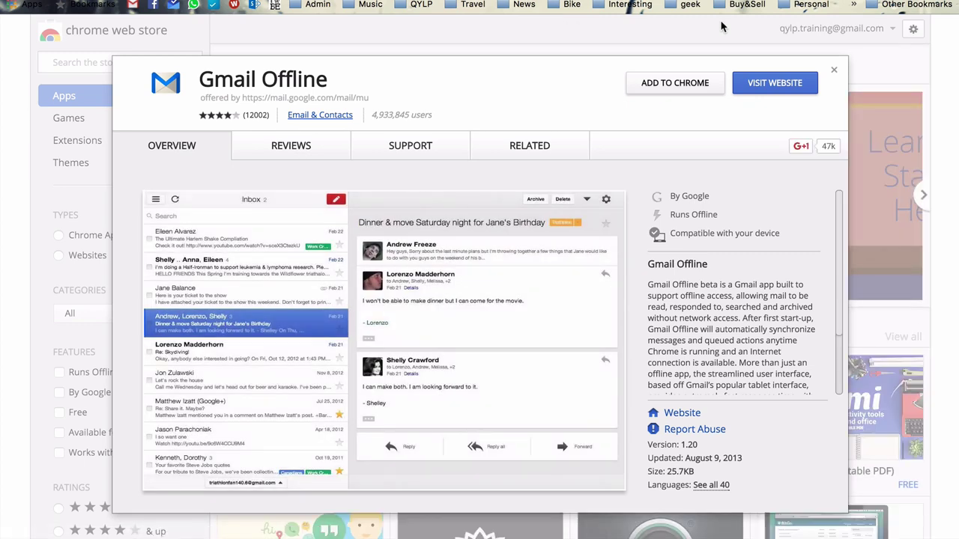
triple_click(328, 87)
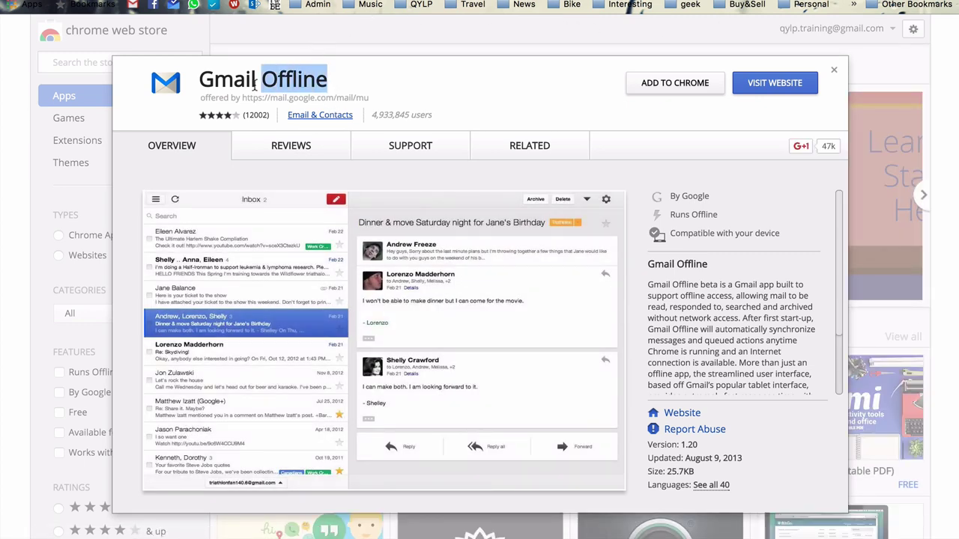
left_click(328, 87)
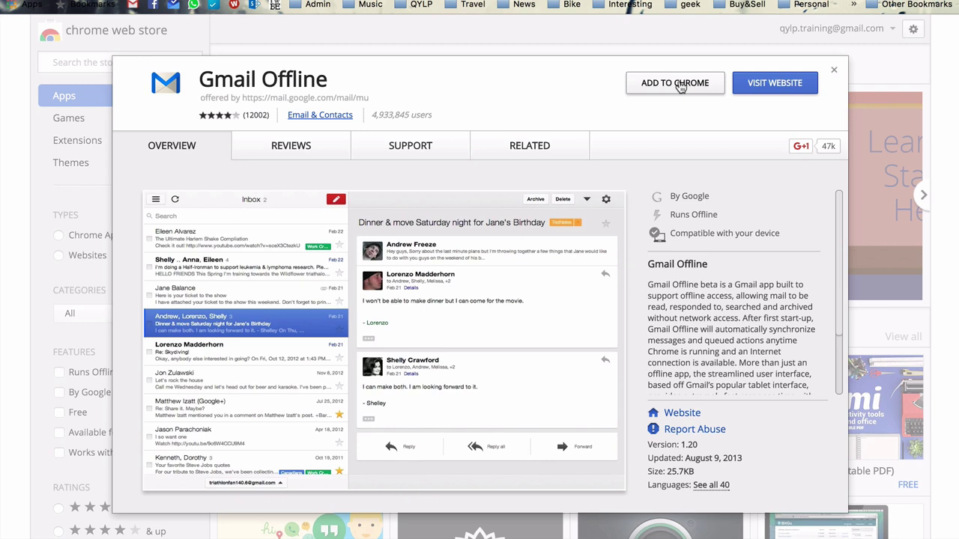
left_click(680, 86)
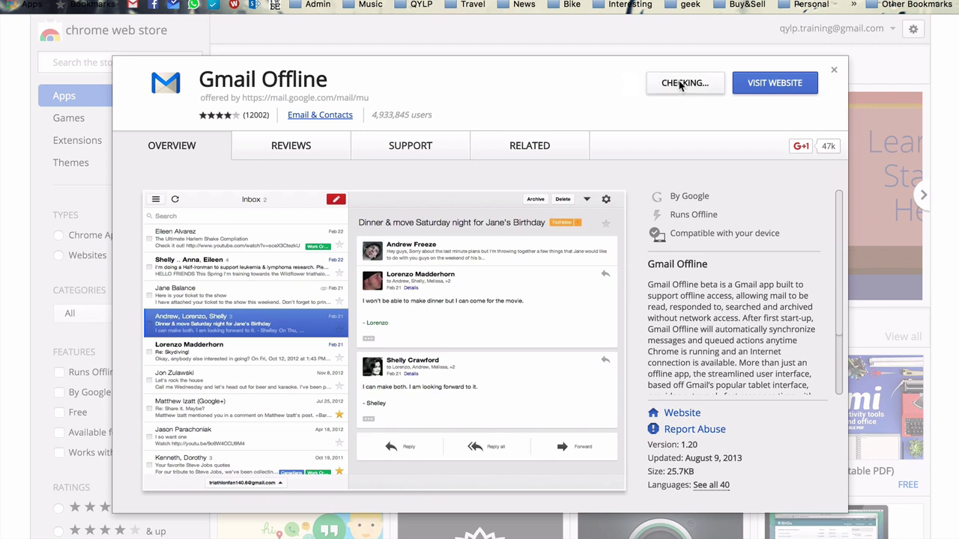
left_click(612, 101)
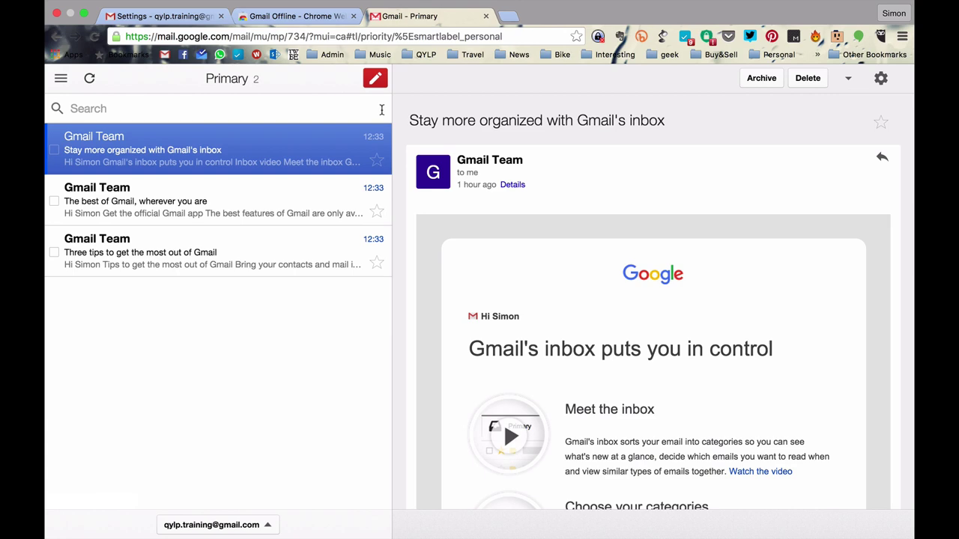
Step: Close the Gmail Offline and store tabs, relaunch Gmail Offline from Chrome apps, then close it
left_click(486, 15)
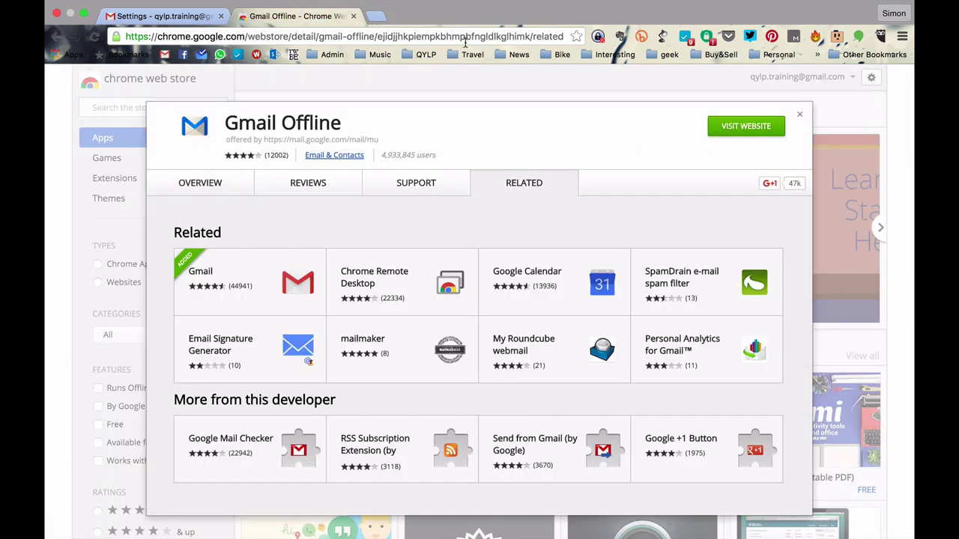
left_click(353, 16)
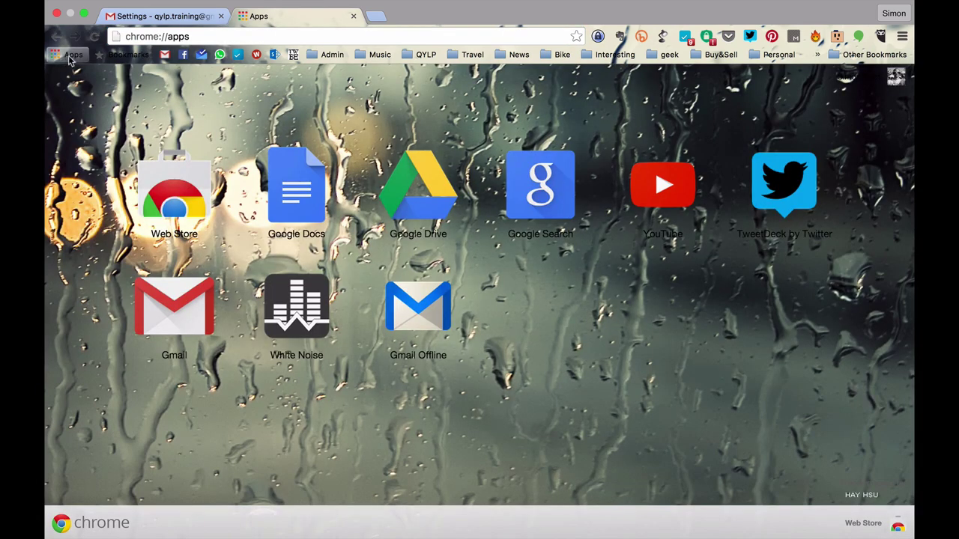
left_click(161, 36)
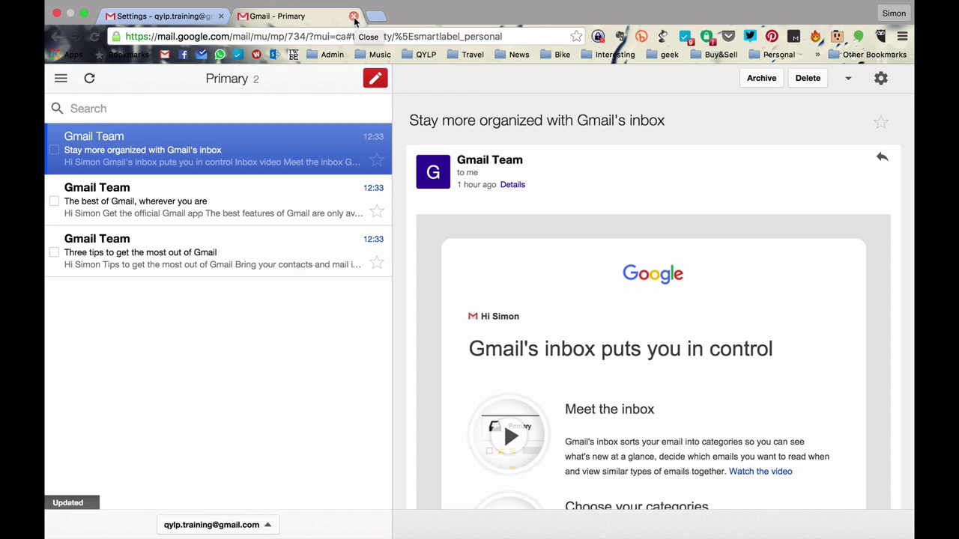
left_click(353, 17)
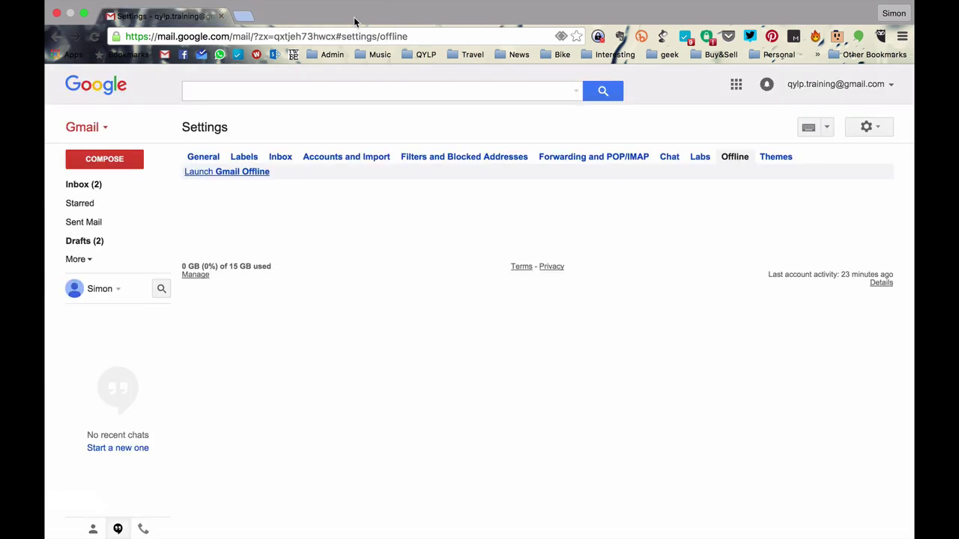
Step: Return to the Gmail inbox and exit full-screen mode
left_click(82, 185)
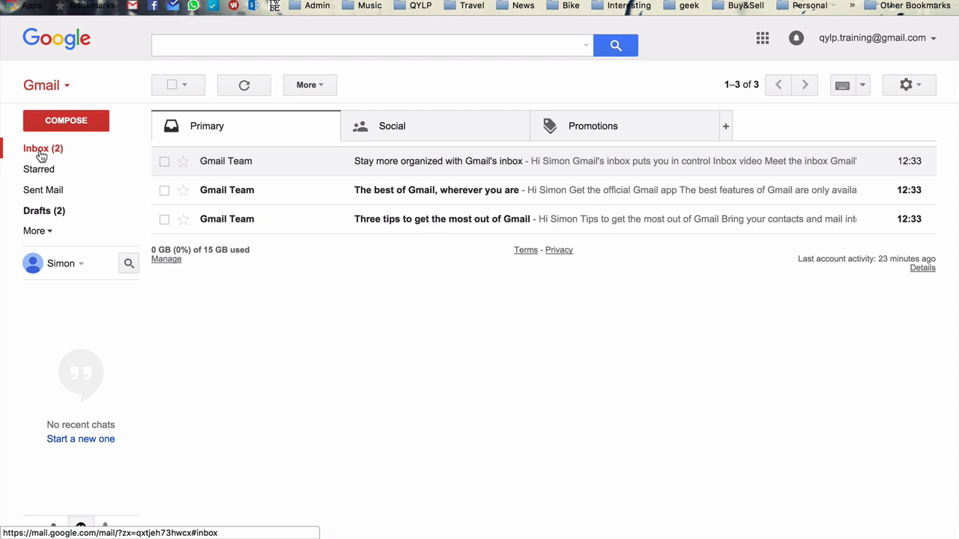
key("ctrl+super+f")
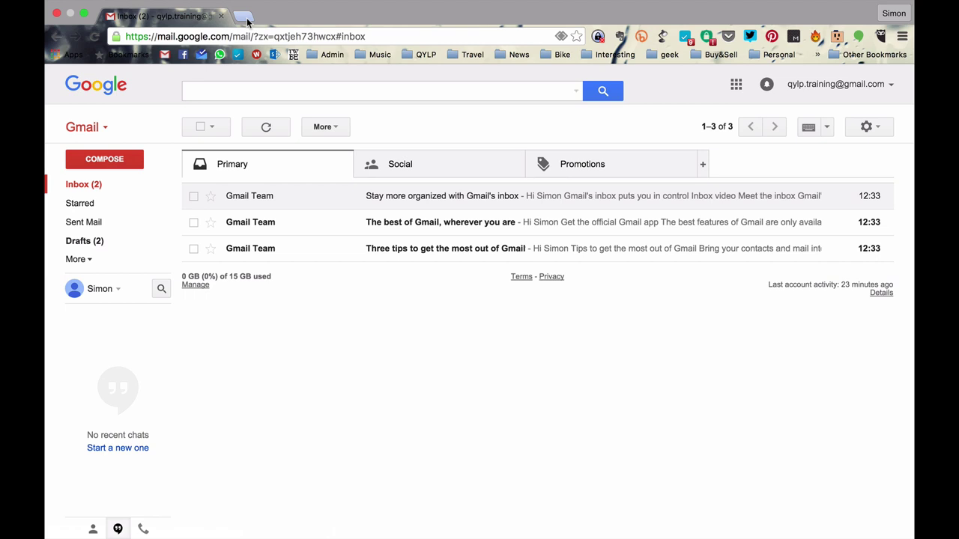
Step: Go to unroll.me in a new browser tab
left_click(247, 20)
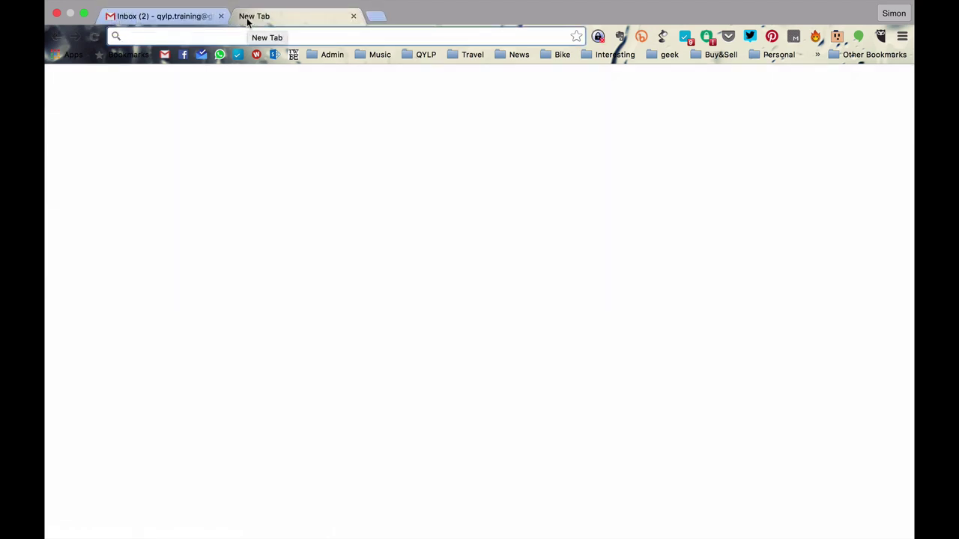
type("unroll")
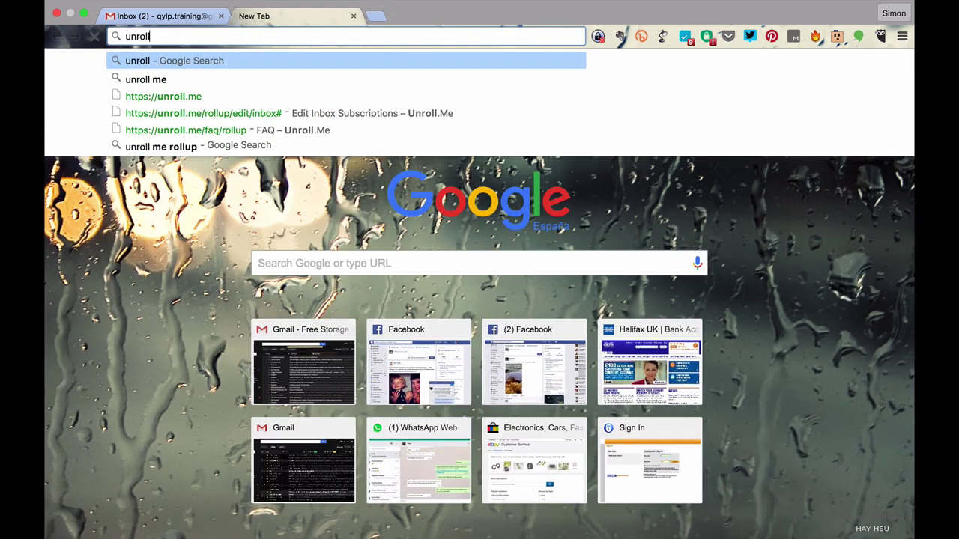
type(".me")
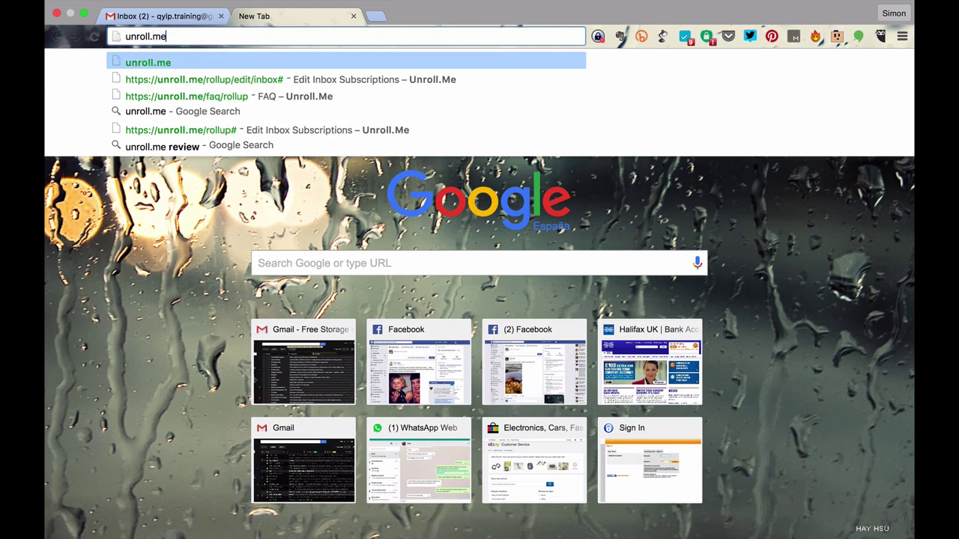
key("Return")
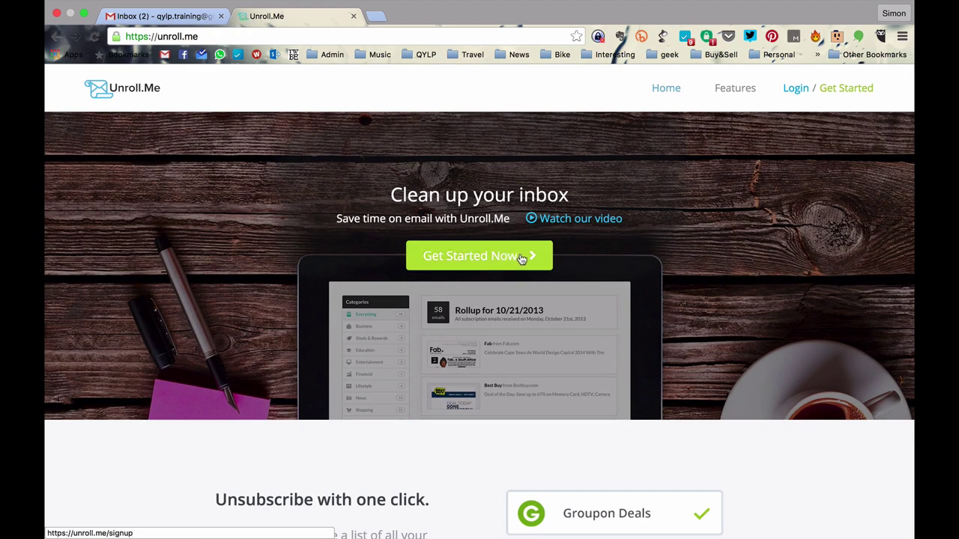
Step: Sign up for Unroll.Me with the saved Gmail address, accepting the terms and signing in with Google
left_click(478, 257)
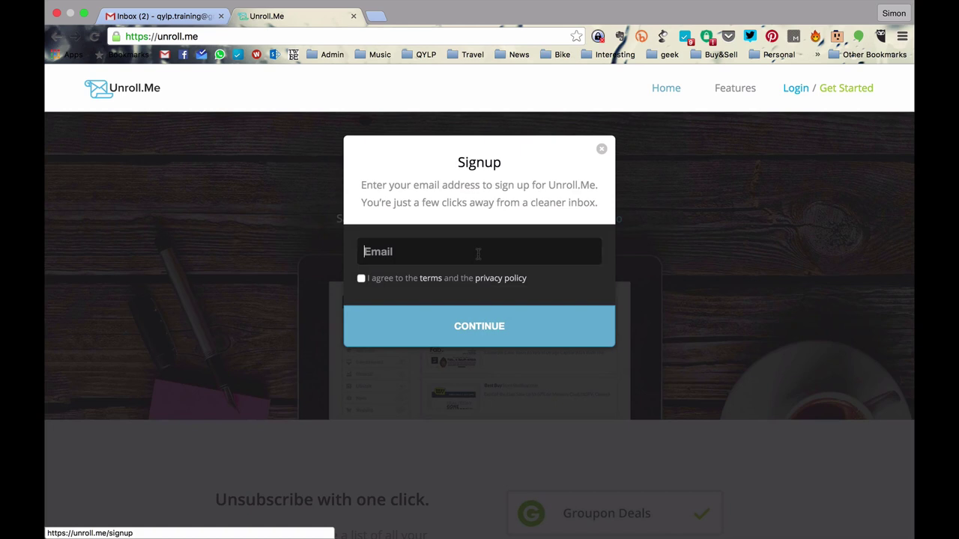
left_click(432, 253)
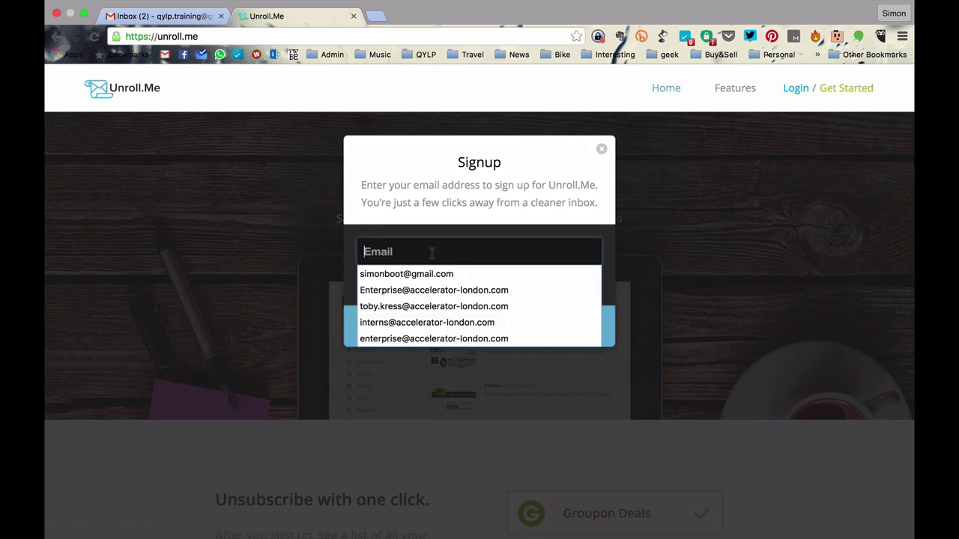
left_click(428, 275)
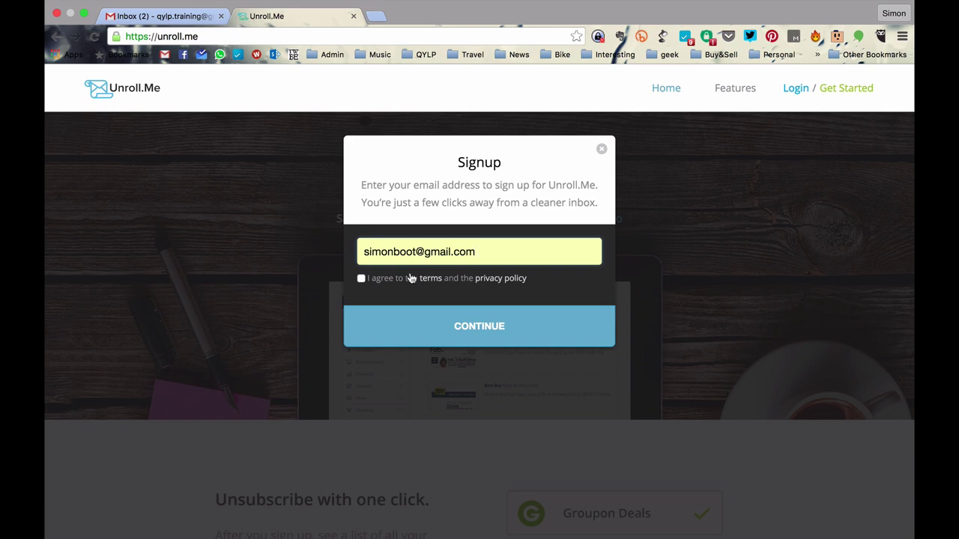
left_click(361, 280)
left_click(475, 327)
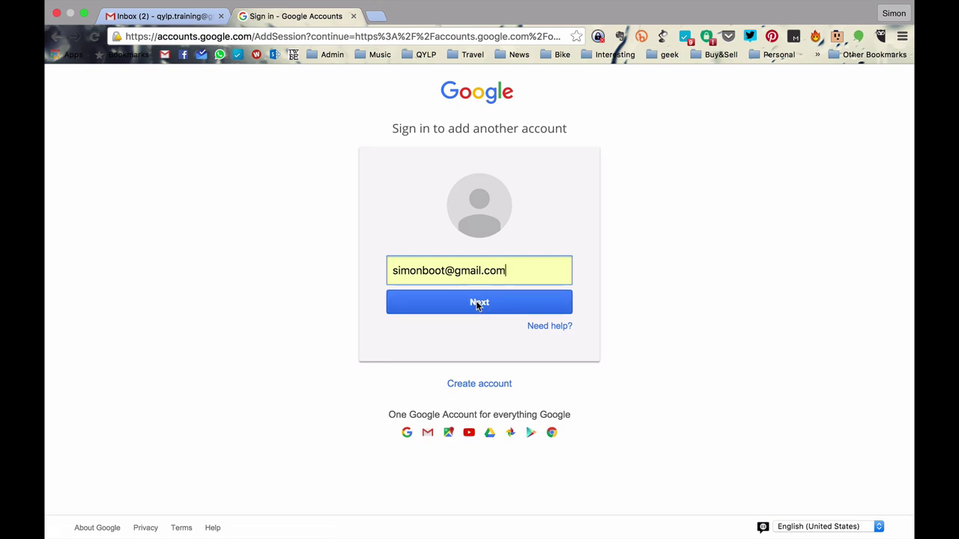
left_click(476, 304)
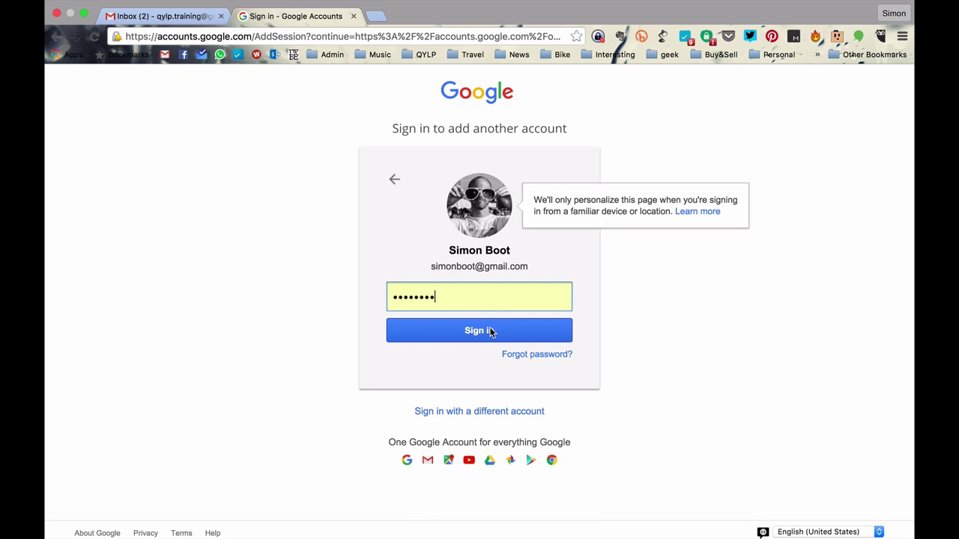
left_click(490, 332)
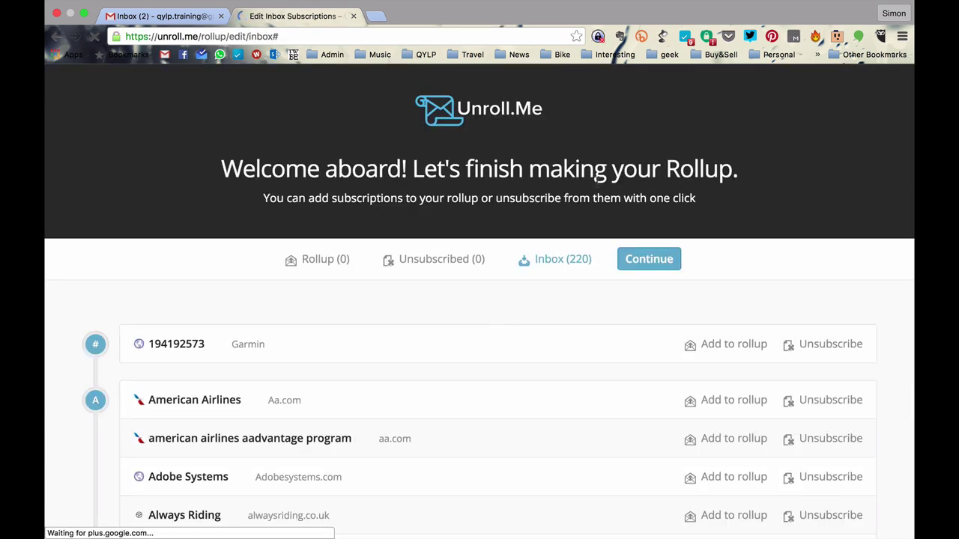
Step: Scroll through the 220 Unroll.Me subscriptions, then close its tab to return to Gmail
scroll(730, 222, "down", 10)
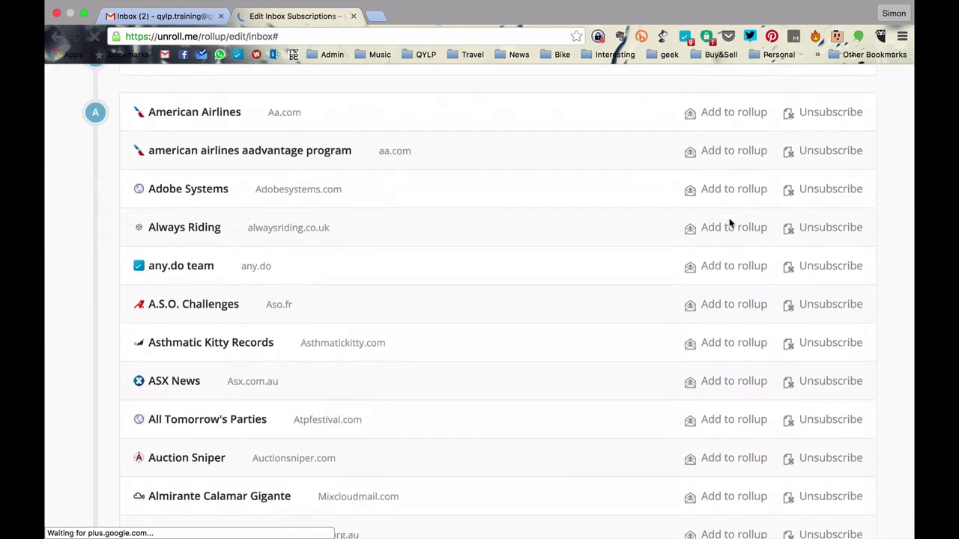
scroll(730, 223, "down", 10)
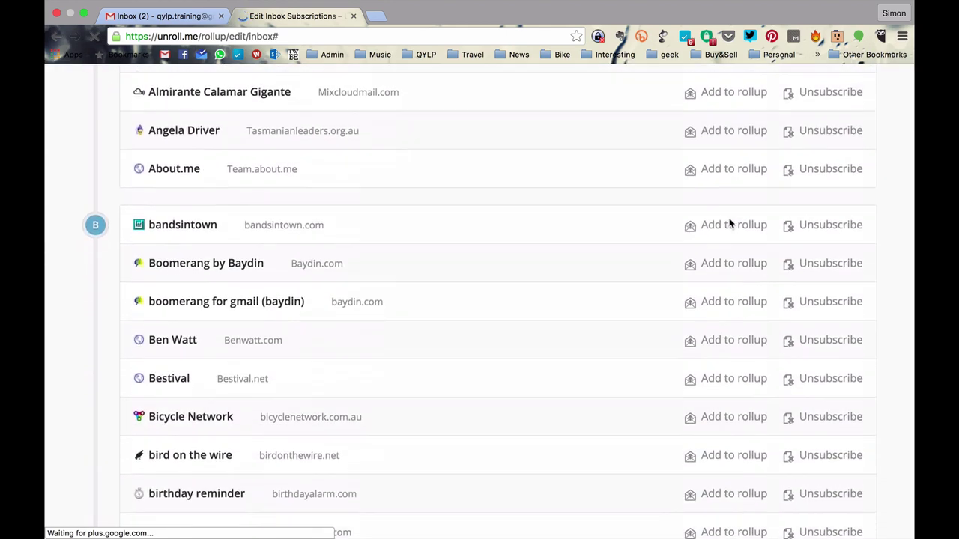
scroll(730, 223, "down", 10)
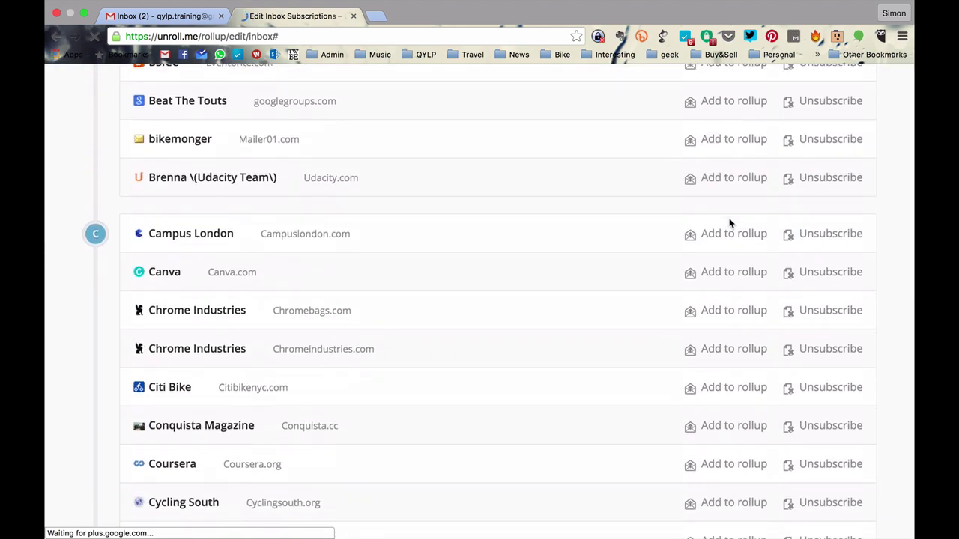
scroll(730, 222, "down", 5)
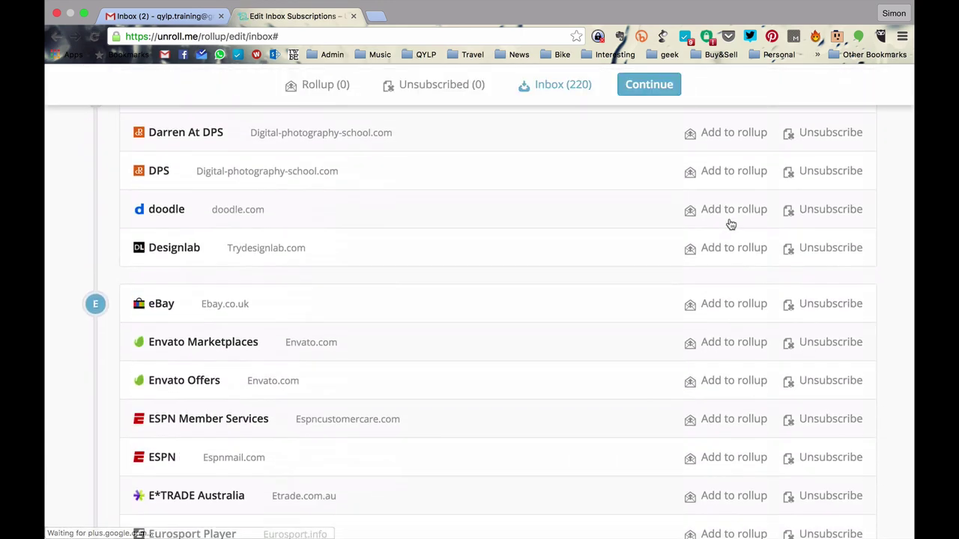
scroll(730, 222, "up", 20)
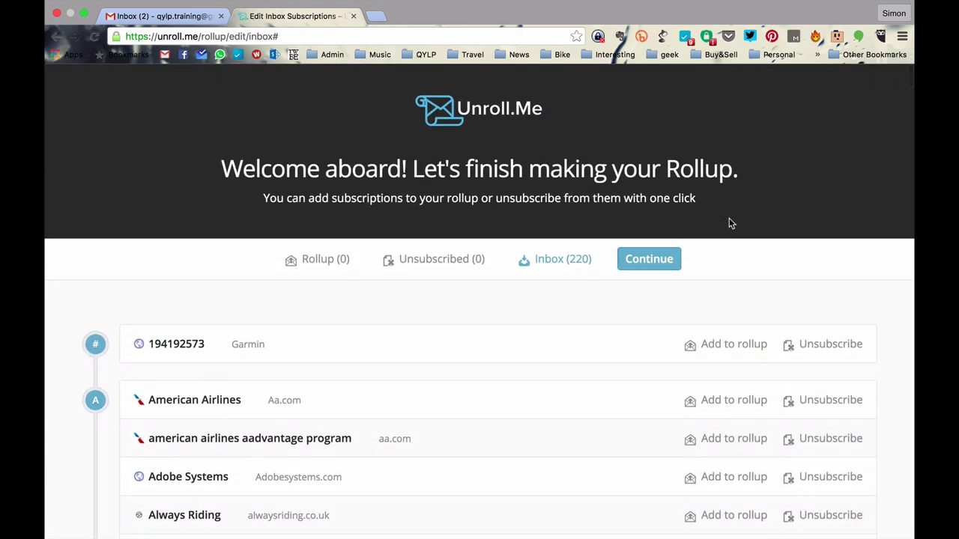
scroll(730, 222, "down", 3)
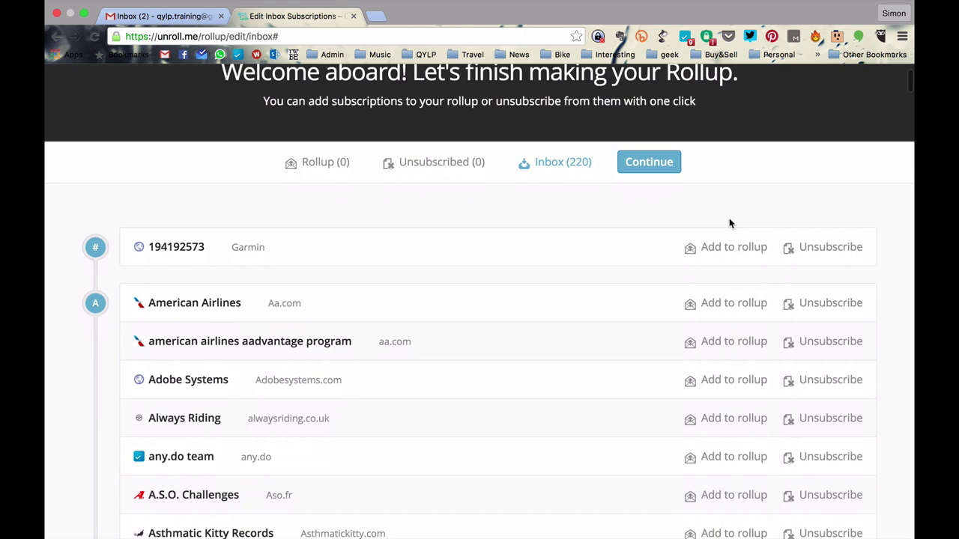
scroll(731, 222, "up", 3)
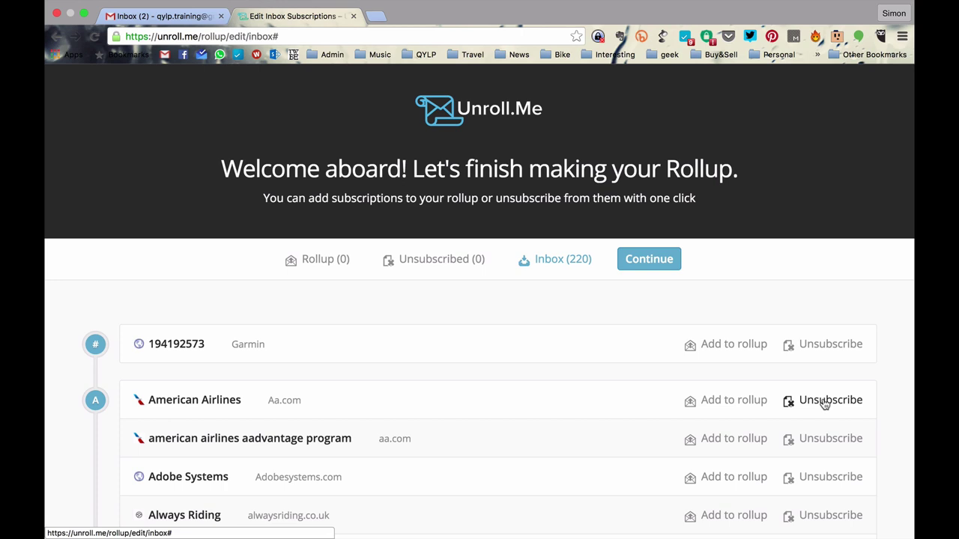
scroll(617, 390, "down", 2)
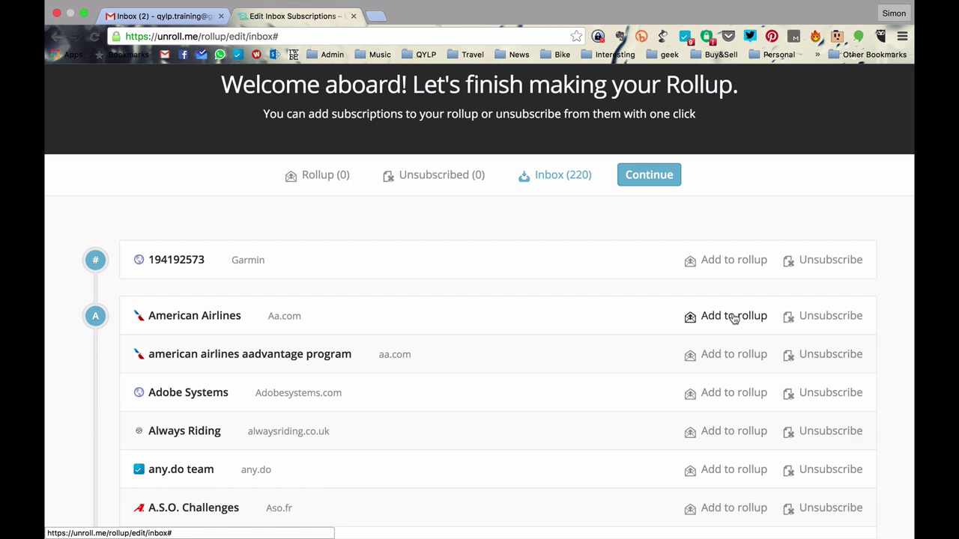
scroll(364, 306, "down", 5)
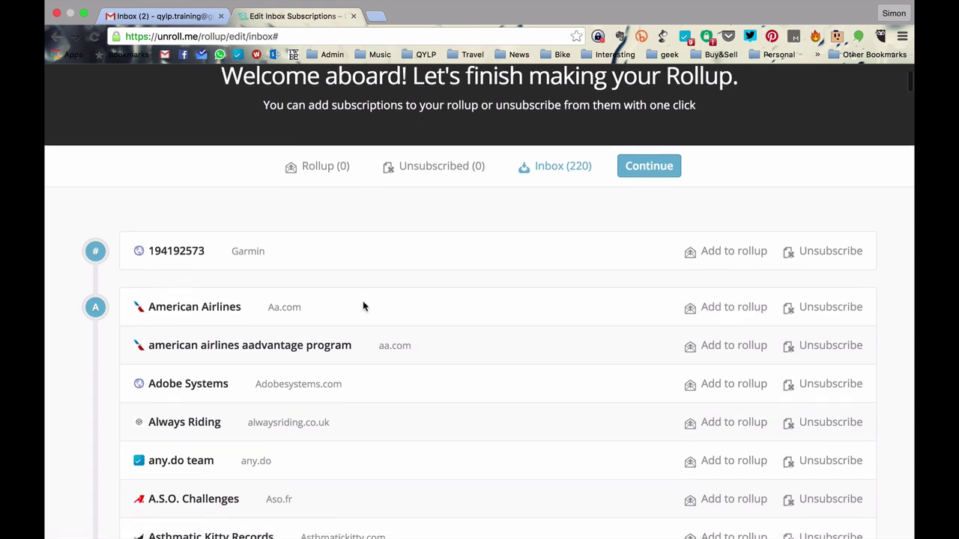
scroll(364, 306, "up", 10)
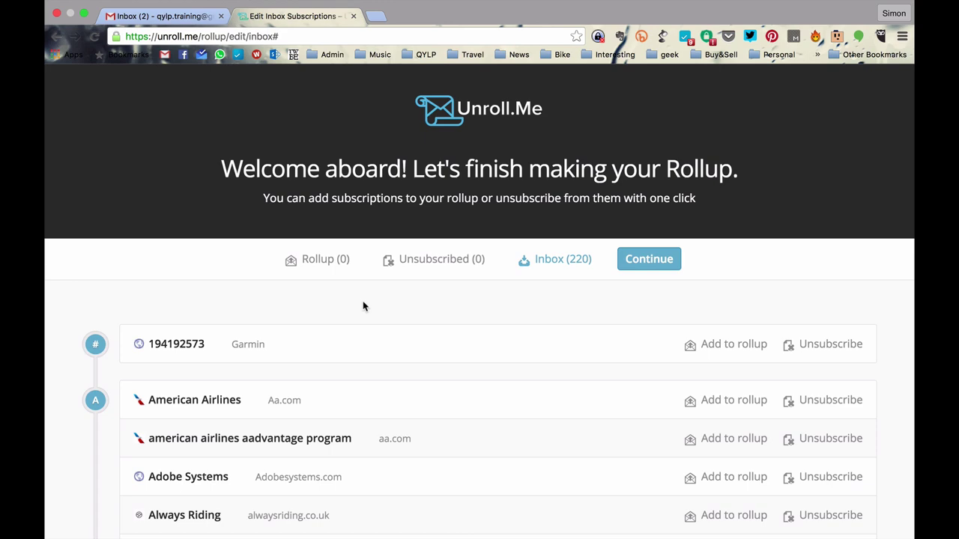
left_click(353, 15)
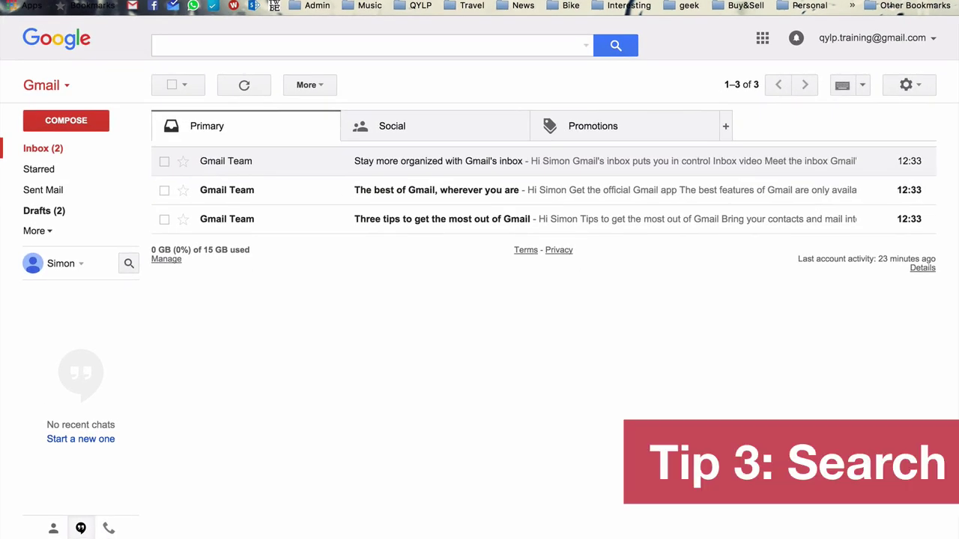
left_click(306, 44)
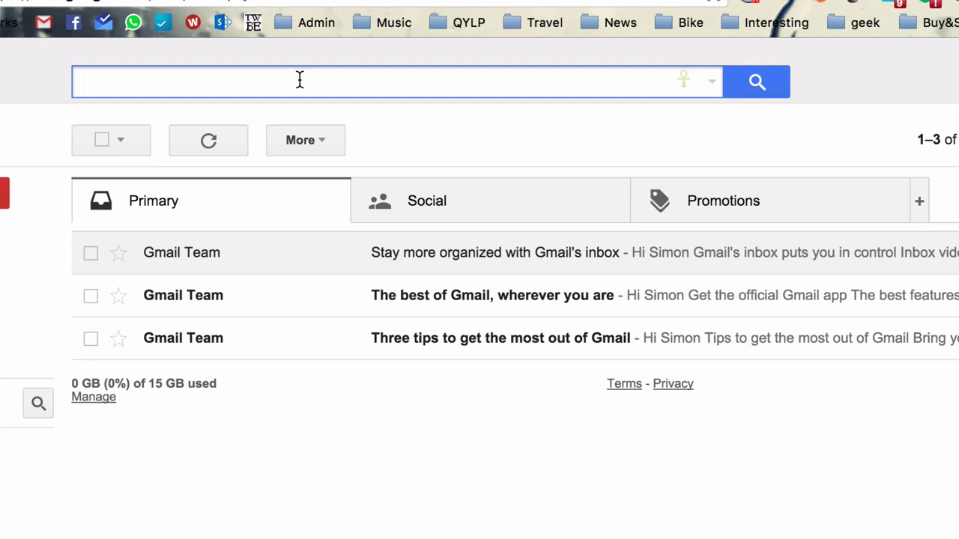
Step: Enter a to: search for a recipient's Gmail address
type("to:")
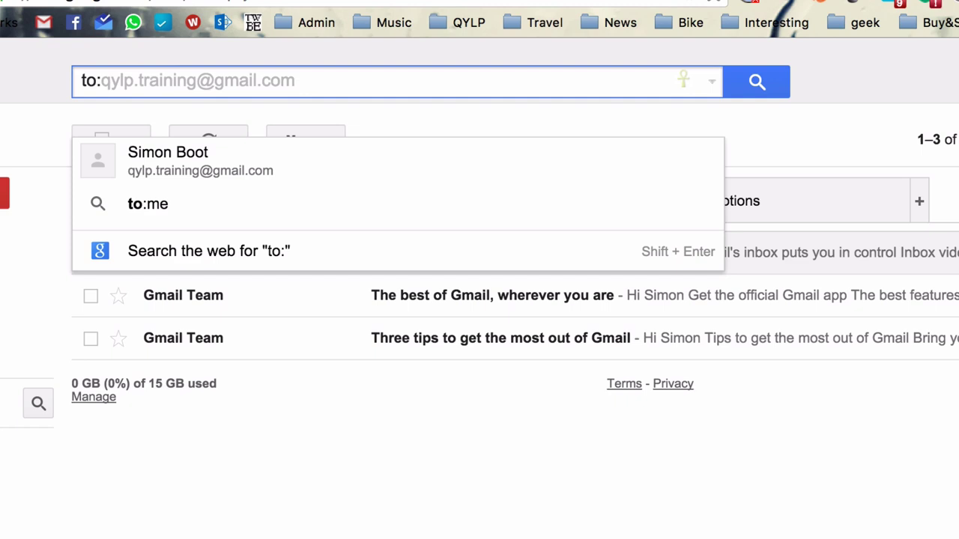
type("s")
key("BackSpace")
type("anna")
key("BackSpace")
key("BackSpace")
key("BackSpace")
key("BackSpace")
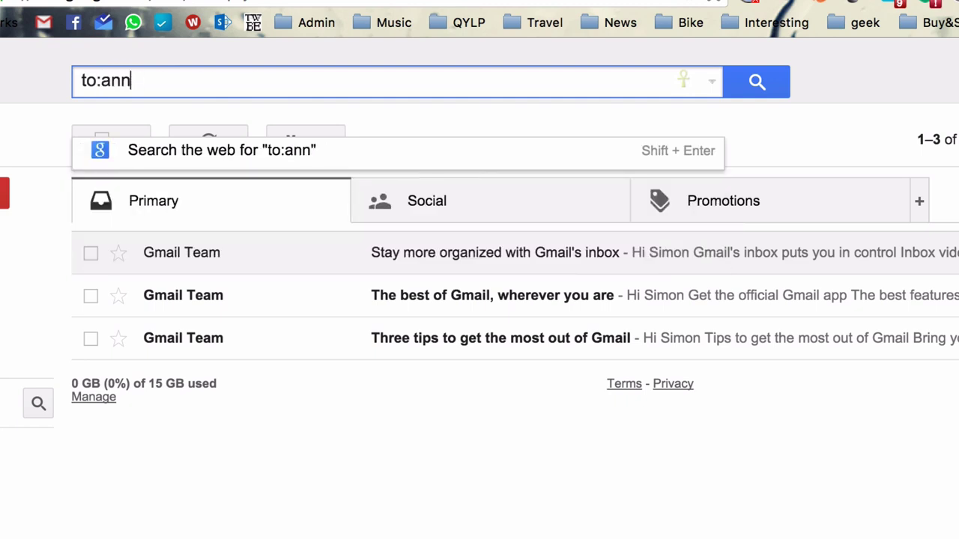
type("simon")
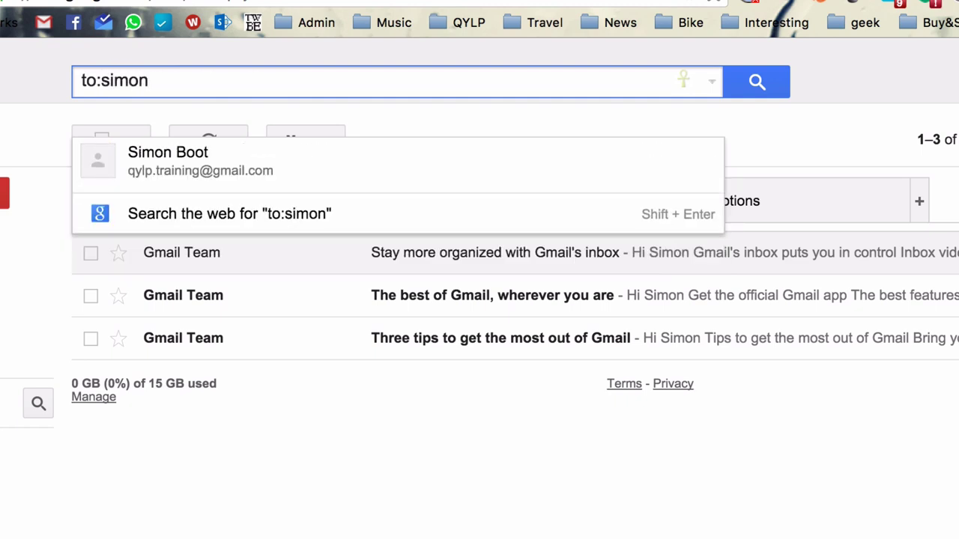
key("BackSpace")
key("BackSpace")
key("BackSpace")
key("BackSpace")
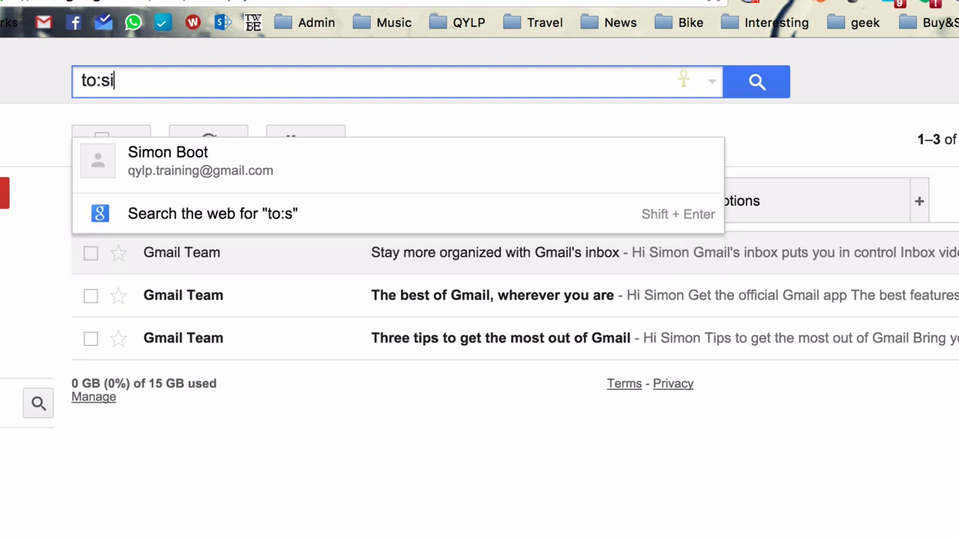
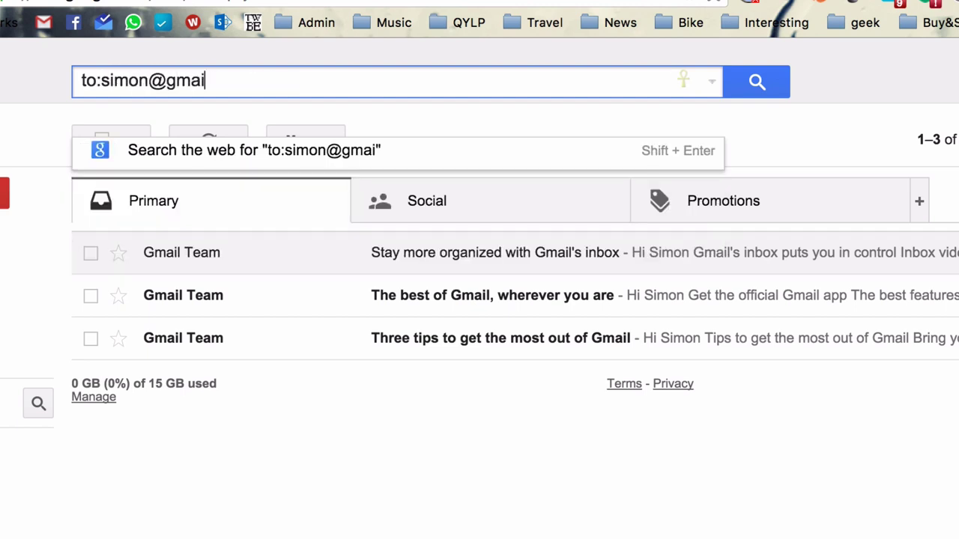
Step: Change the query to a from: sender search and trim the domain off the address
key("alt+shift+Left")
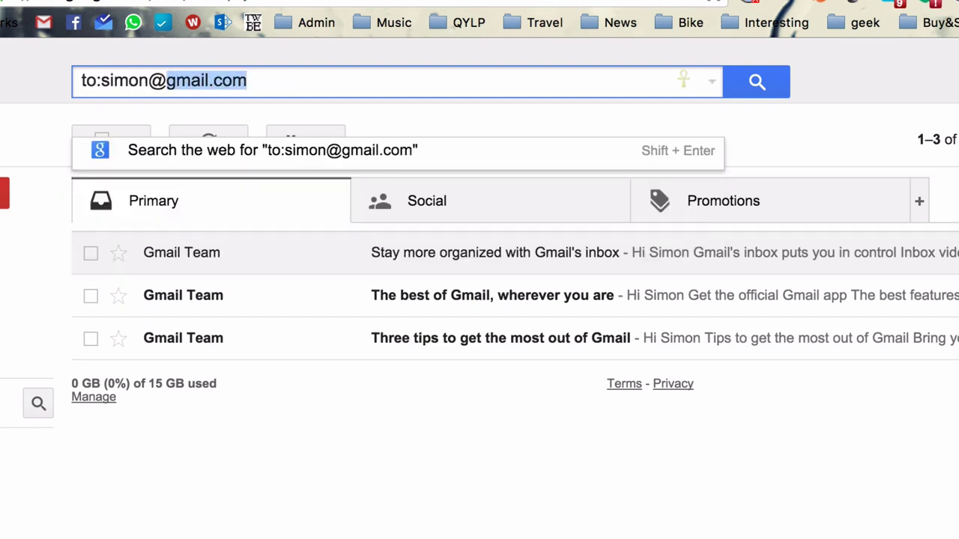
key("alt+shift+Left")
key("alt+shift+Left")
key("Left")
key("shift+Right")
key("shift+Right")
type("f")
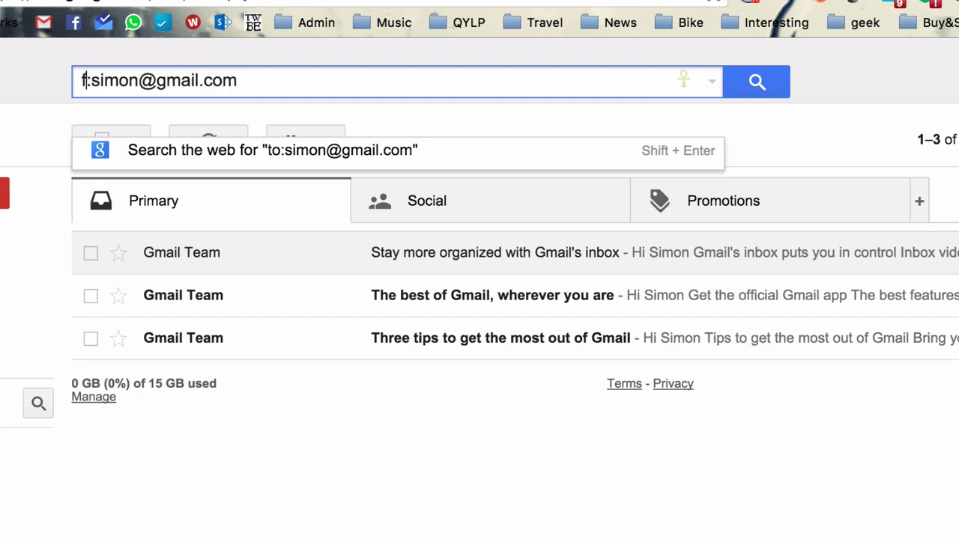
type("rom")
key("alt+Right")
key("alt+Right")
key("alt+Right")
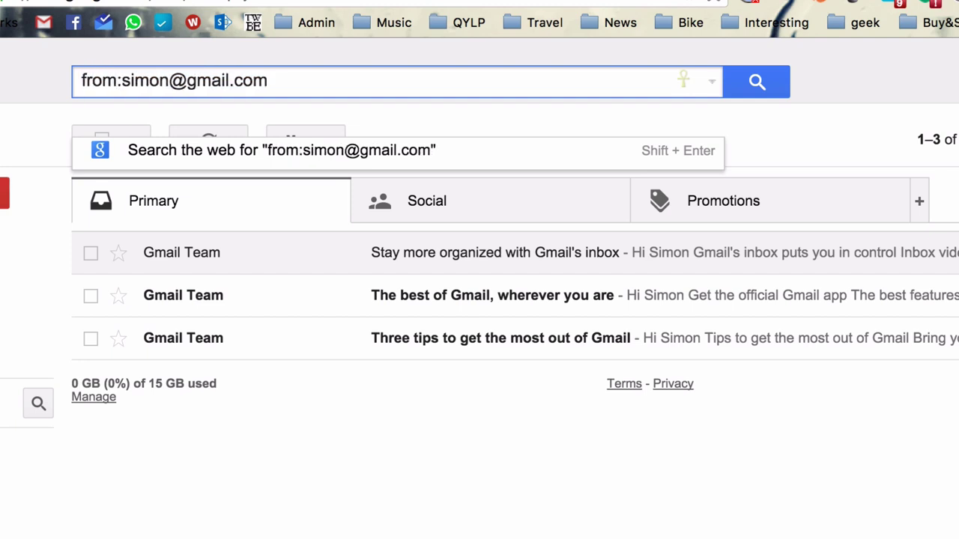
key("alt+shift+Left")
key("alt+shift+Left")
key("alt+shift+Left")
key("alt+shift+Right")
key("alt+shift+Right")
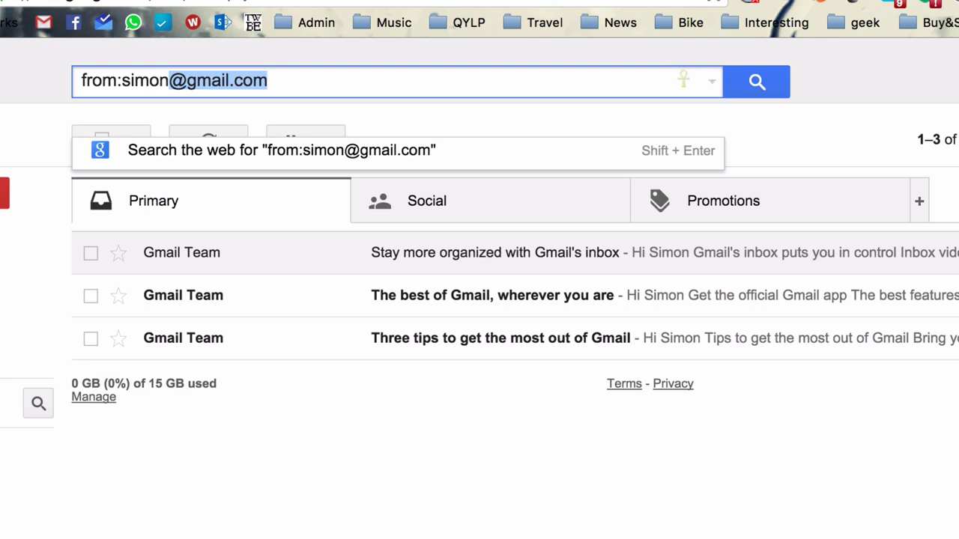
key("shift+Left")
key("shift+Left")
key("shift+Left")
key("shift+Left")
key("shift+Left")
key("shift+Right")
key("shift+Right")
key("shift+Right")
key("shift+Right")
key("shift+Right")
key("BackSpace")
Step: Replace the query with is:unread, then is:read, then is:starred
key("super+a")
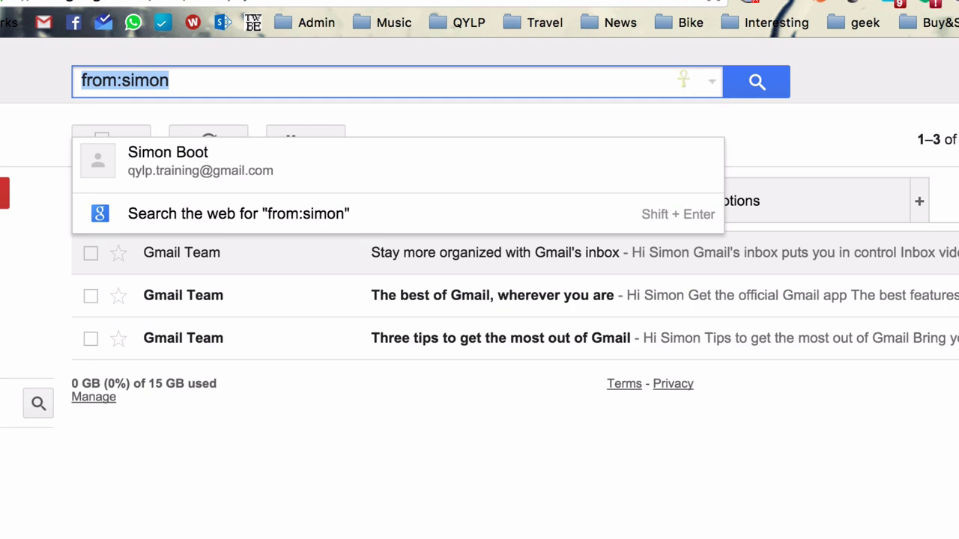
type("is:")
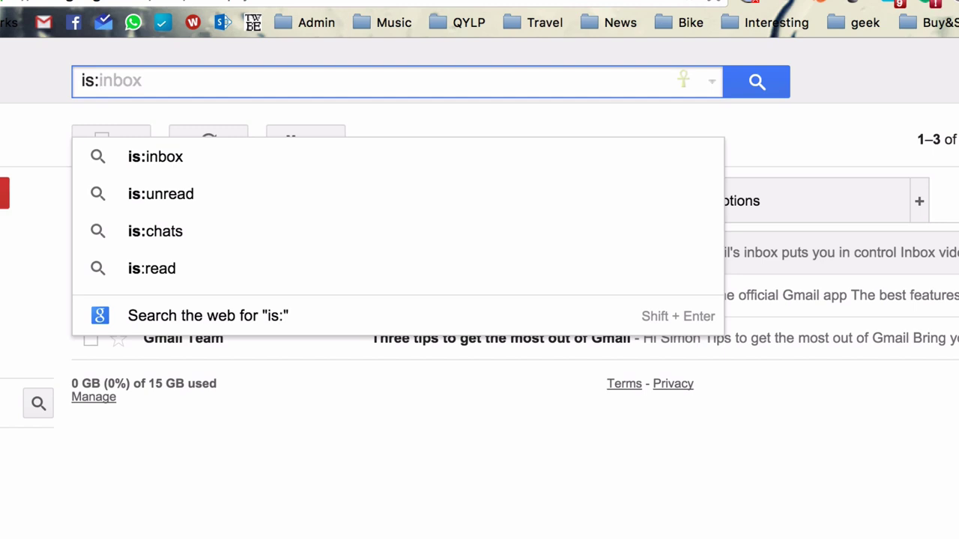
type("unread")
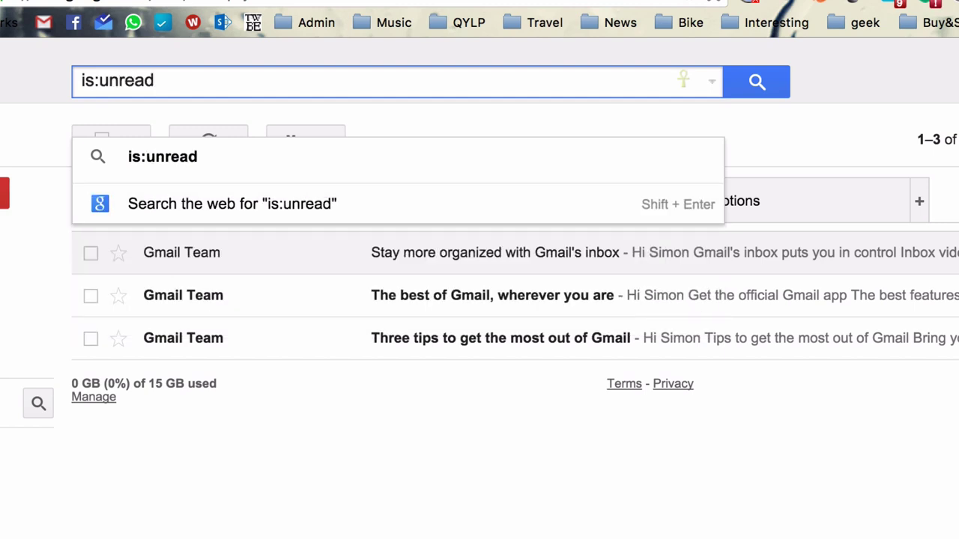
key("BackSpace")
key("BackSpace")
key("BackSpace")
key("BackSpace")
key("BackSpace")
key("BackSpace")
type("read")
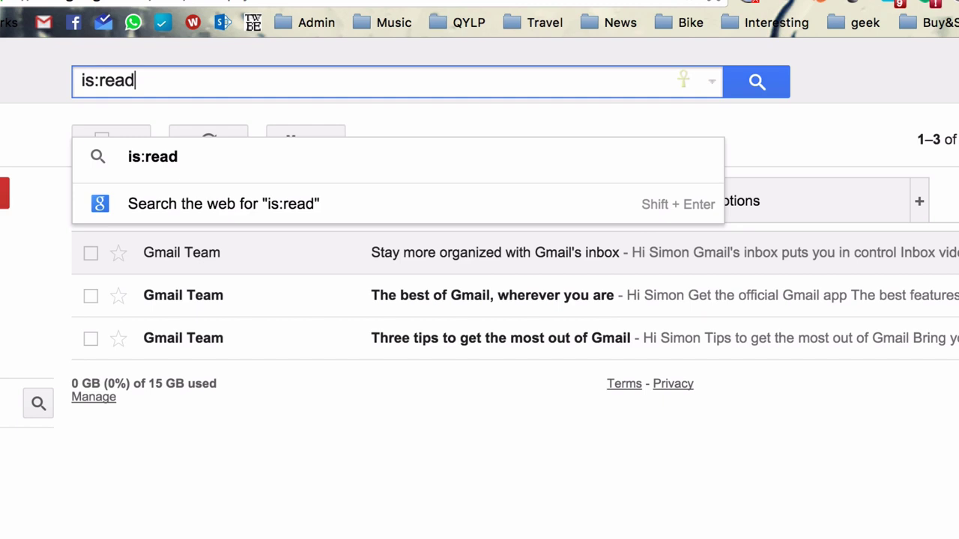
key("BackSpace")
key("BackSpace")
key("BackSpace")
key("BackSpace")
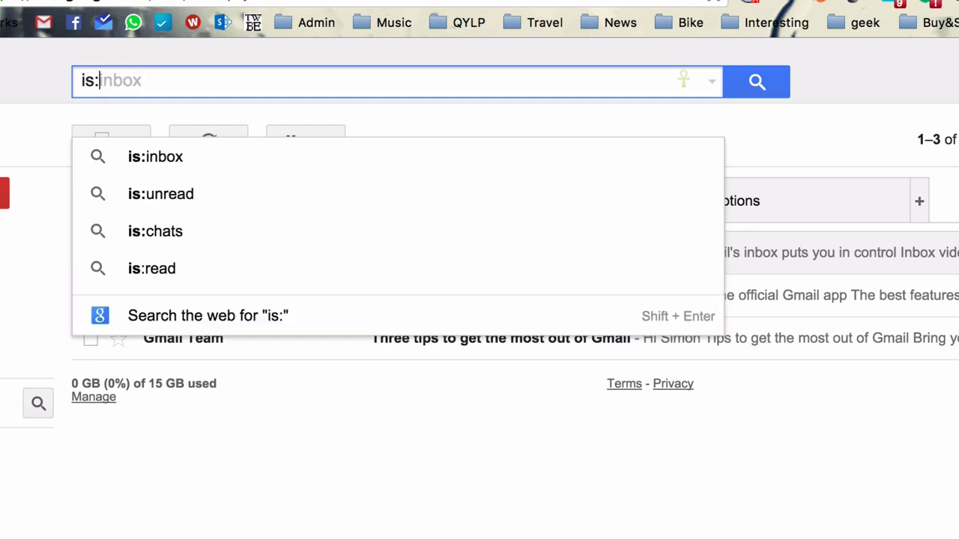
type("starred")
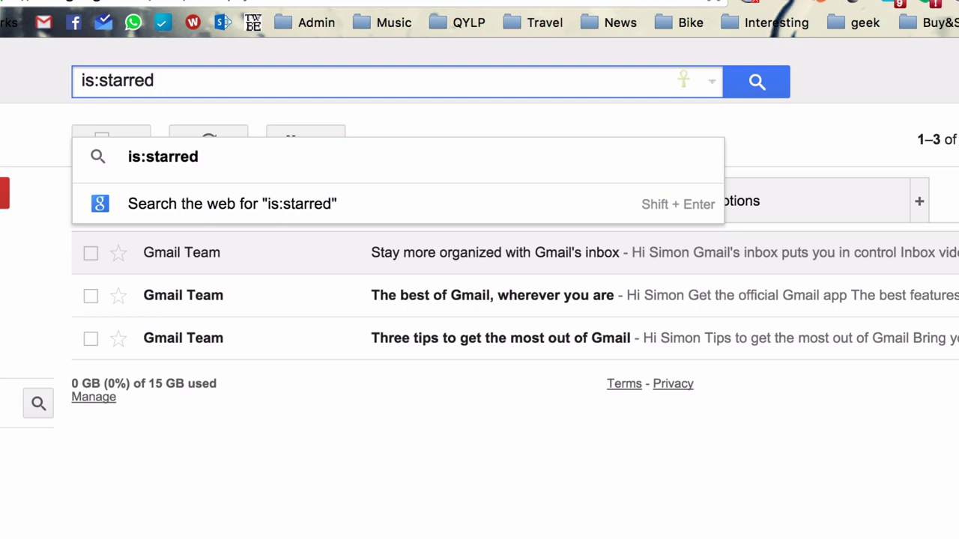
Step: Search for has:attachment, picked from the search suggestions
key("super+a")
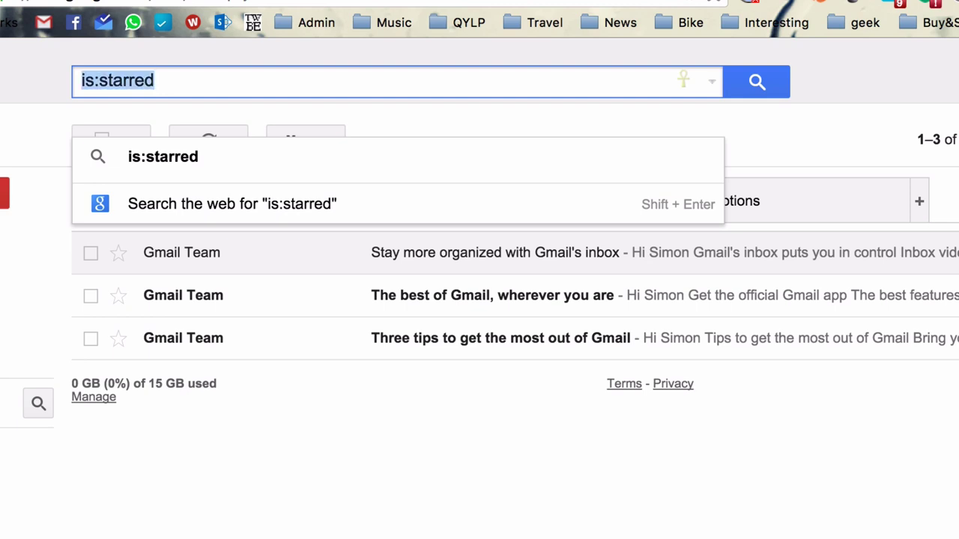
type("has:")
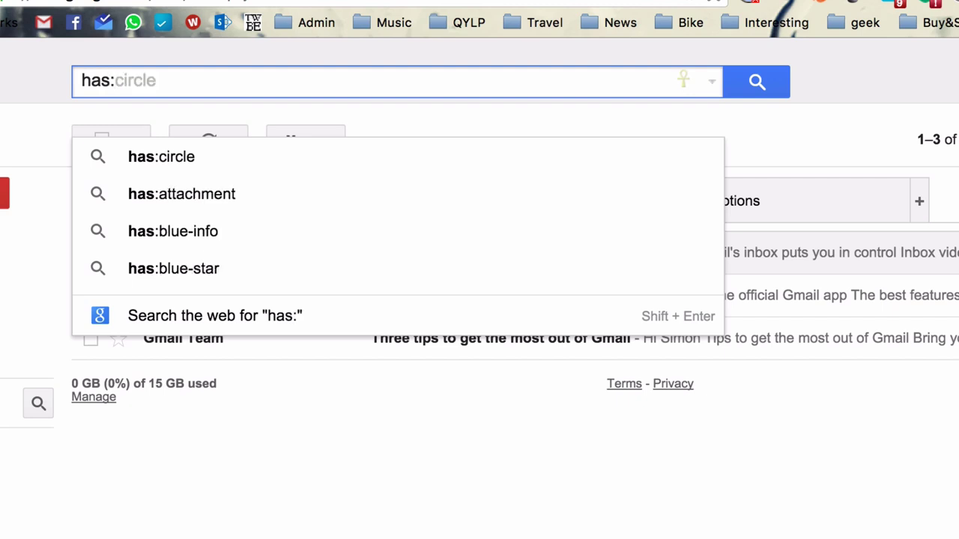
type("at")
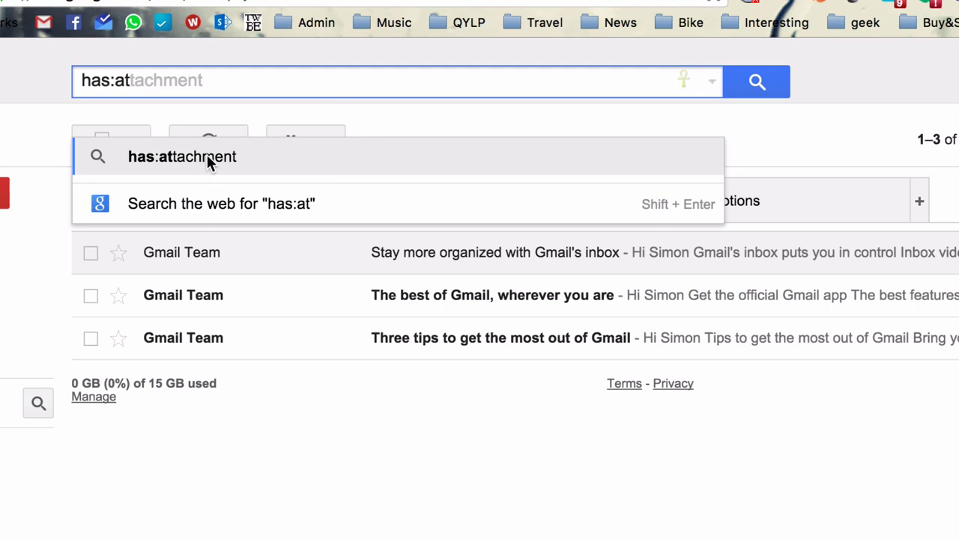
left_click(206, 156)
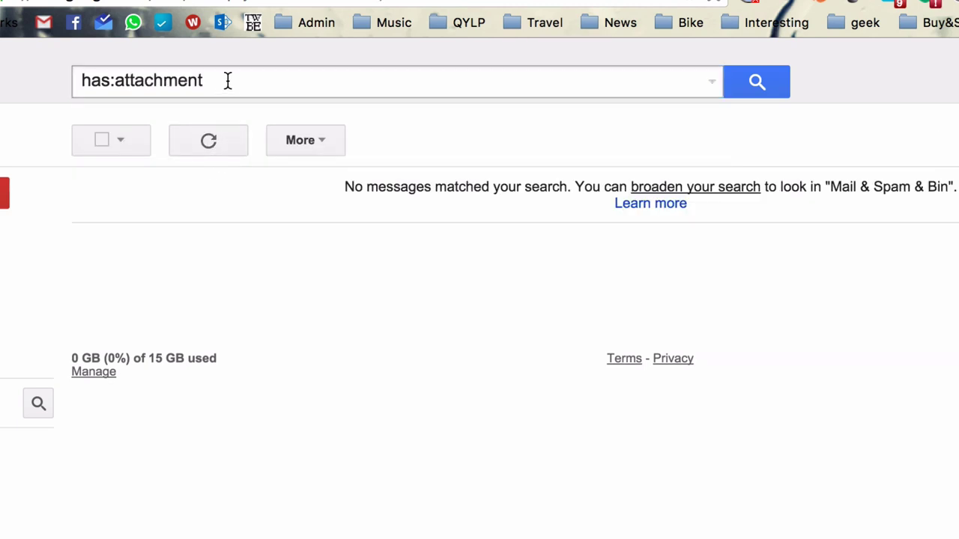
left_click(227, 82)
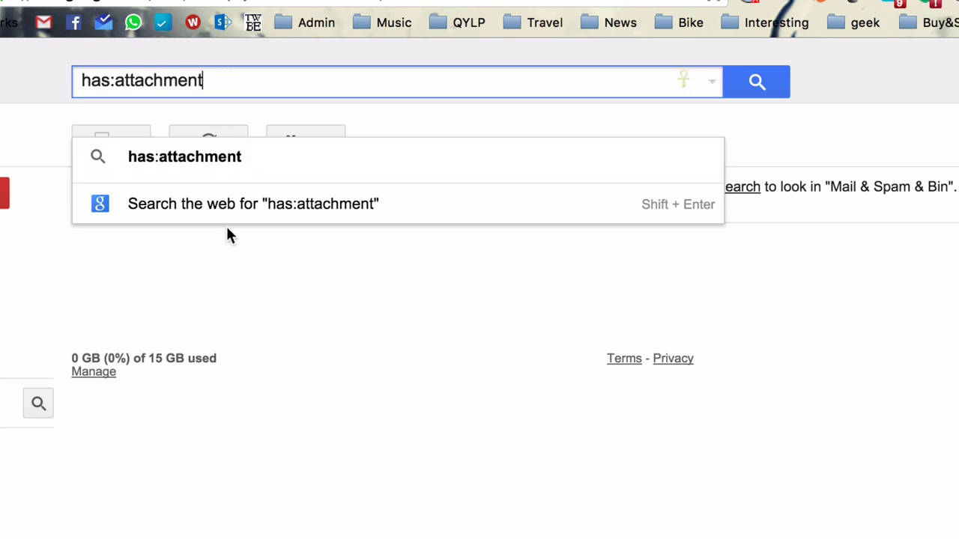
left_click(291, 292)
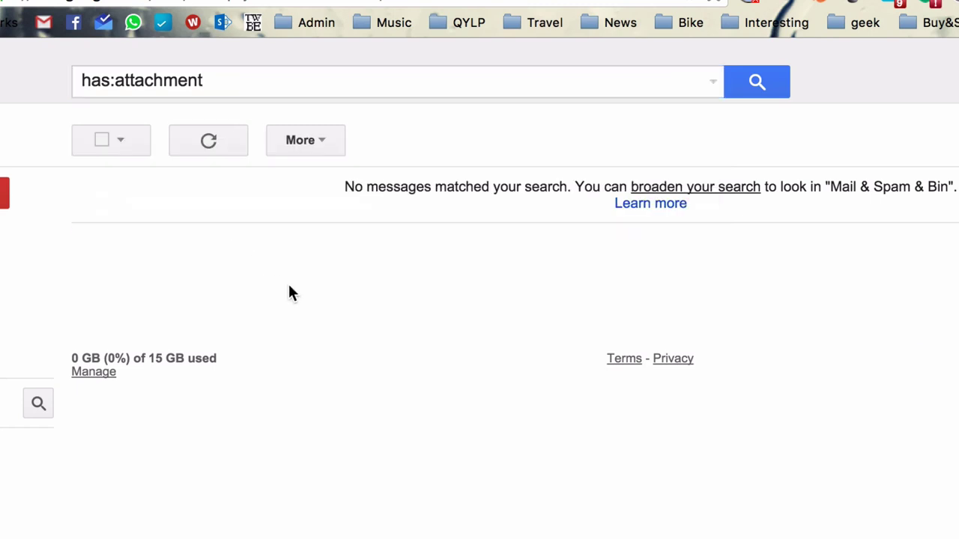
left_click(259, 83)
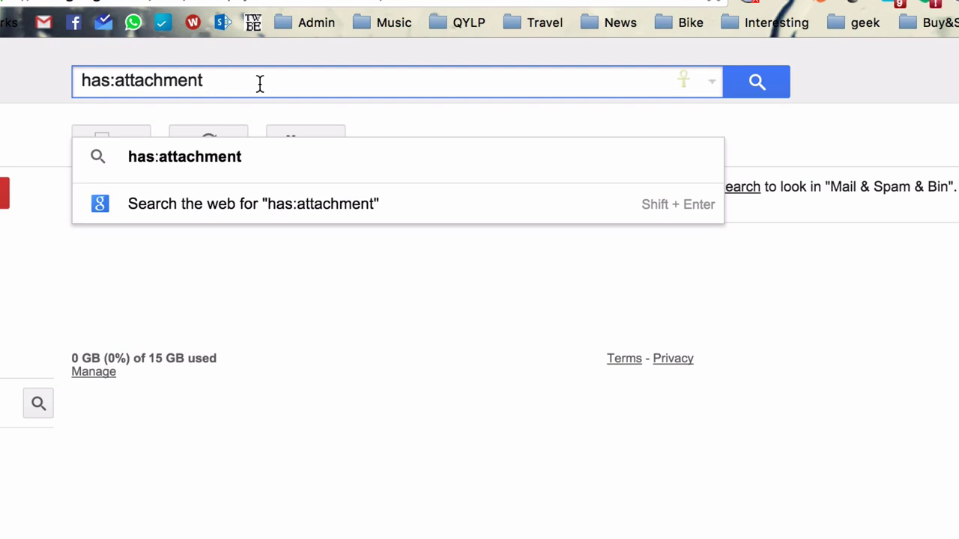
Step: Append a from: sender to the attachment query, then clear the search box
key("super+a")
key("Right")
type("from:frances")
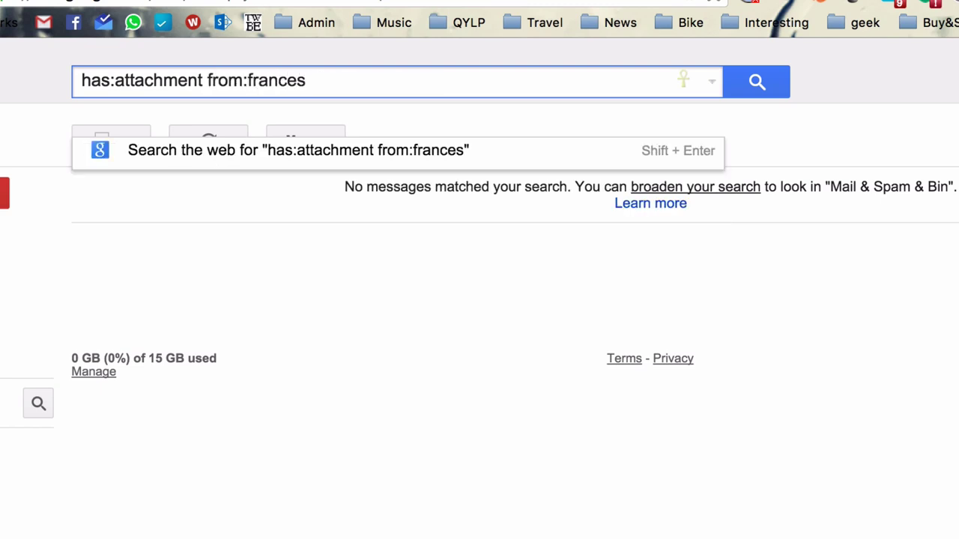
key("super+a")
key("BackSpace")
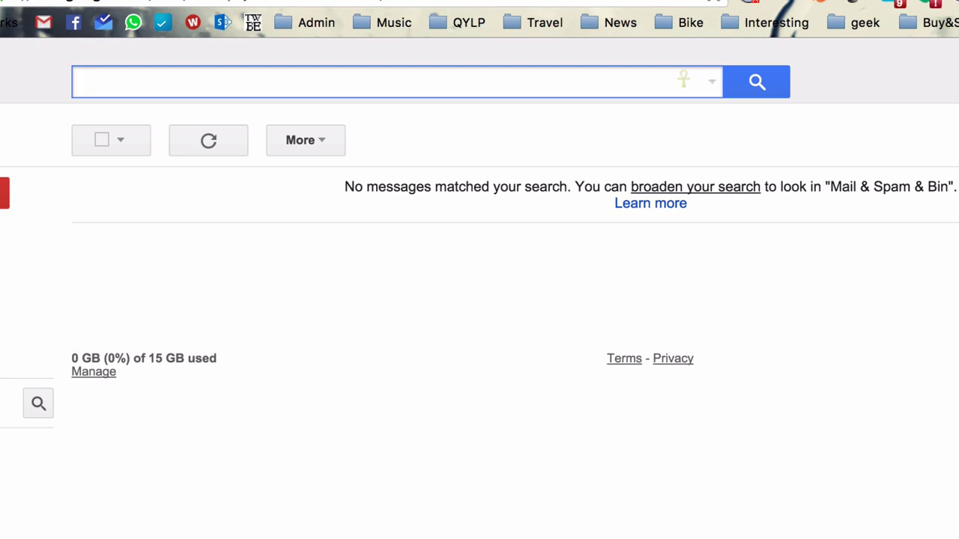
Step: Type the query after:2015/01/01 in the search box
type("after:")
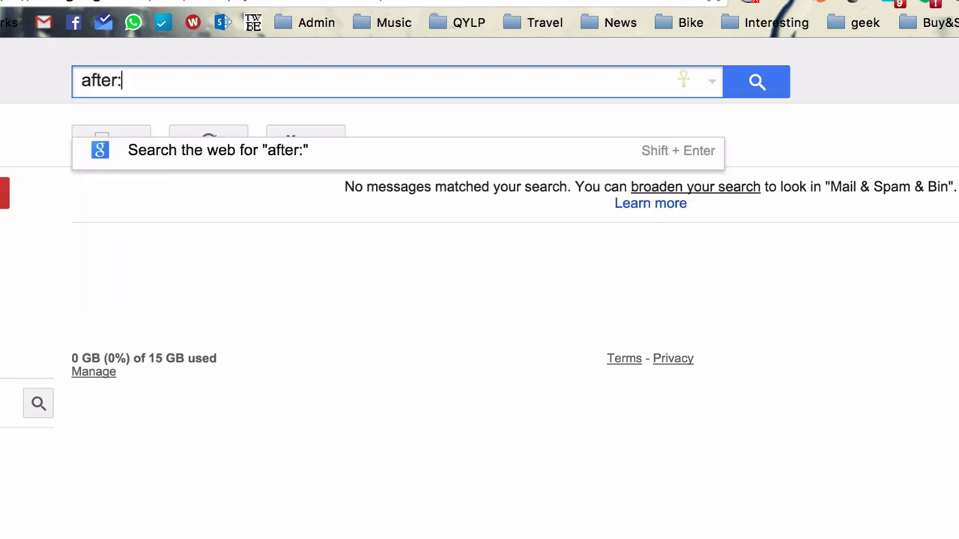
type("yyyy/")
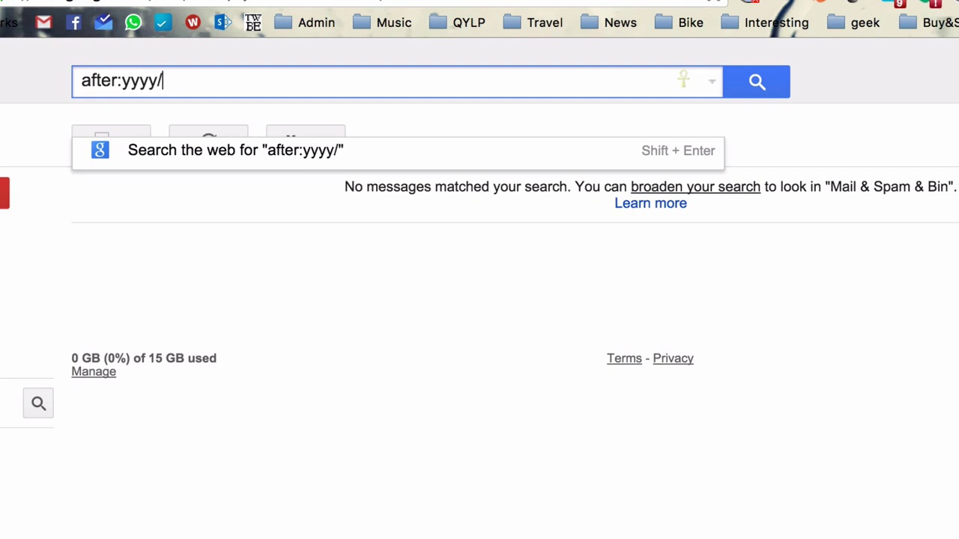
type("mm/dd")
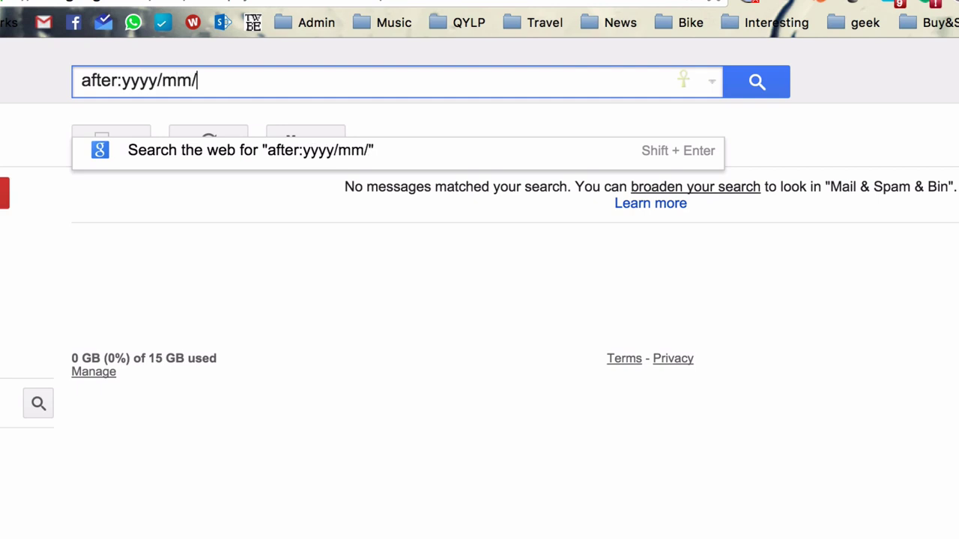
key("shift+Left")
key("shift+Left")
key("shift+Left")
key("shift+Left")
key("shift+Left")
key("shift+Home")
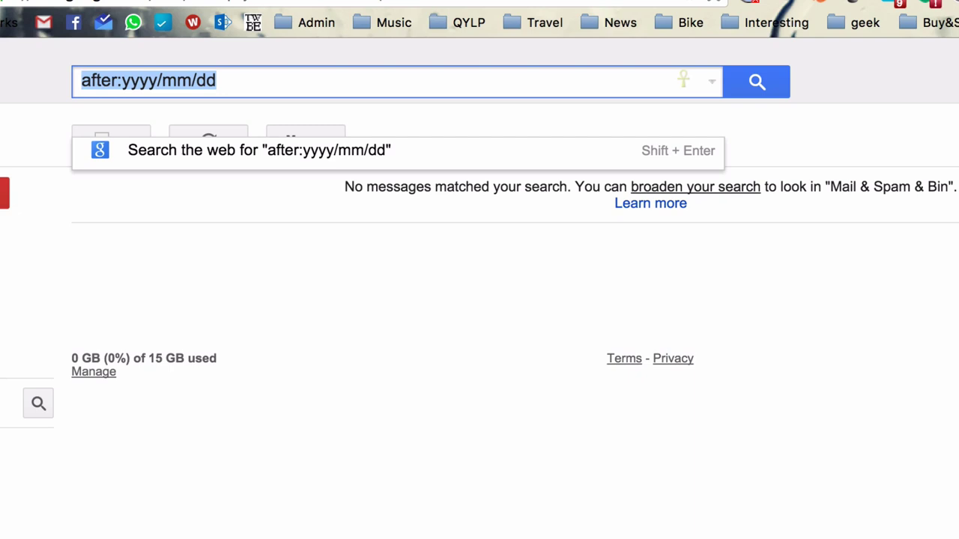
key("shift+Right")
key("shift+Right")
key("shift+Right")
key("shift+Right")
key("shift+Right")
key("shift+Right")
key("shift+Right")
key("shift+Right")
key("shift+Right")
key("shift+Right")
key("shift+Left")
key("shift+Left")
key("shift+Left")
key("shift+Left")
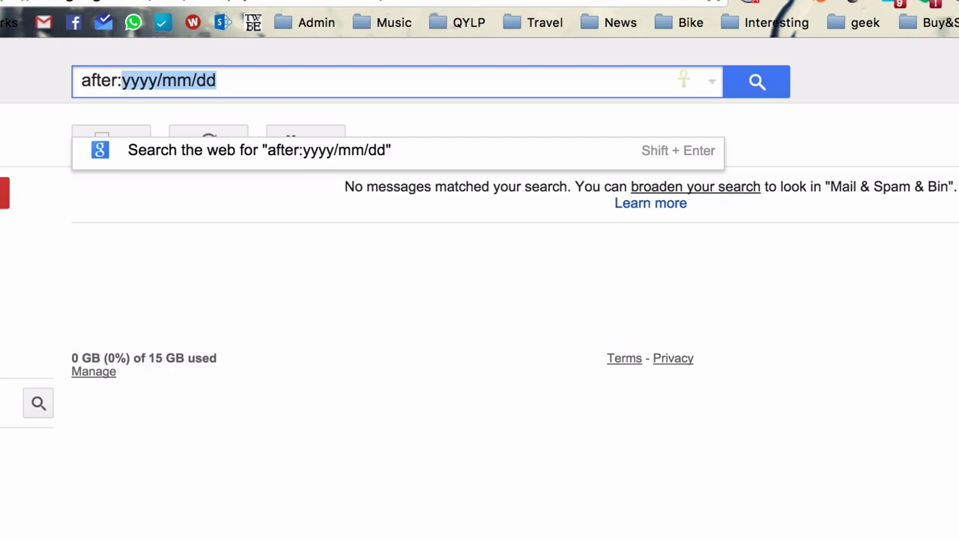
type("1")
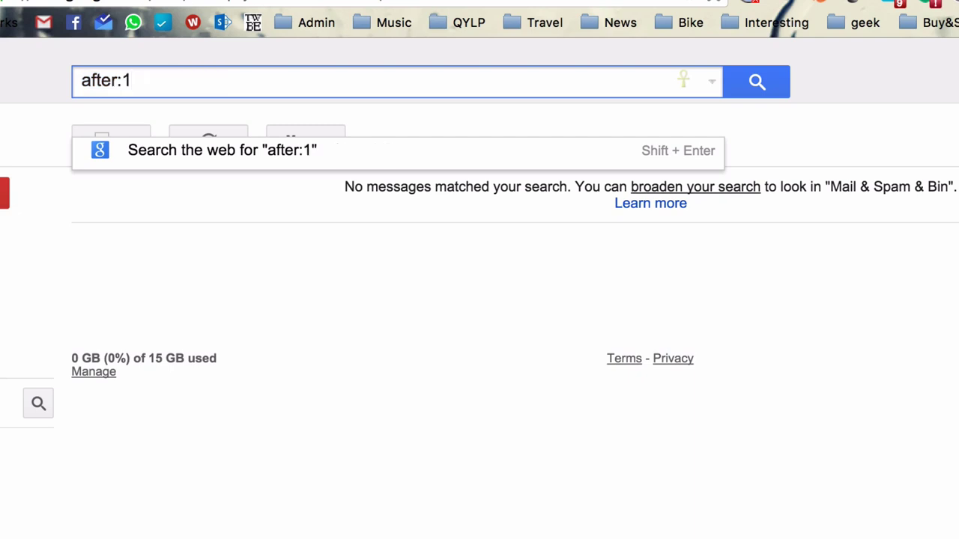
key("BackSpace")
type("2015")
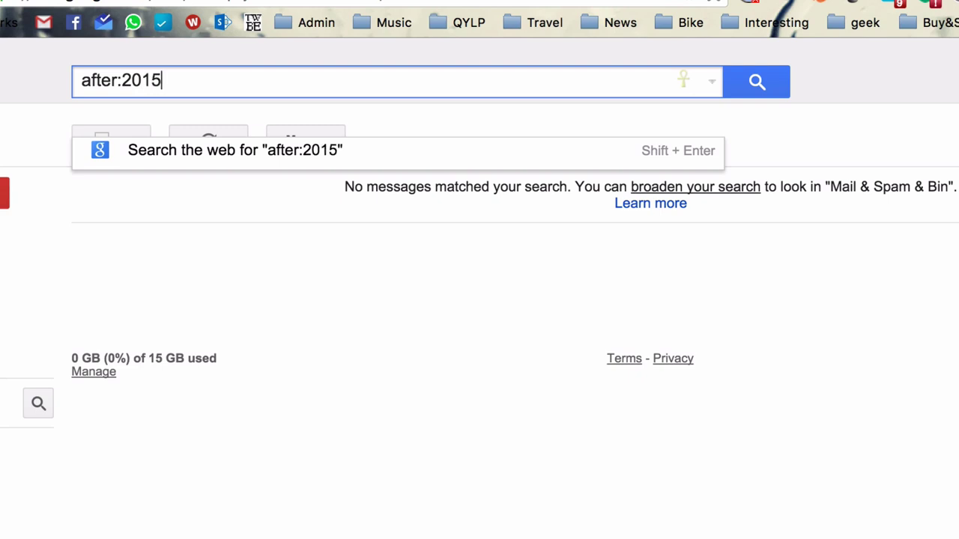
type("/01/01")
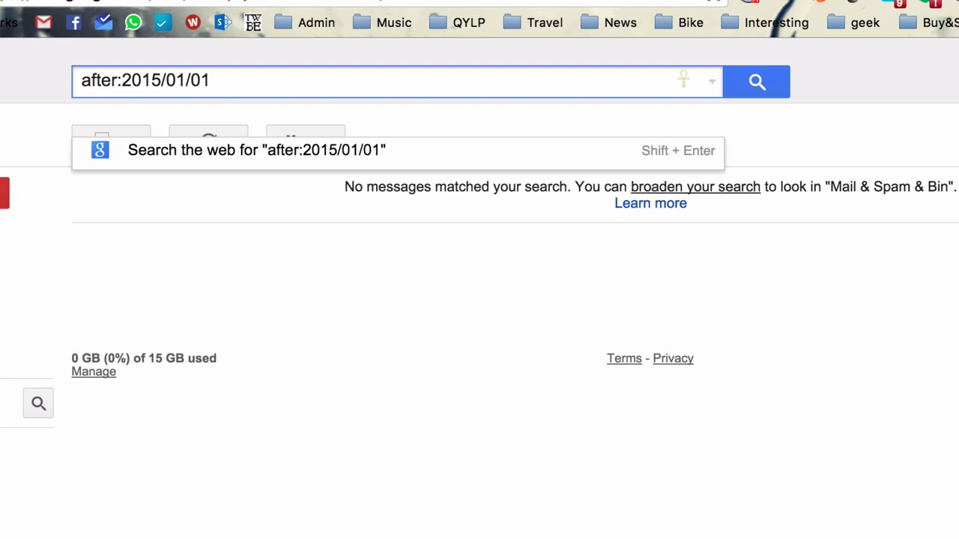
Step: Change it to before:2015/01/01 and run the search, which finds nothing
key("alt+Left")
key("alt+Left")
key("alt+Left")
key("alt+Left")
key("alt+shift+Right")
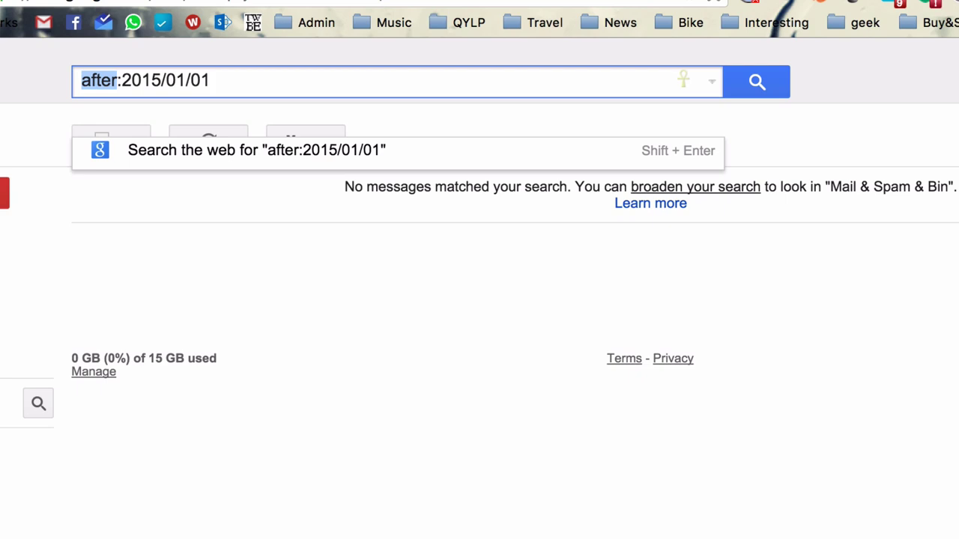
type("before")
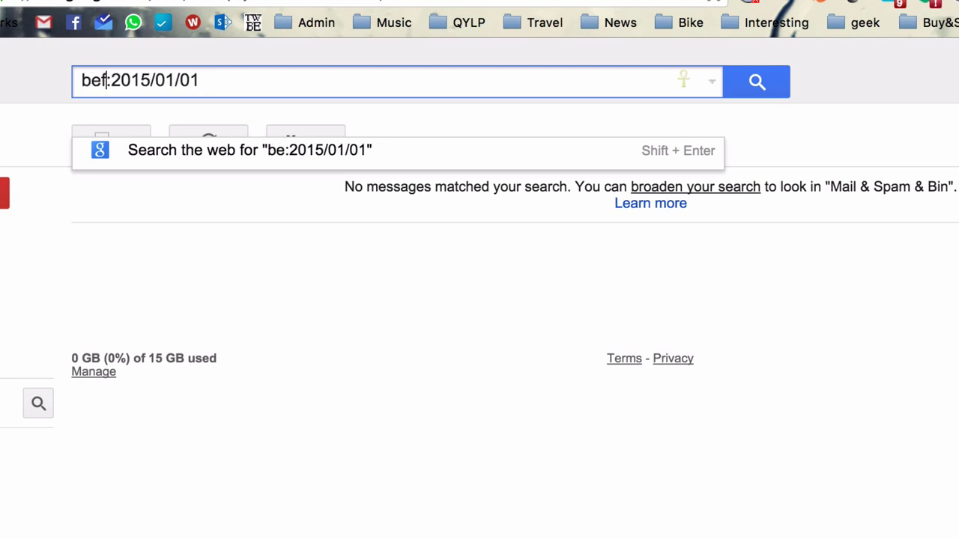
key("alt+Right")
key("alt+Right")
key("alt+Right")
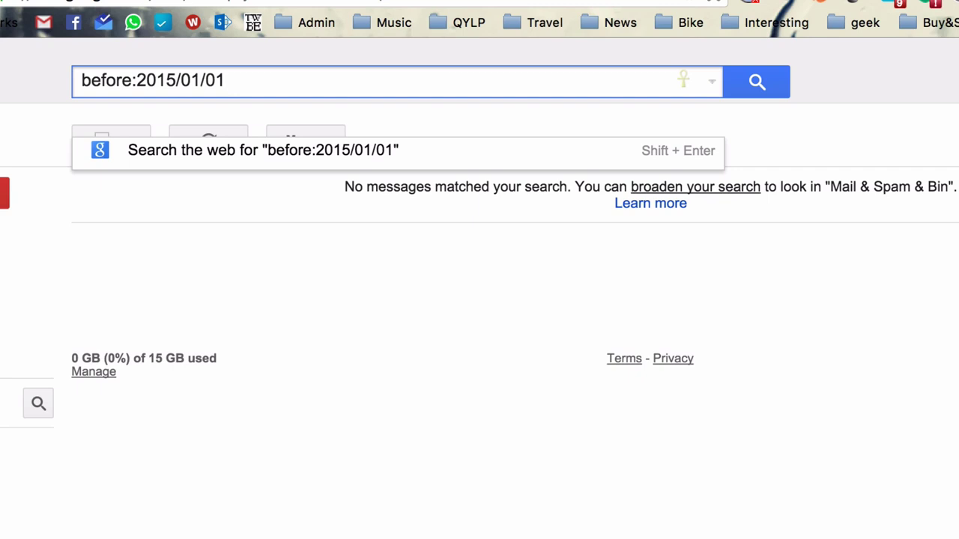
key("Return")
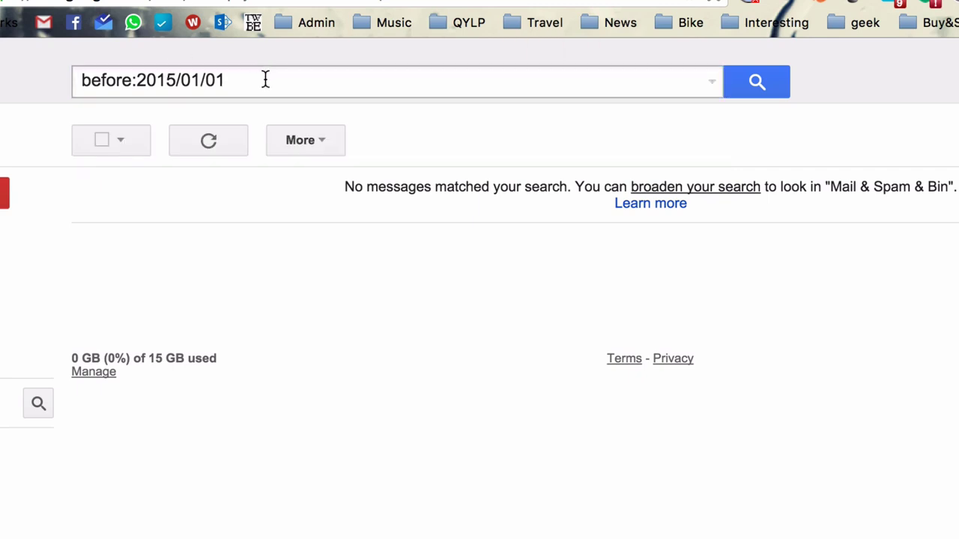
Step: Switch back to after:2015/01/01 and search, listing five messages
left_click(265, 79)
key("alt+Left")
key("alt+Left")
key("alt+Right")
key("alt+Right")
key("BackSpace")
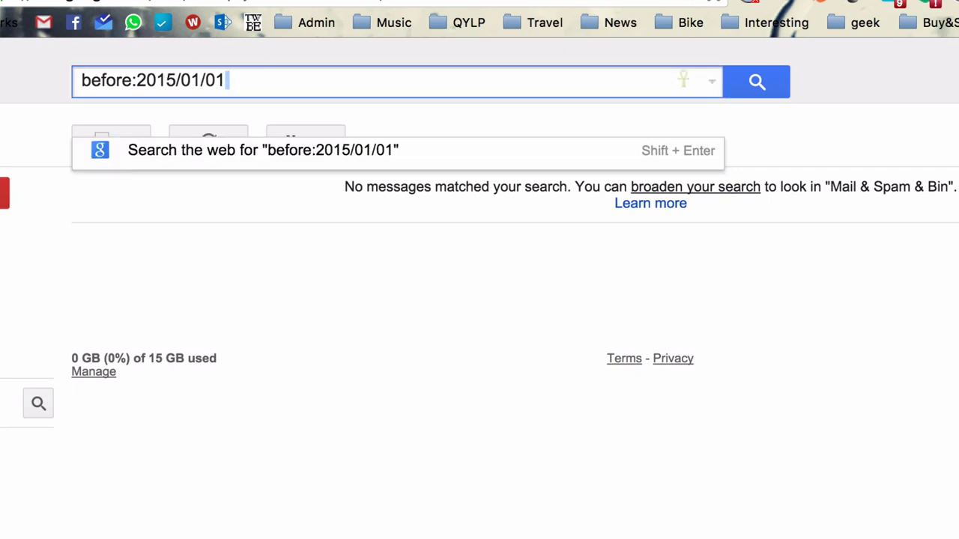
key("alt+Left")
key("alt+Left")
key("alt+Left")
key("alt+Left")
key("alt+shift+Right")
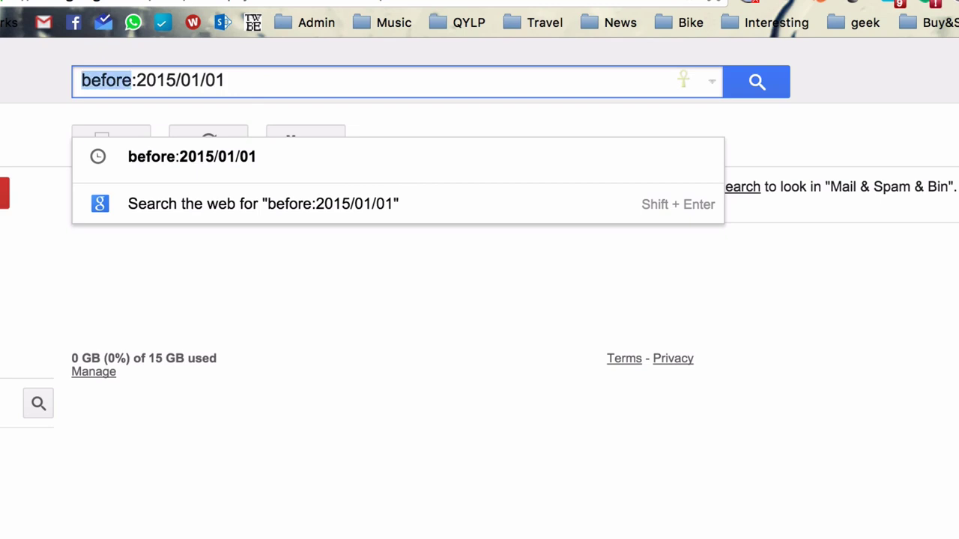
type("after")
key("Return")
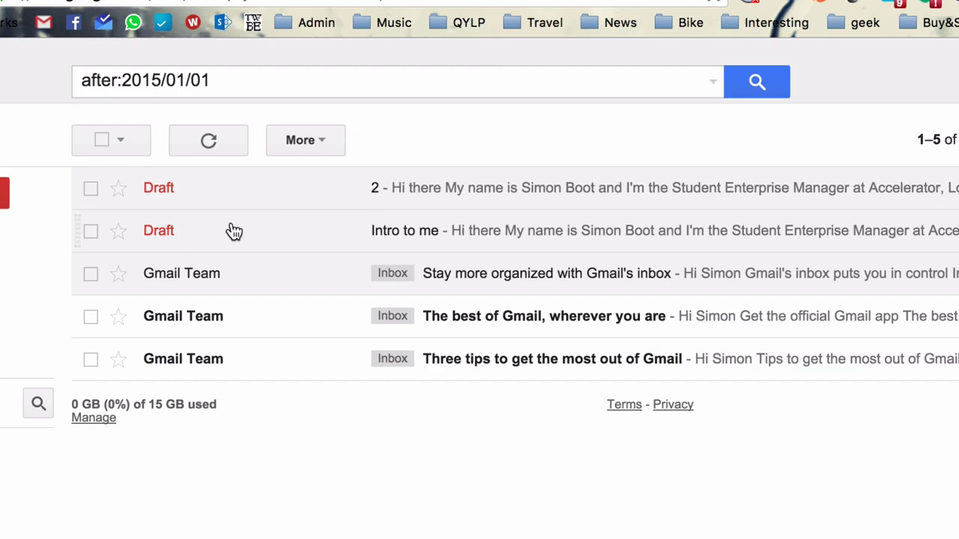
Step: Delete both selected drafts, then go back to the Inbox
left_click(90, 188)
left_click(91, 232)
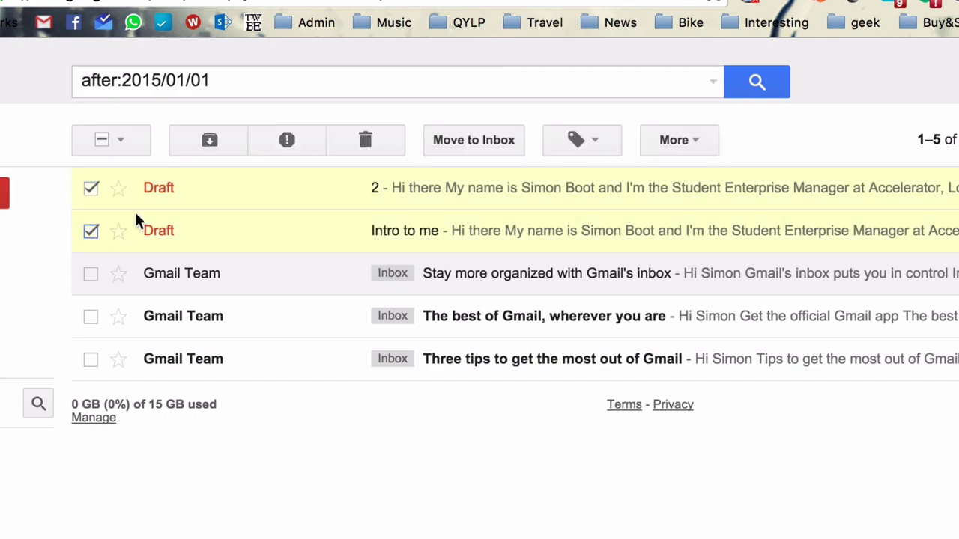
left_click(367, 140)
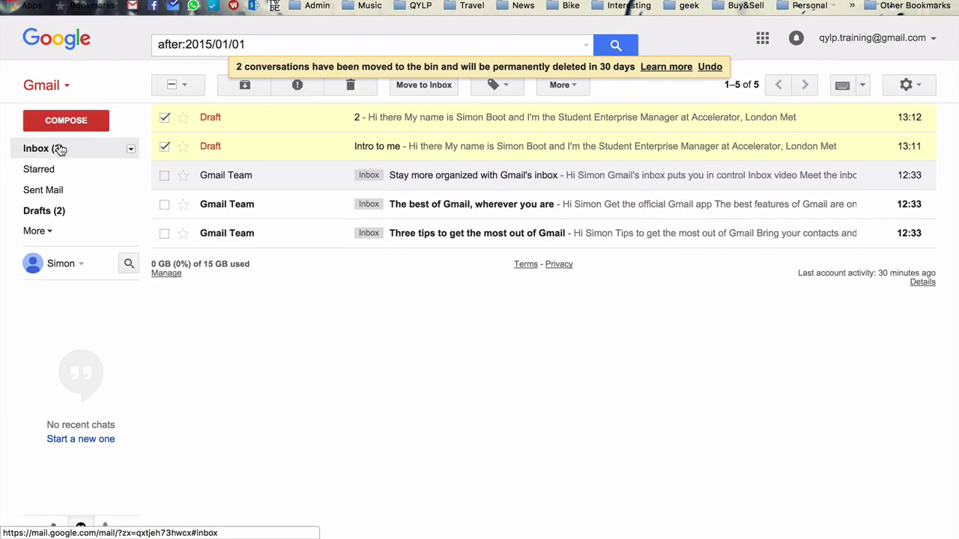
left_click(59, 148)
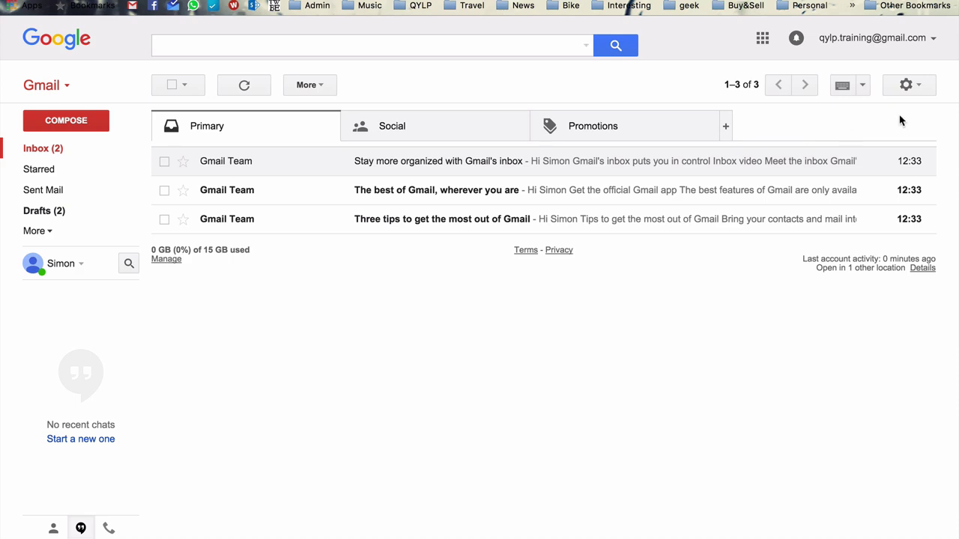
Step: In Settings > Labs, set Canned Responses to Enable and save the changes
left_click(912, 90)
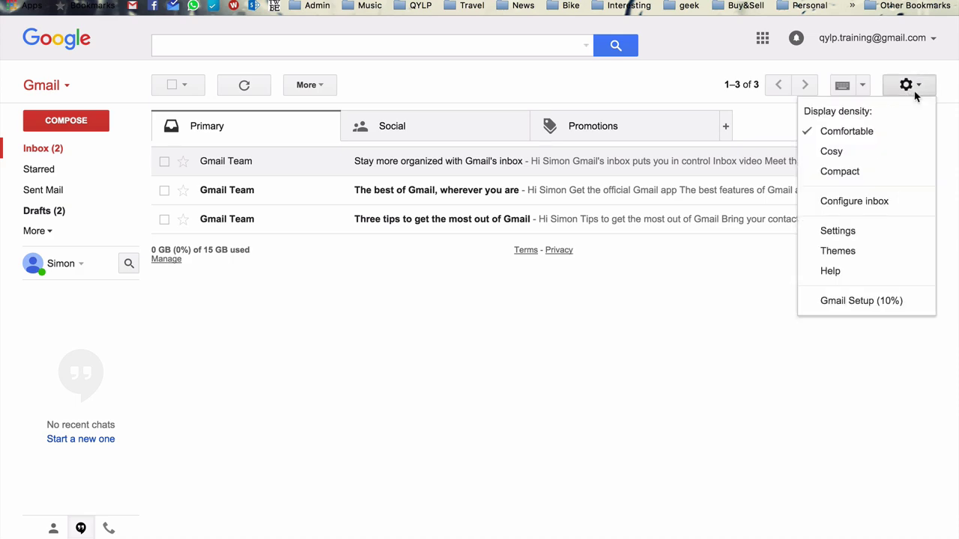
left_click(852, 231)
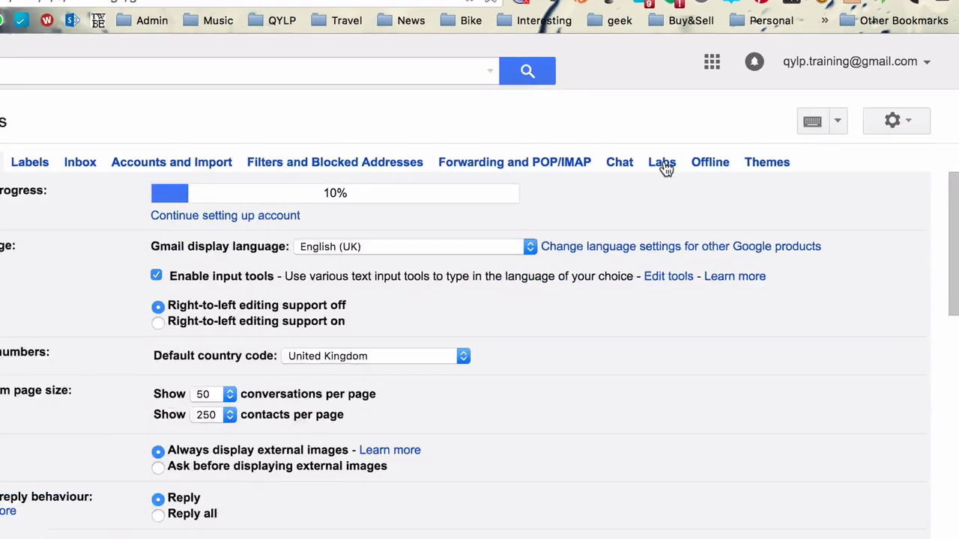
left_click(563, 241)
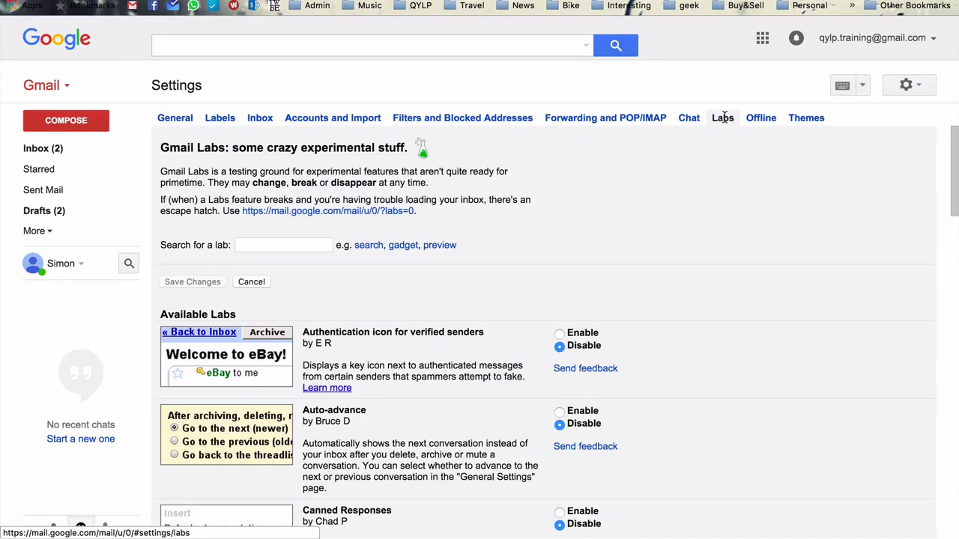
scroll(711, 275, "down", 5)
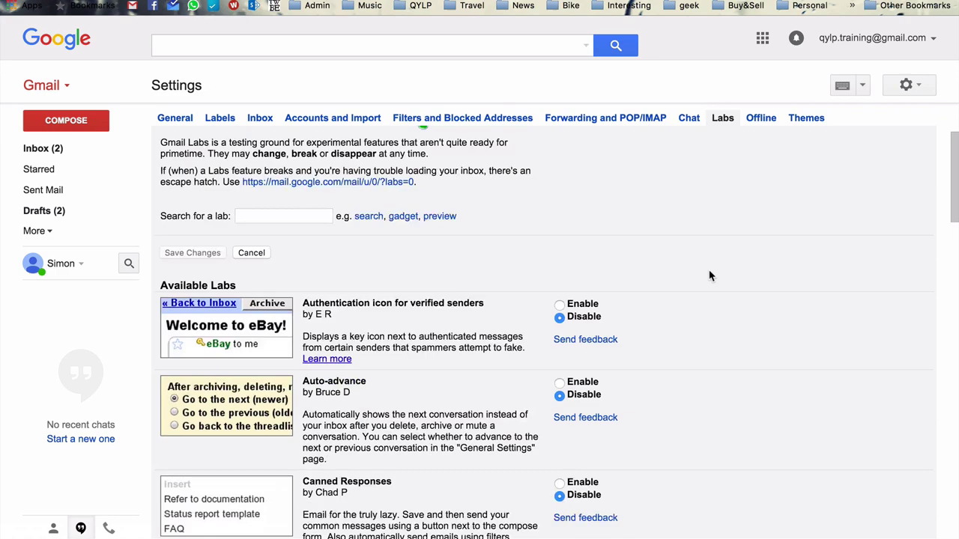
scroll(710, 276, "up", 1)
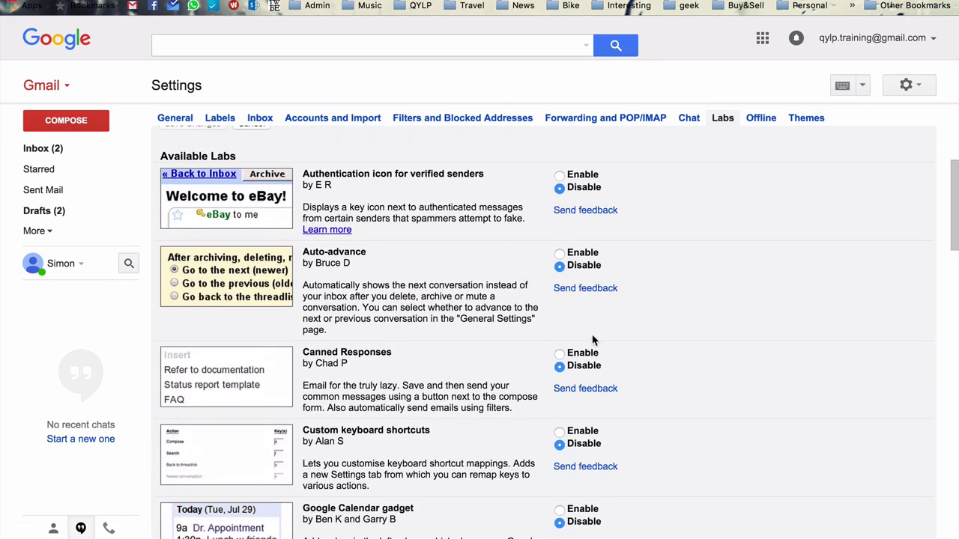
left_click(559, 355)
scroll(657, 332, "down", 15)
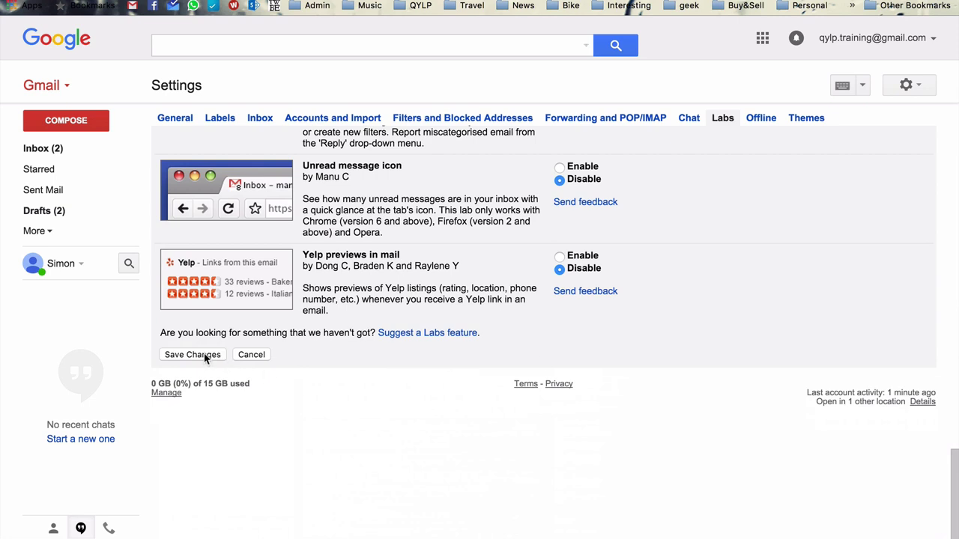
left_click(207, 357)
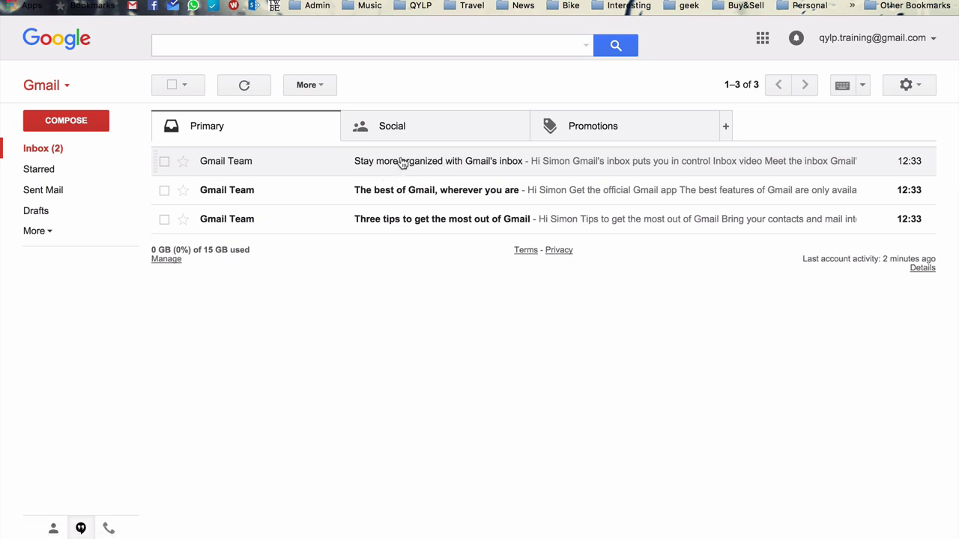
left_click(402, 162)
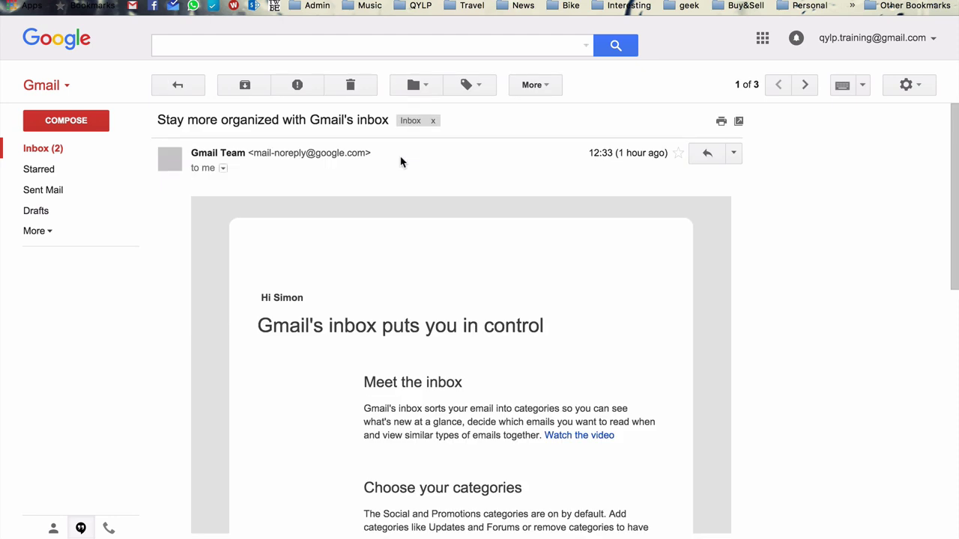
scroll(417, 257, "down", 10)
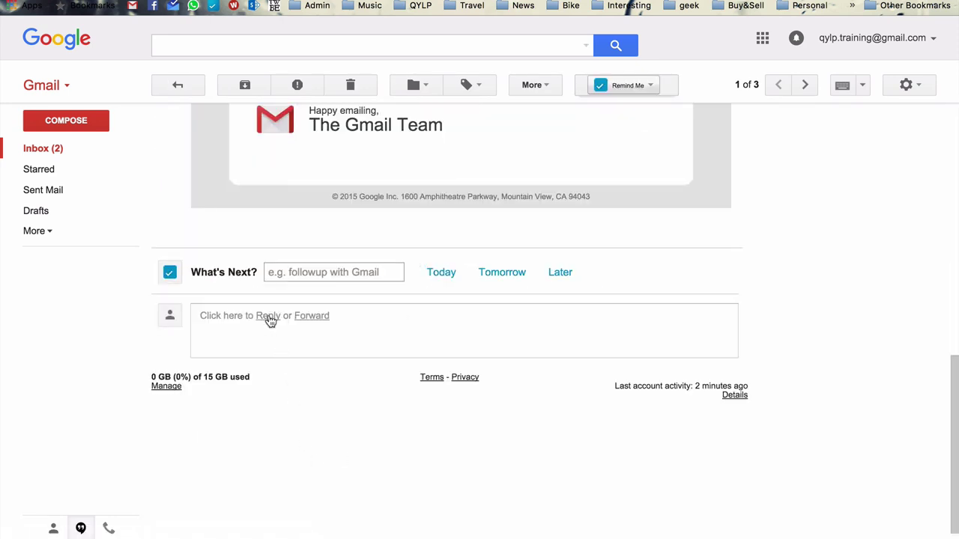
left_click(269, 321)
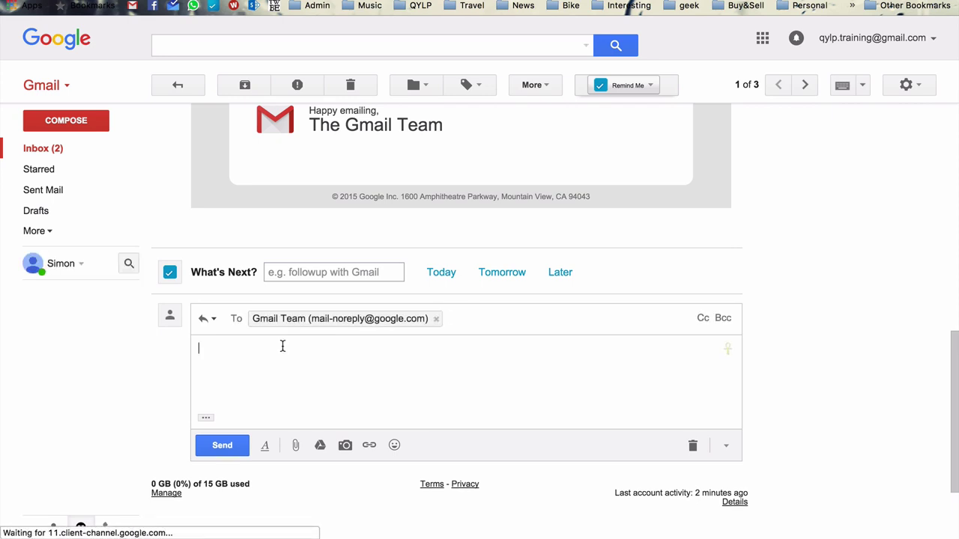
type("Hi there  My name is Simon and I'm the Student Enterprise Manager at London Metropolitan University.")
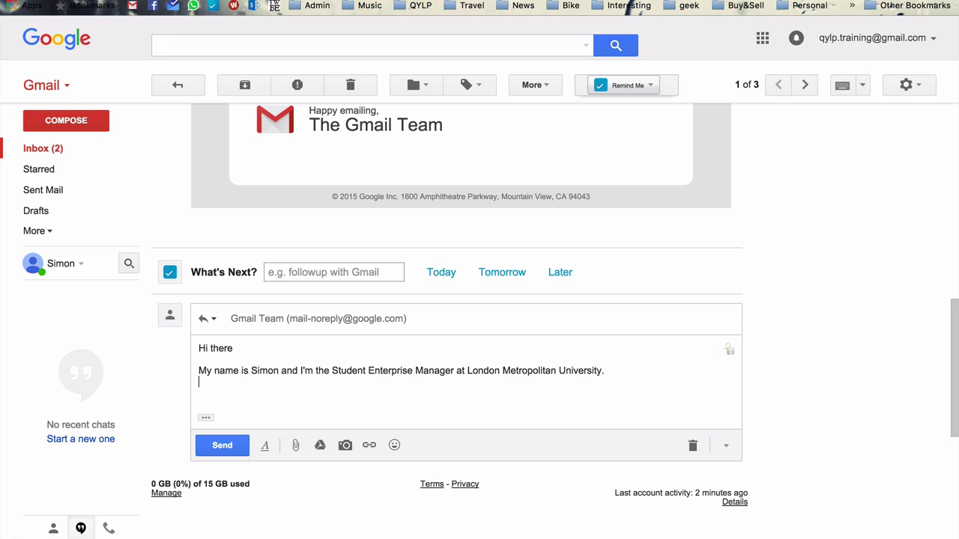
Step: Select the reply's 'Hi there' greeting and introduction text
left_click(399, 386)
key("Up")
key("Up")
key("shift+Down")
key("shift+Down")
key("shift+Down")
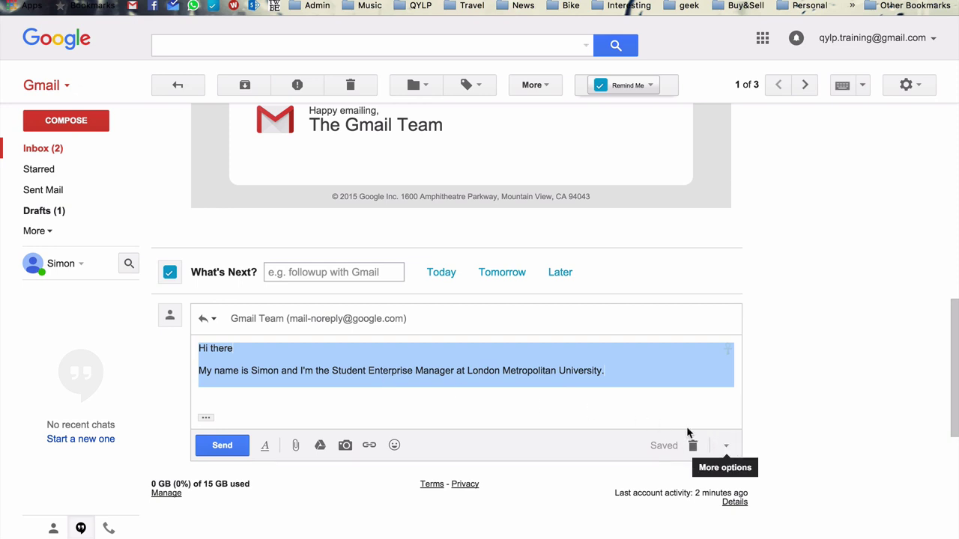
Step: Save the selected reply text as a new canned response, naming it with a greeting and the sender's name
left_click(728, 447)
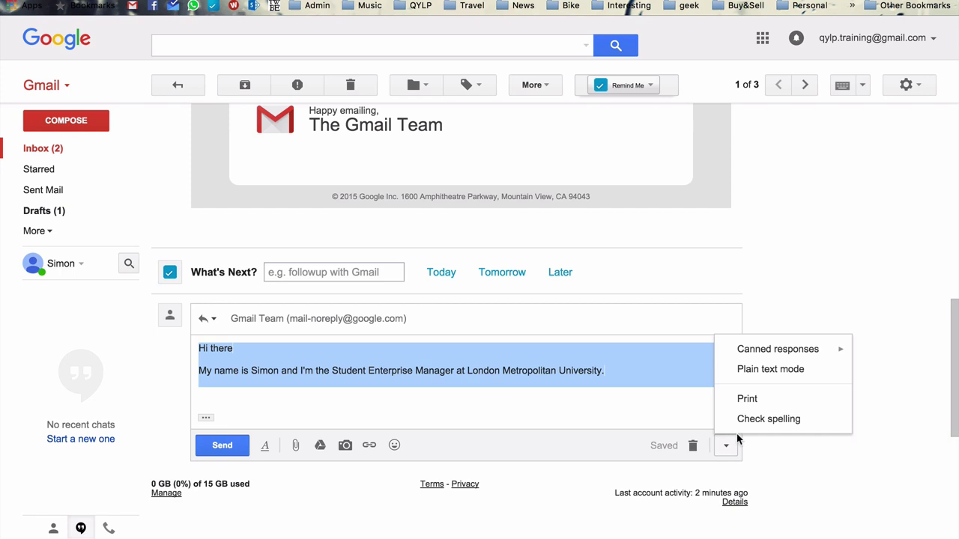
mouse_move(767, 351)
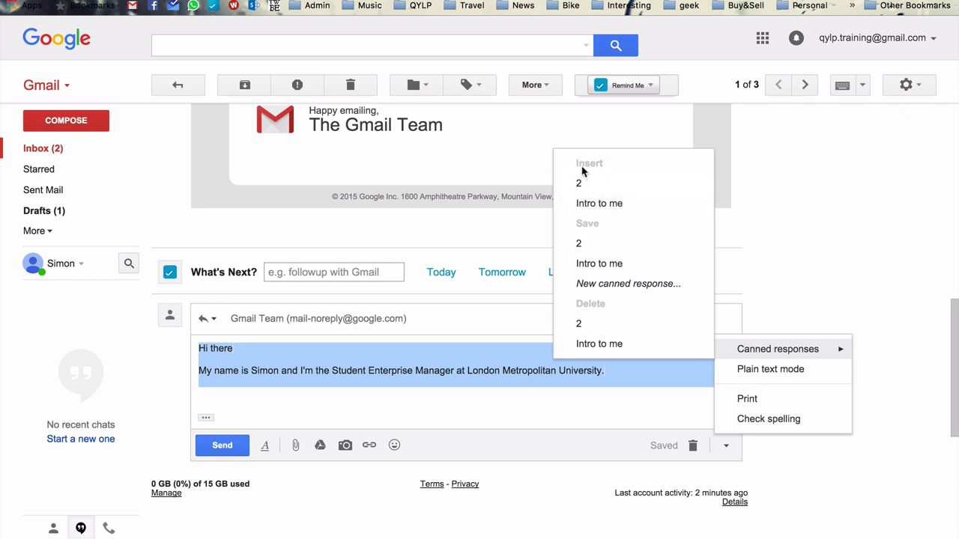
left_click(610, 285)
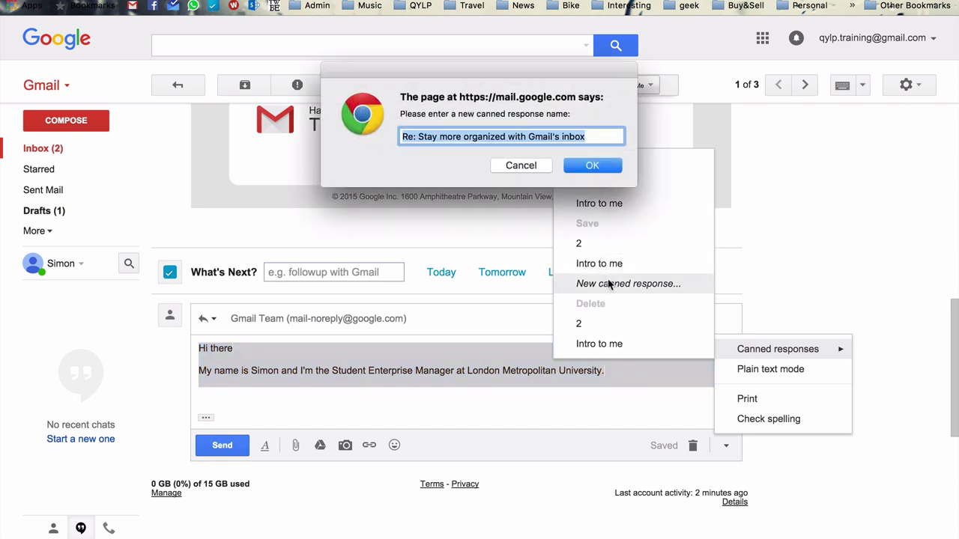
type("Hi, ")
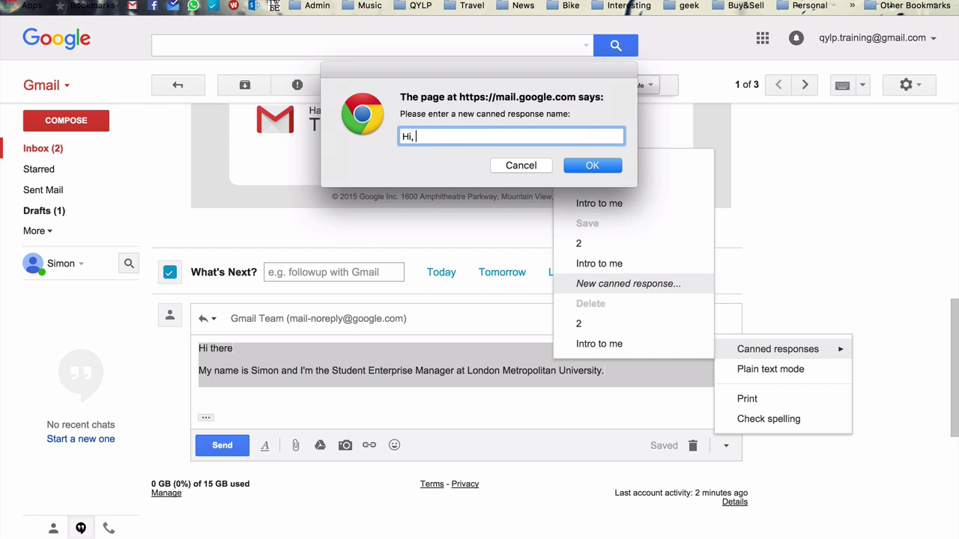
type("my name is Simon")
Step: Confirm the canned response name, clear the reply body, and insert the saved introduction response
left_click(597, 165)
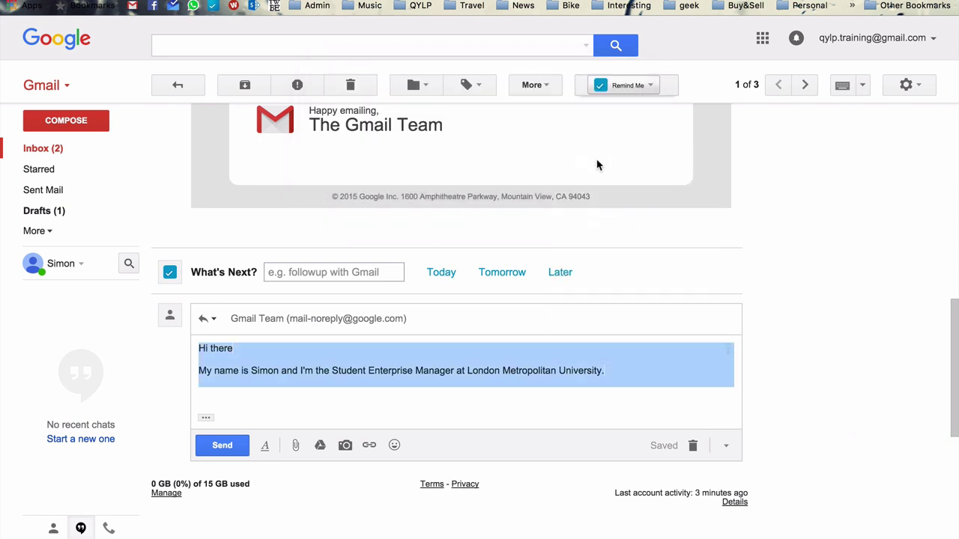
key("BackSpace")
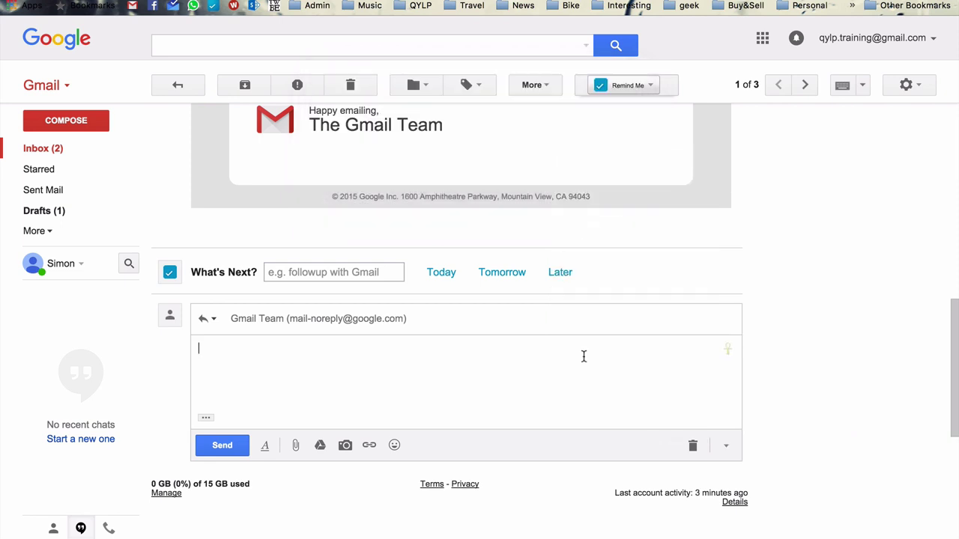
left_click(727, 447)
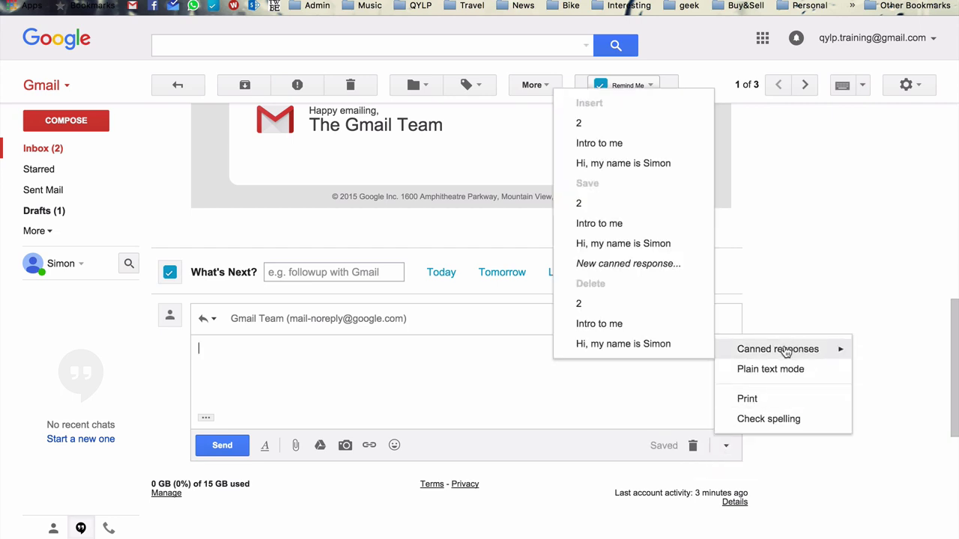
left_click(603, 166)
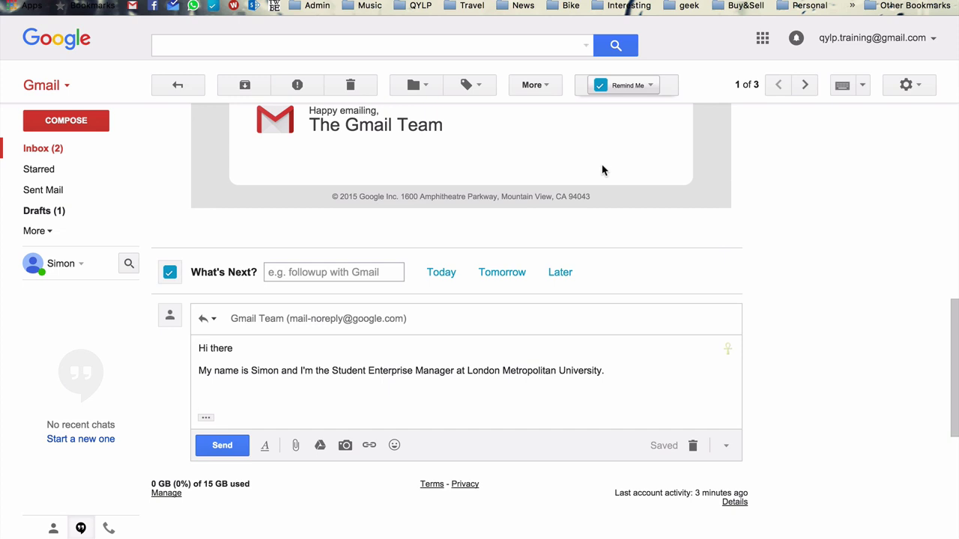
key("BackSpace")
Step: Discard the draft reply and reopen the Gmail Team's 'Stay more organized' email from the inbox
left_click(693, 447)
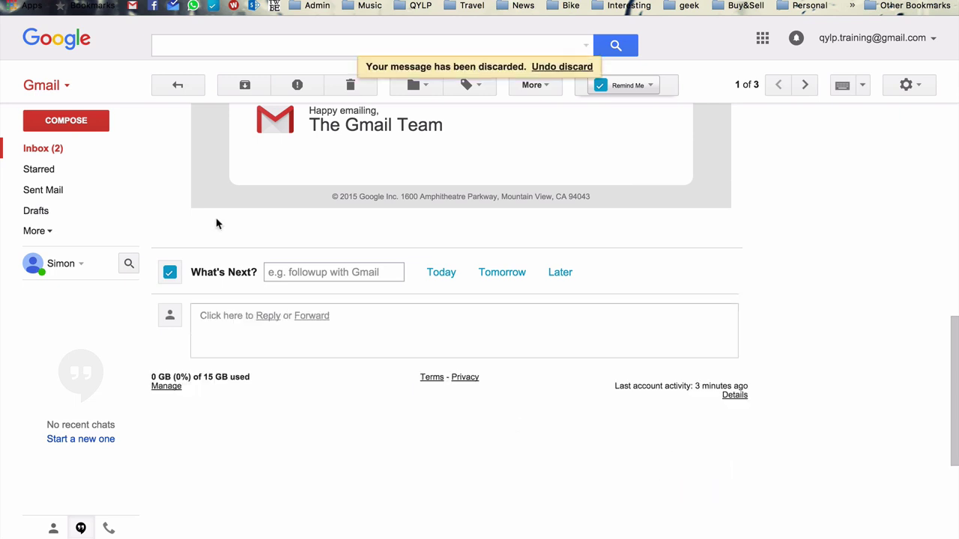
left_click(26, 153)
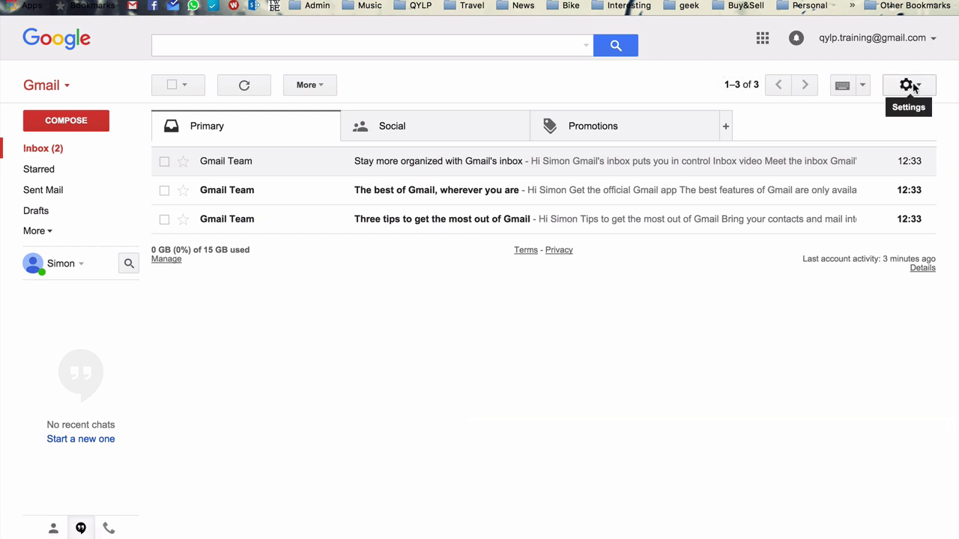
left_click(399, 166)
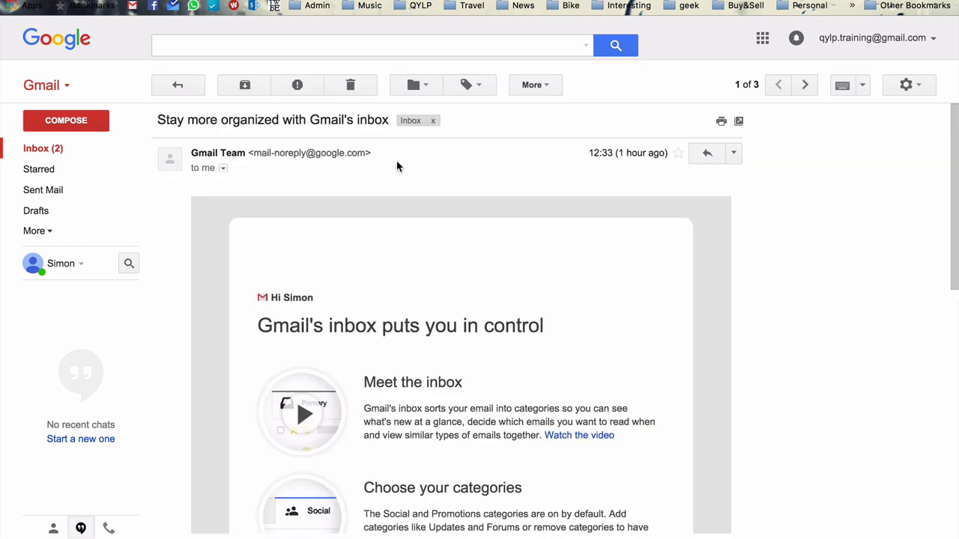
scroll(394, 182, "down", 15)
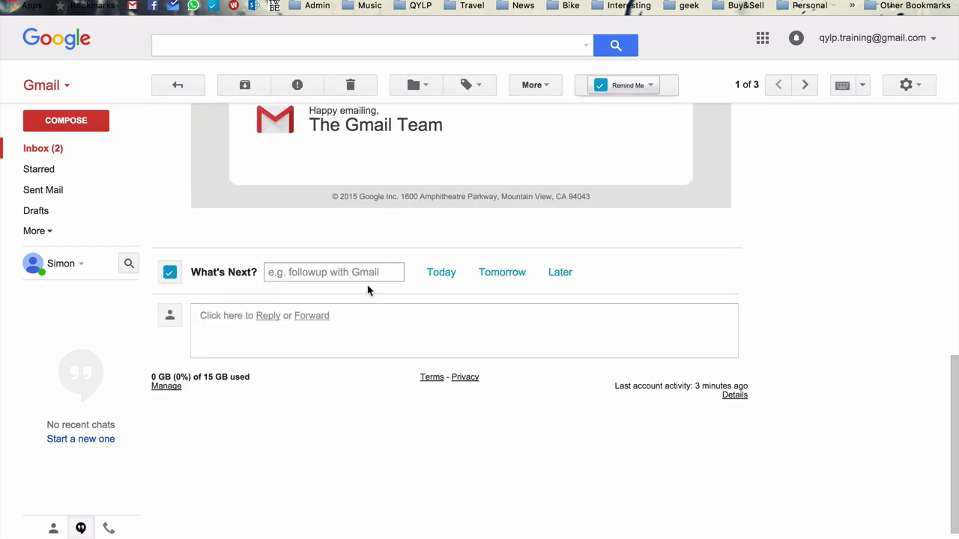
scroll(358, 320, "up", 3)
scroll(335, 411, "down", 2)
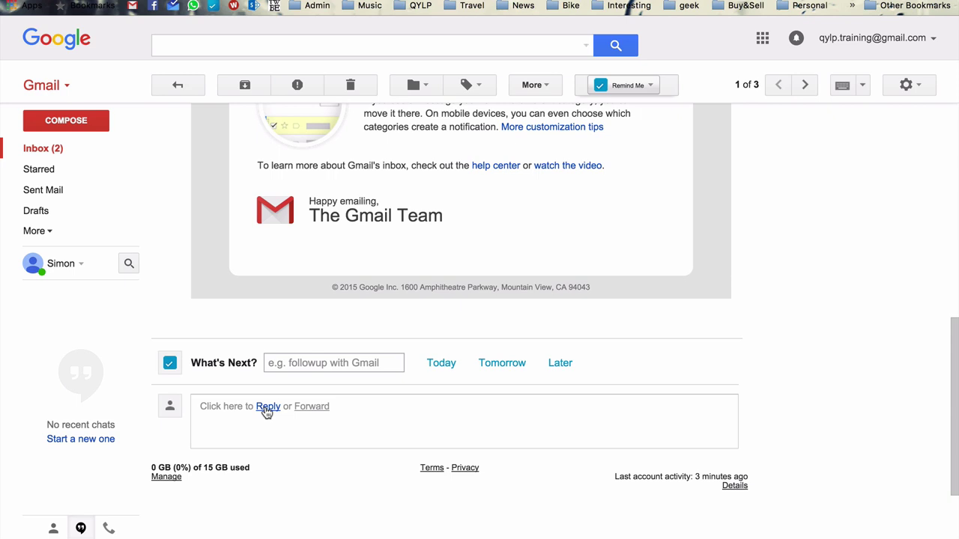
scroll(771, 285, "up", 10)
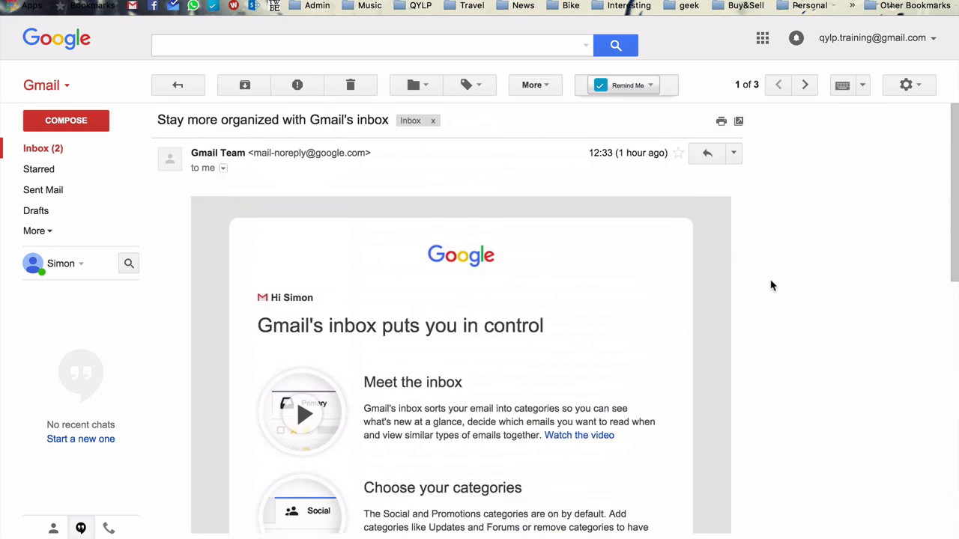
Step: Enable the Auto-advance lab in Gmail's Labs settings and save the changes
left_click(926, 90)
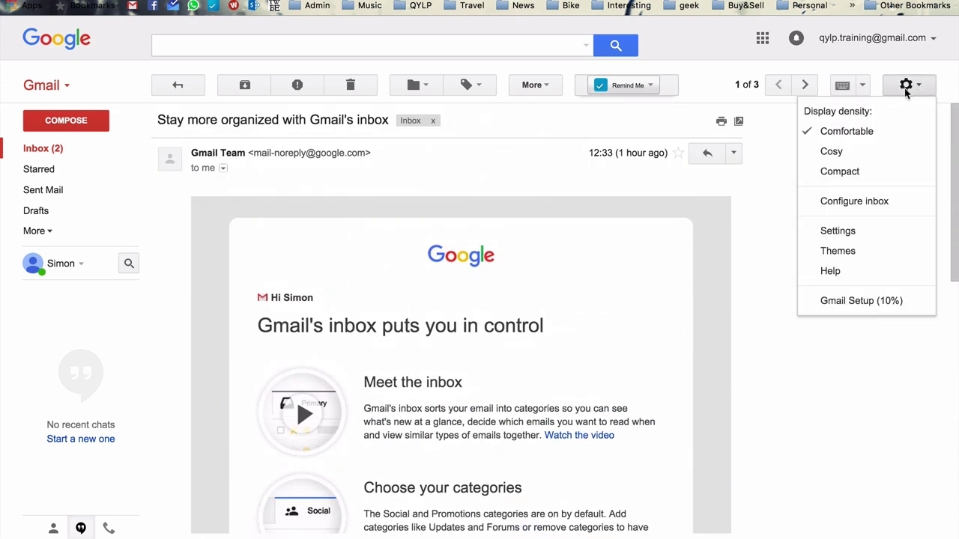
left_click(868, 228)
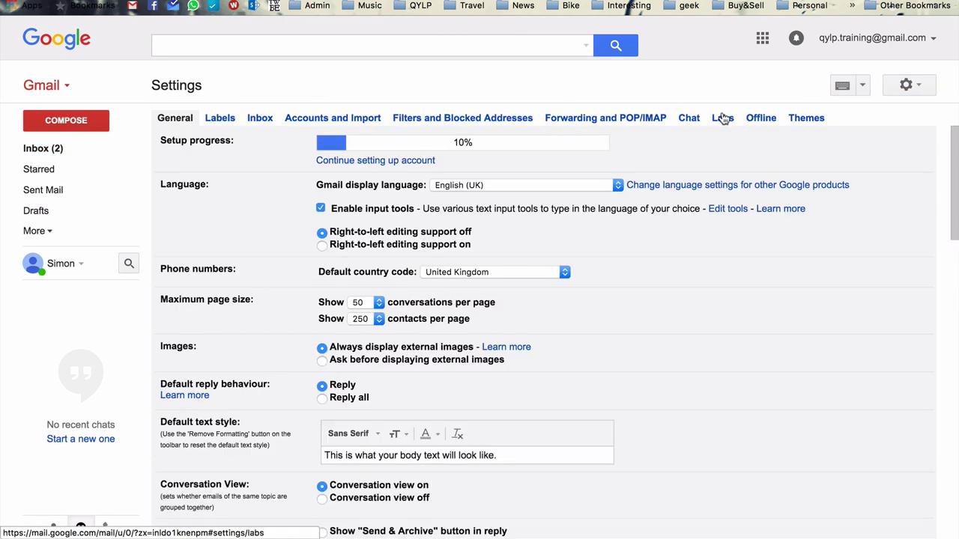
left_click(722, 116)
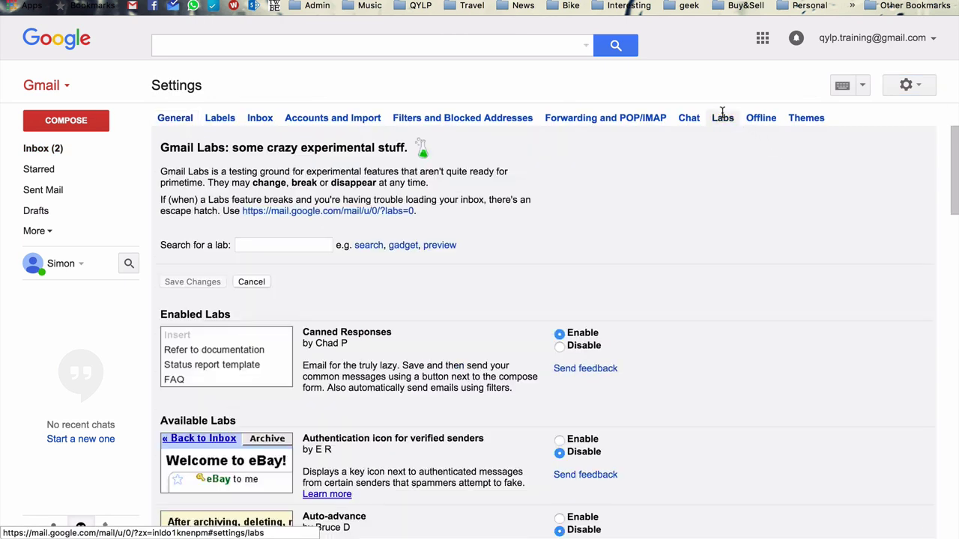
scroll(684, 221, "down", 3)
scroll(684, 221, "down", 2)
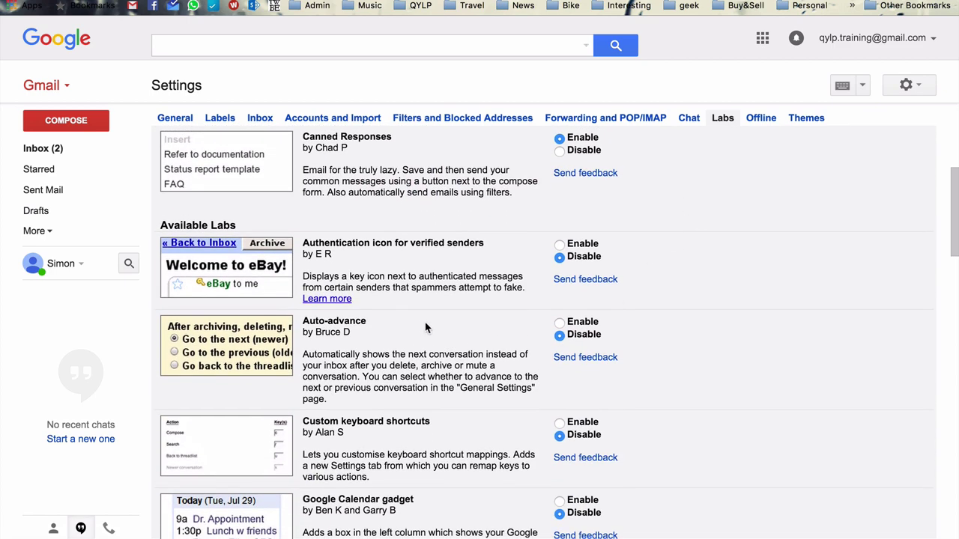
scroll(427, 330, "up", 1)
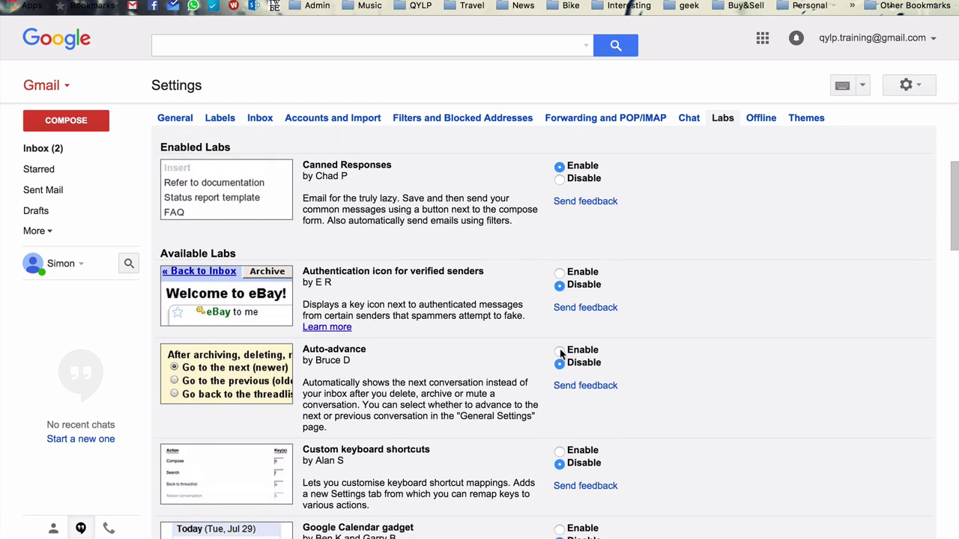
left_click(559, 350)
scroll(361, 292, "down", 10)
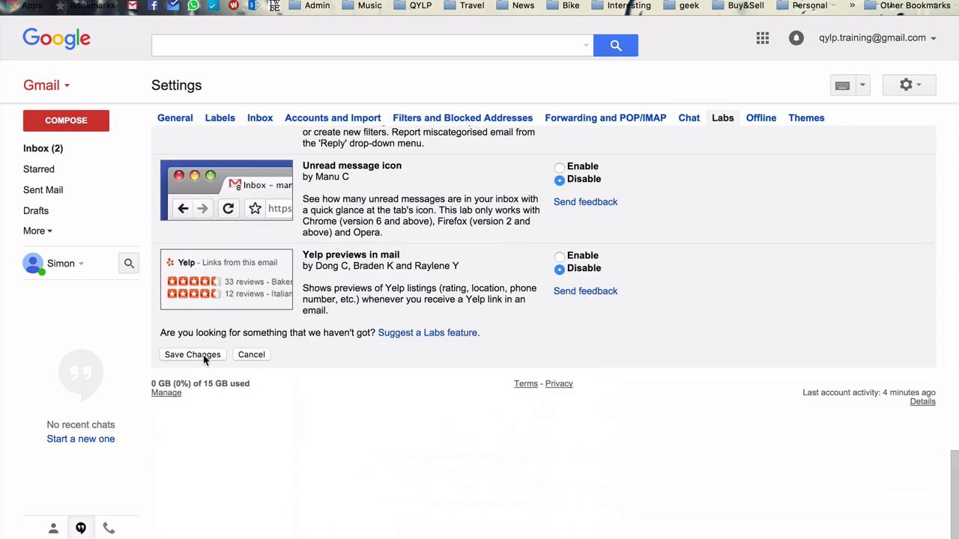
left_click(192, 355)
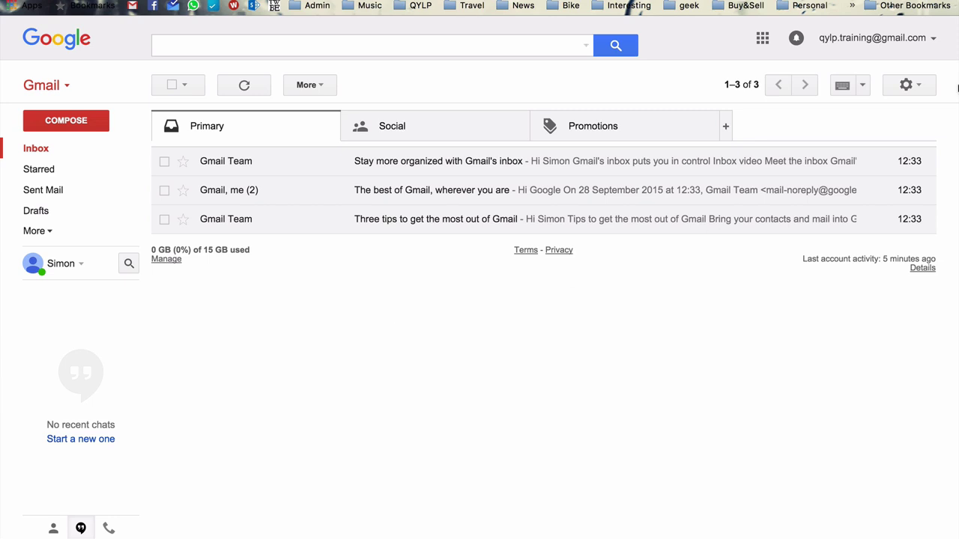
left_click(908, 85)
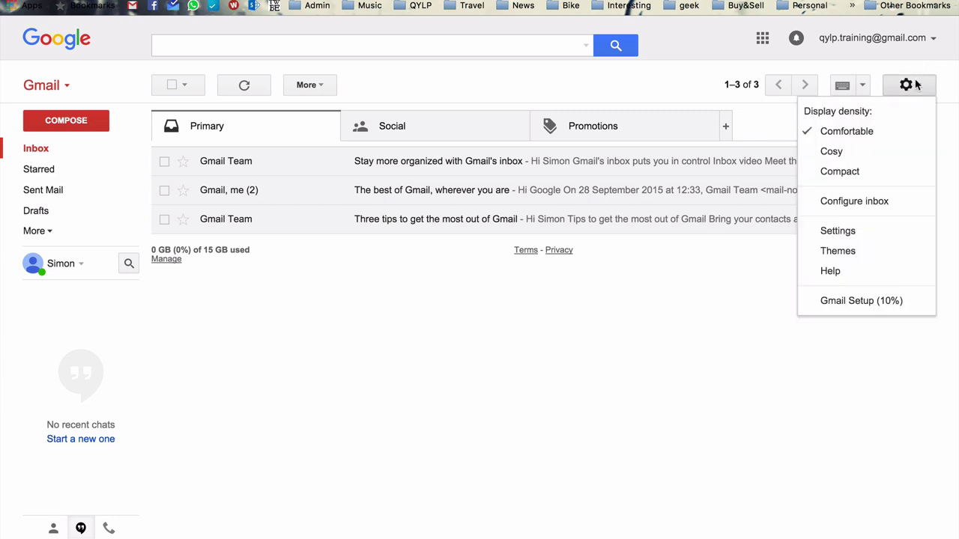
left_click(850, 230)
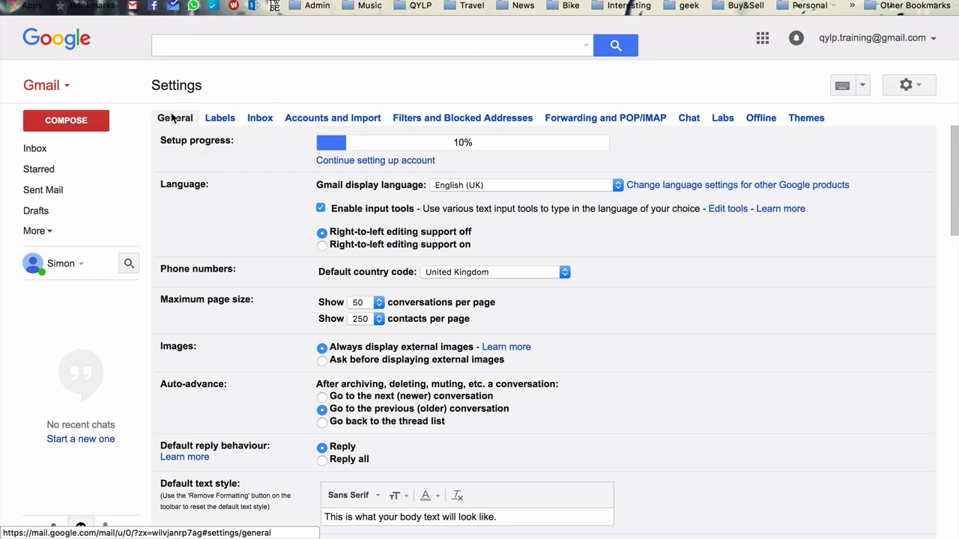
scroll(268, 263, "down", 3)
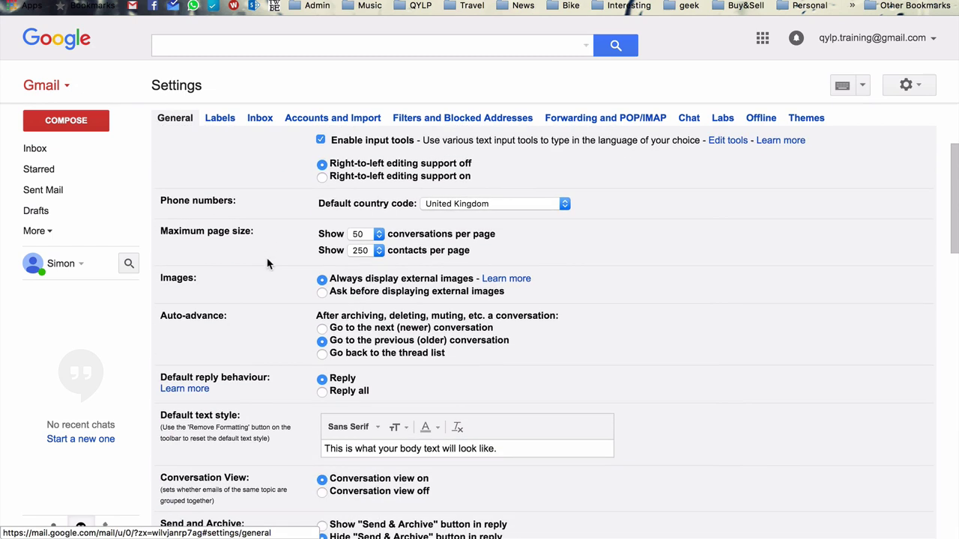
left_click_drag(160, 315, 226, 314)
left_click(225, 314)
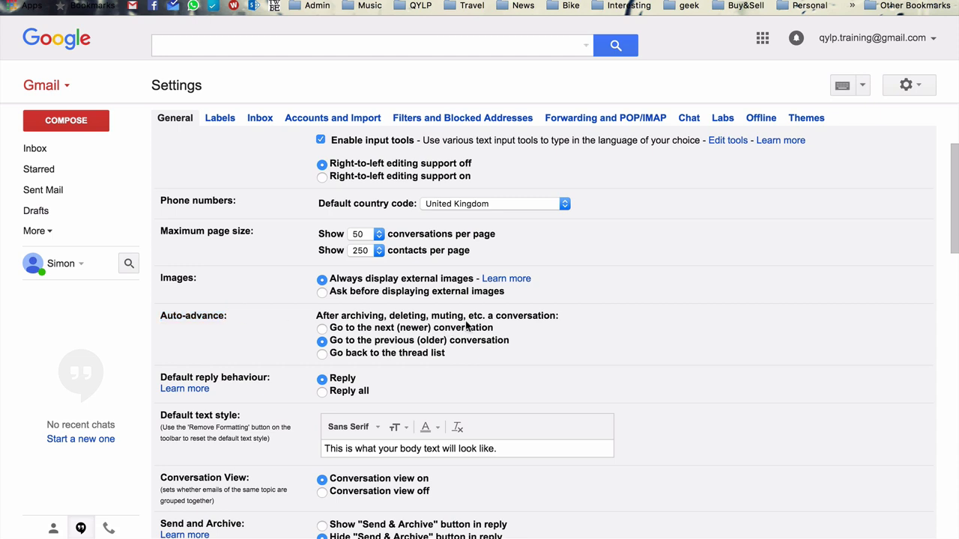
scroll(465, 325, "down", 3)
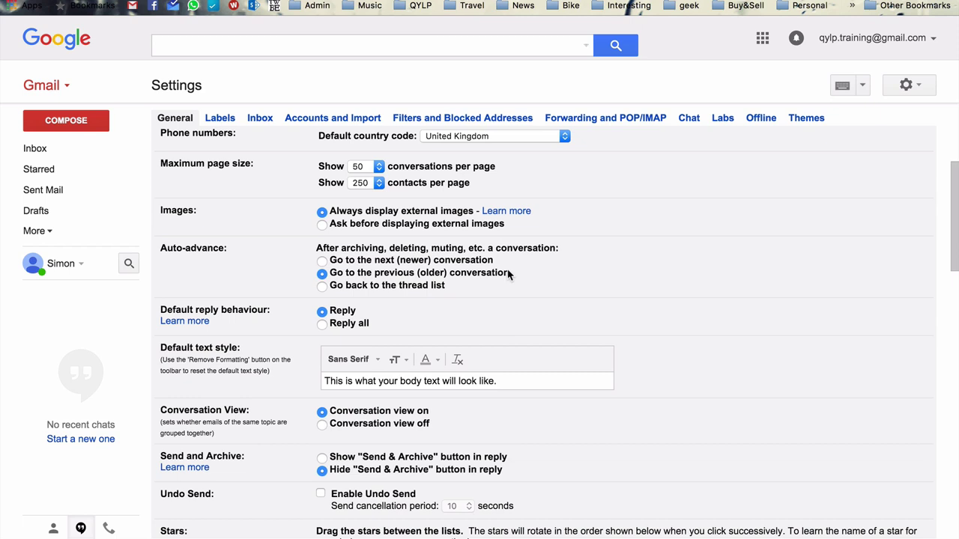
left_click(44, 153)
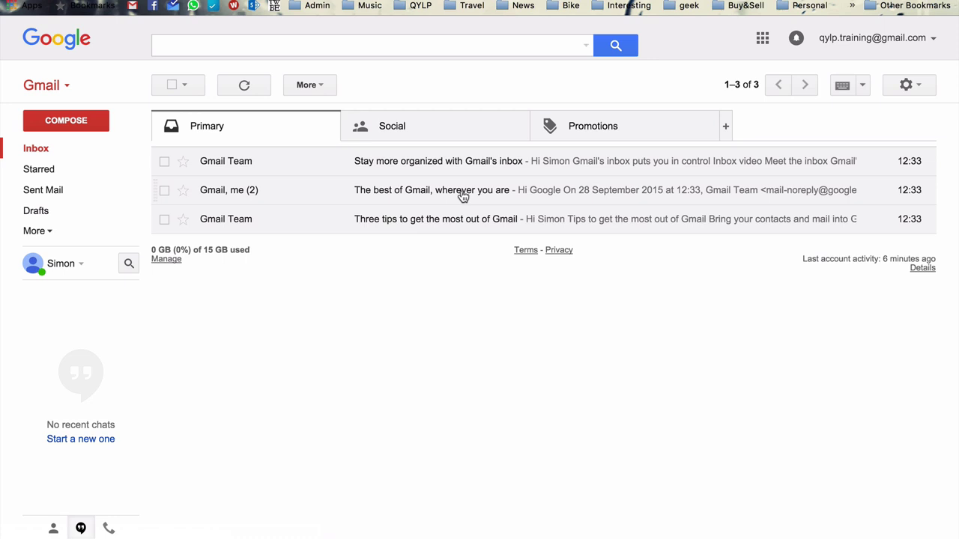
Step: Send a reply reading 'Hi Google' and 'This is a test.' with a name sign-off in 'The best of Gmail, wherever you are'
left_click(462, 194)
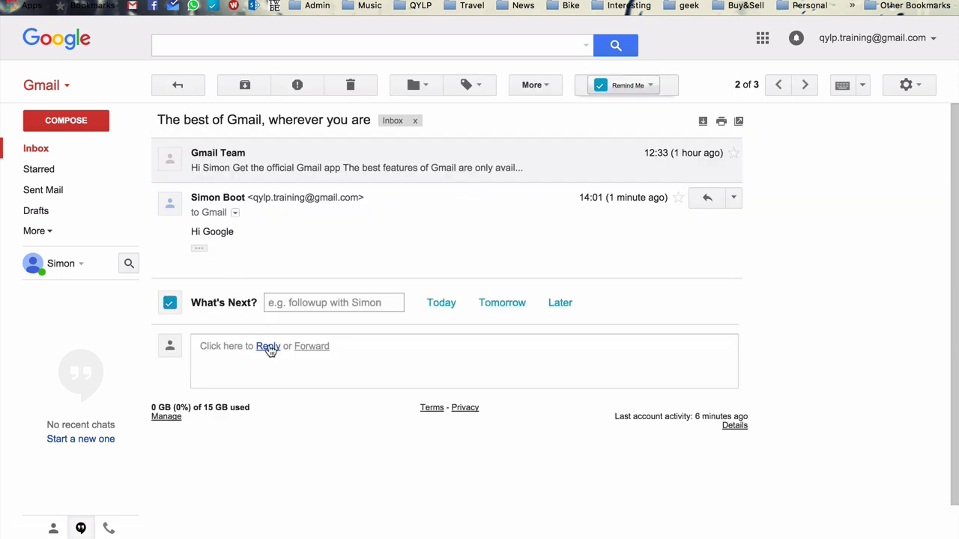
left_click(268, 347)
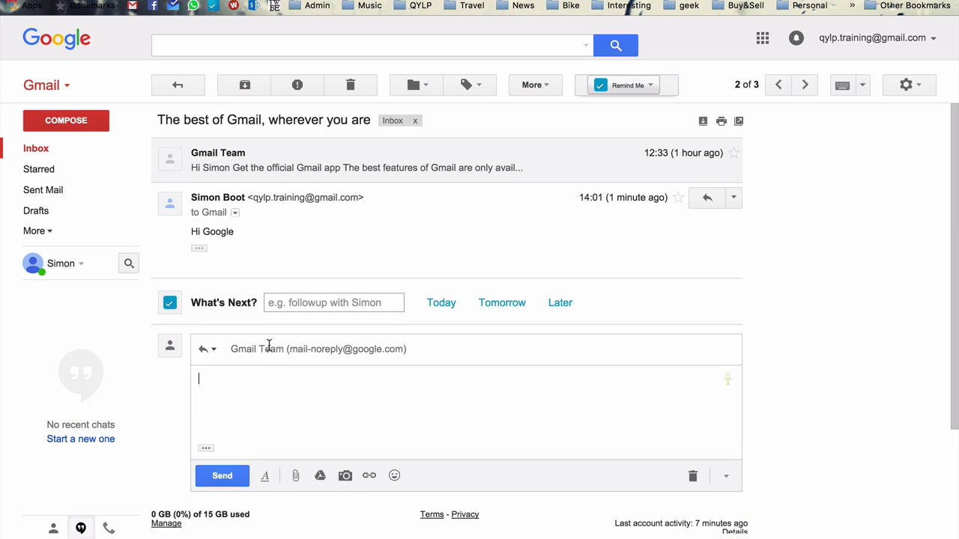
type("Hi Google")
key("Return")
key("Return")
type("This is a test.")
key("Return")
key("Return")
type("S")
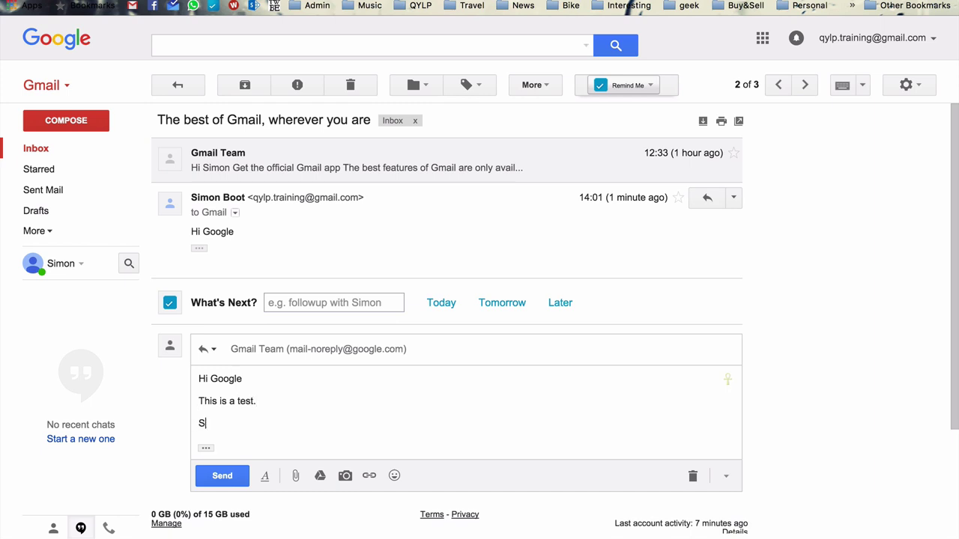
type("imon")
left_click(222, 477)
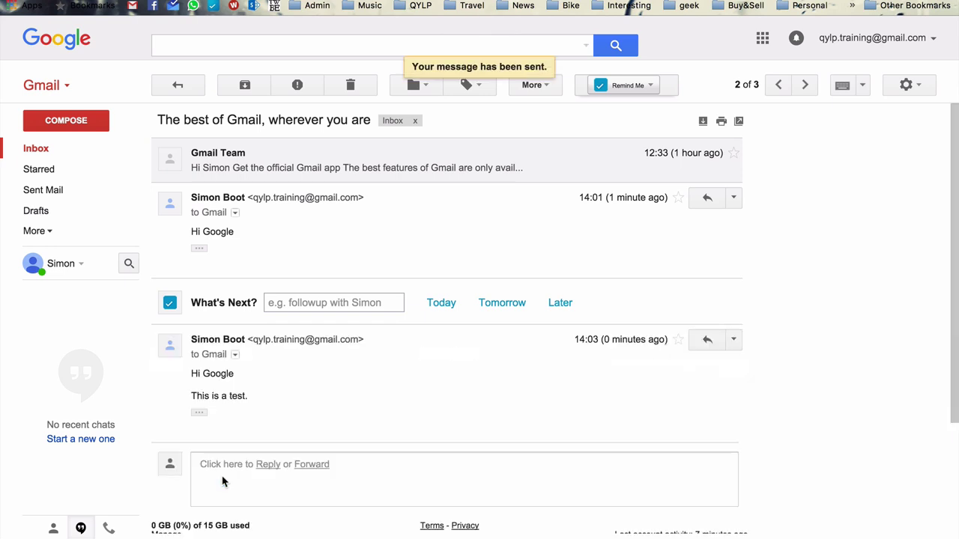
Step: Archive the conversation and return to the inbox list
left_click(245, 85)
scroll(429, 231, "down", 4)
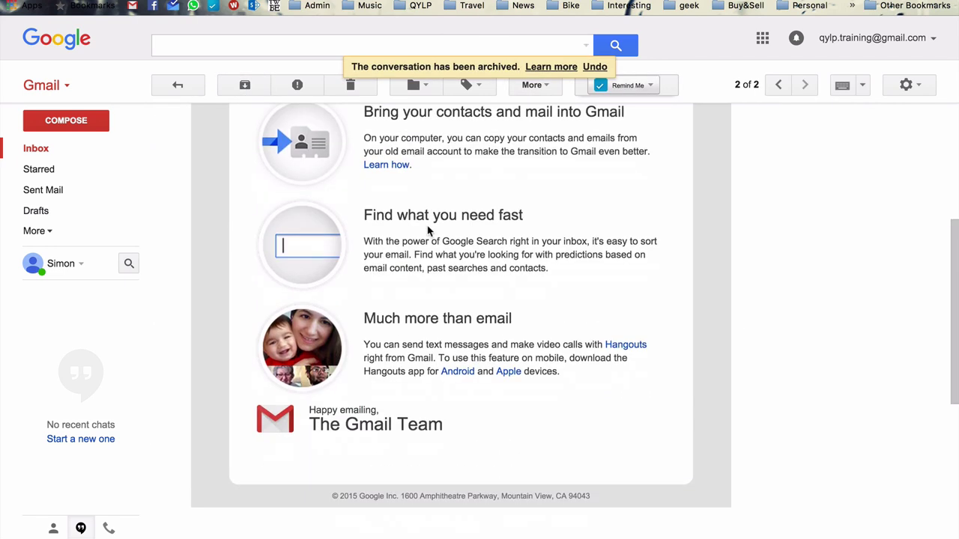
scroll(343, 203, "up", 4)
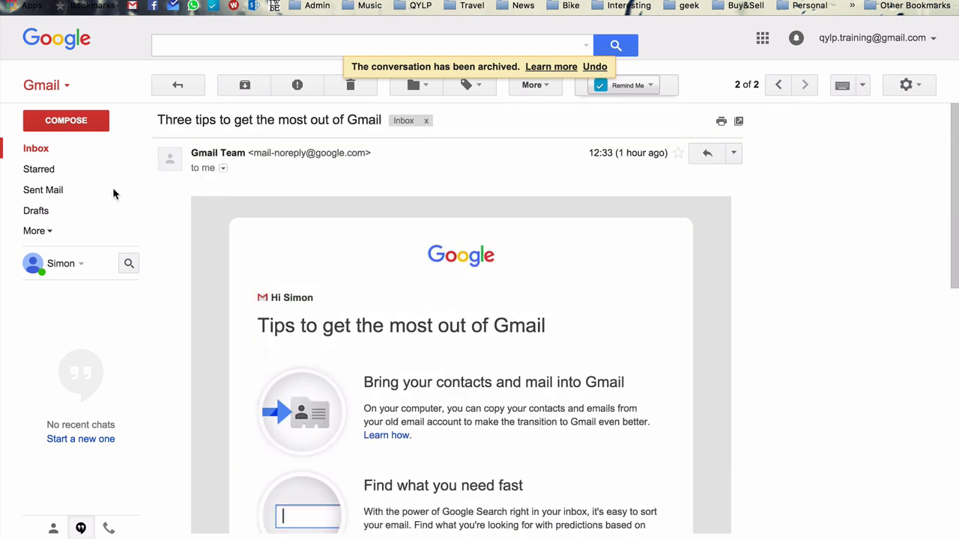
left_click(34, 152)
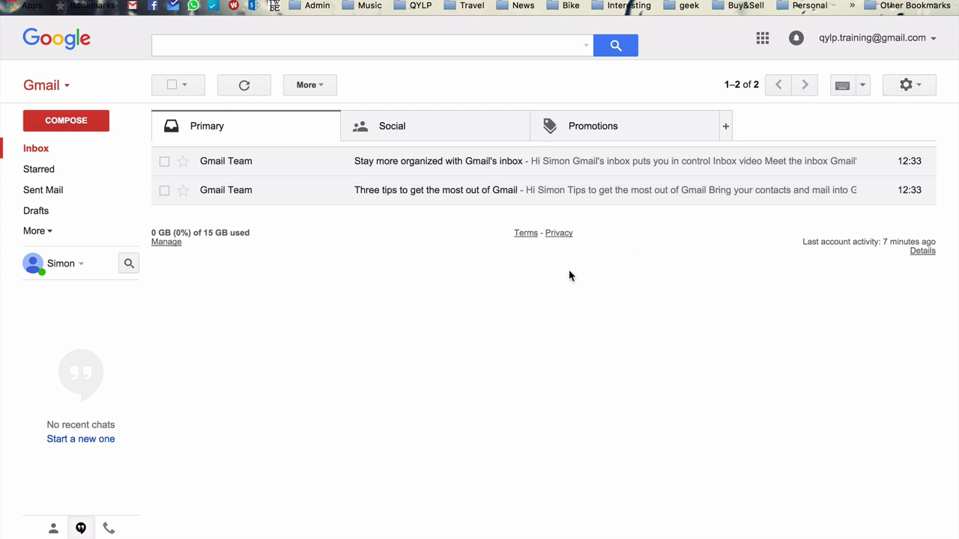
left_click(225, 169)
scroll(338, 276, "down", 3)
scroll(338, 277, "down", 10)
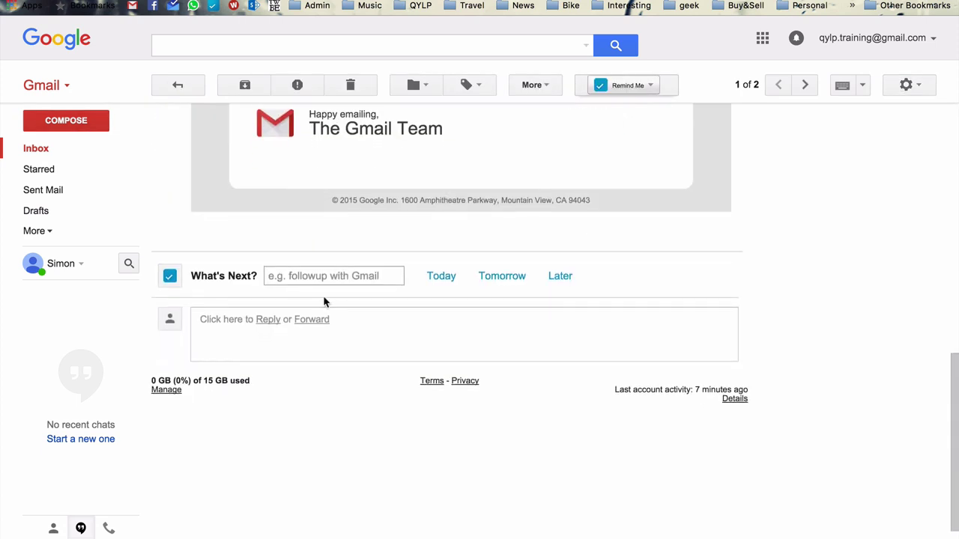
left_click(267, 319)
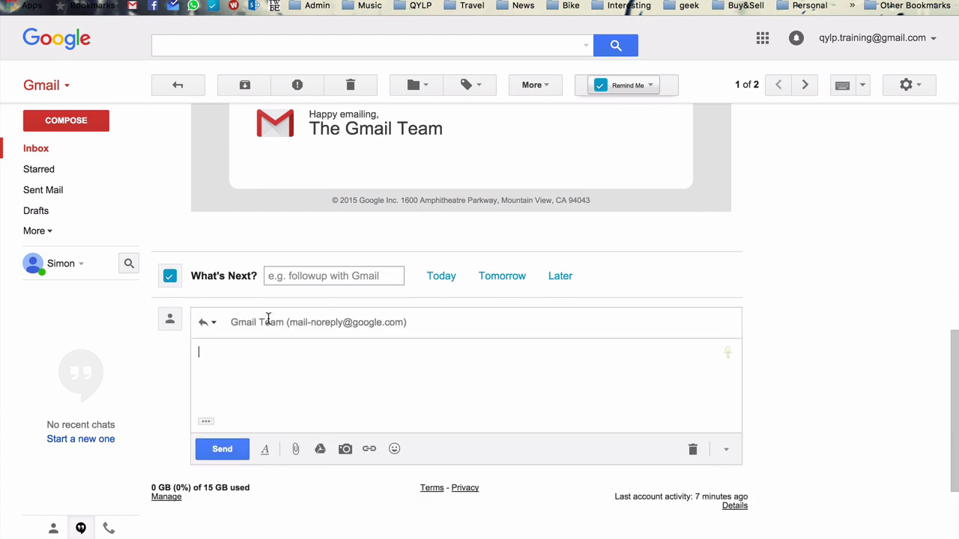
type("Tesst")
key("BackSpace")
key("BackSpace")
key("BackSpace")
type("st.")
left_click(214, 449)
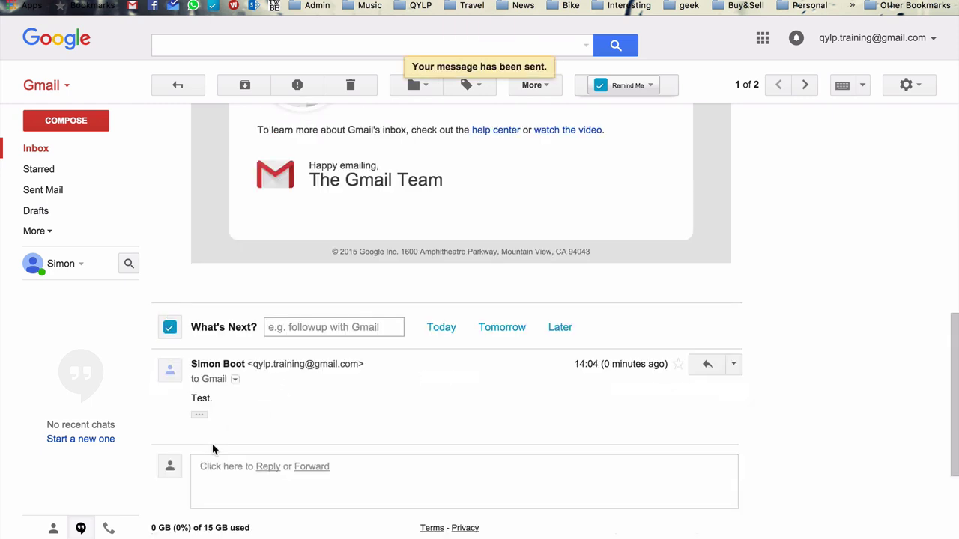
left_click(40, 152)
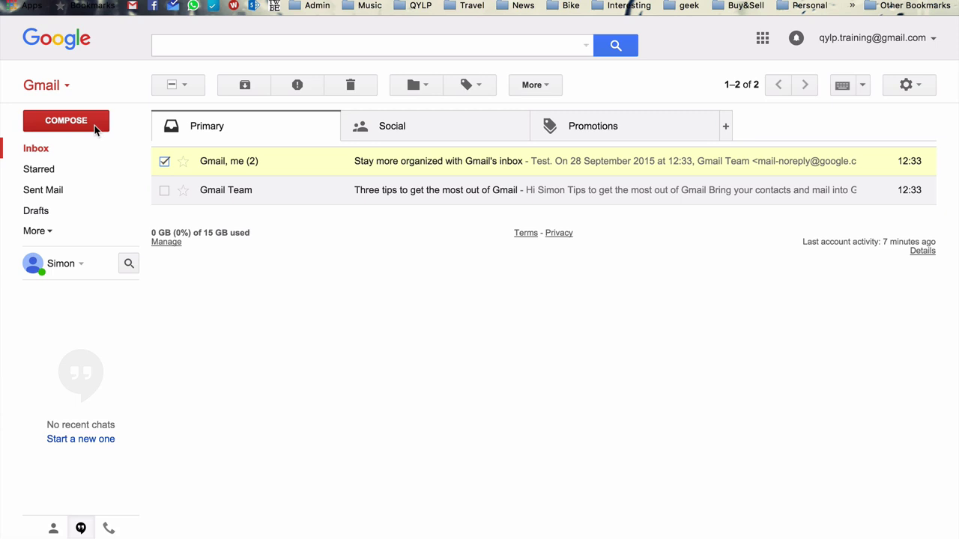
left_click(244, 84)
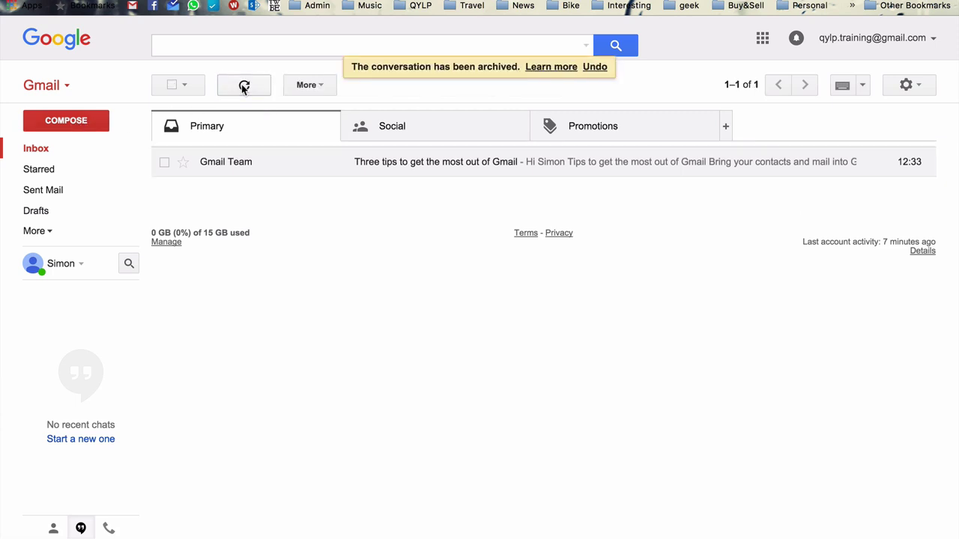
Step: Turn on 'Show Send & Archive button in reply' in General settings and save
left_click(914, 86)
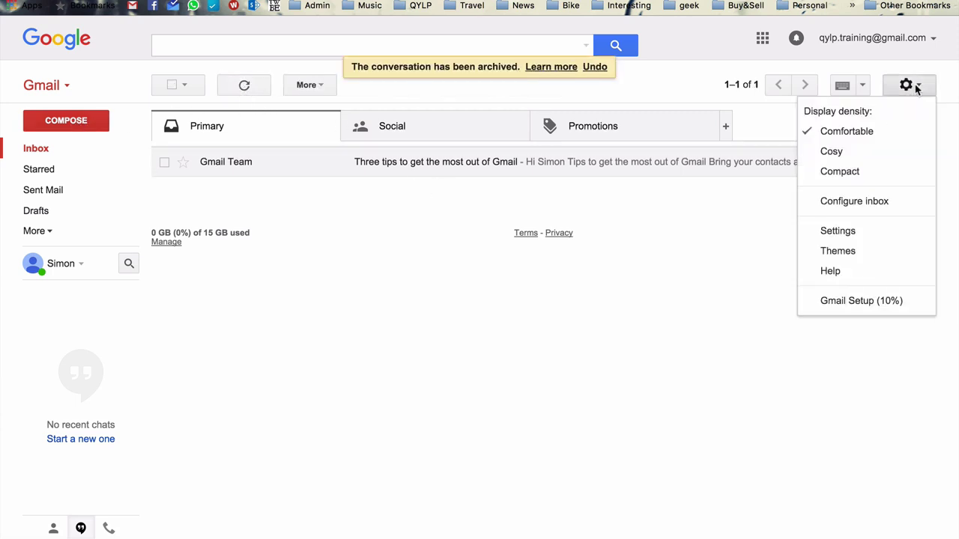
left_click(852, 232)
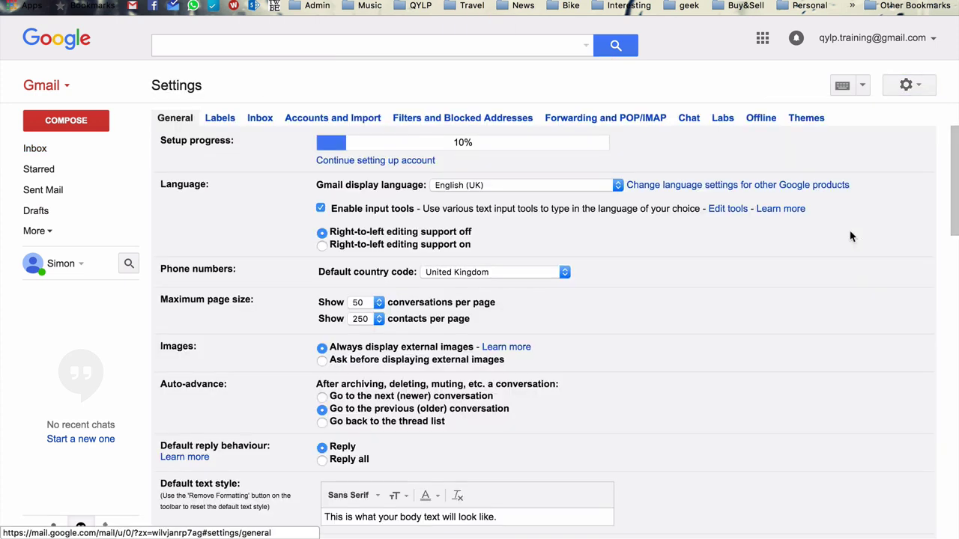
scroll(675, 222, "down", 3)
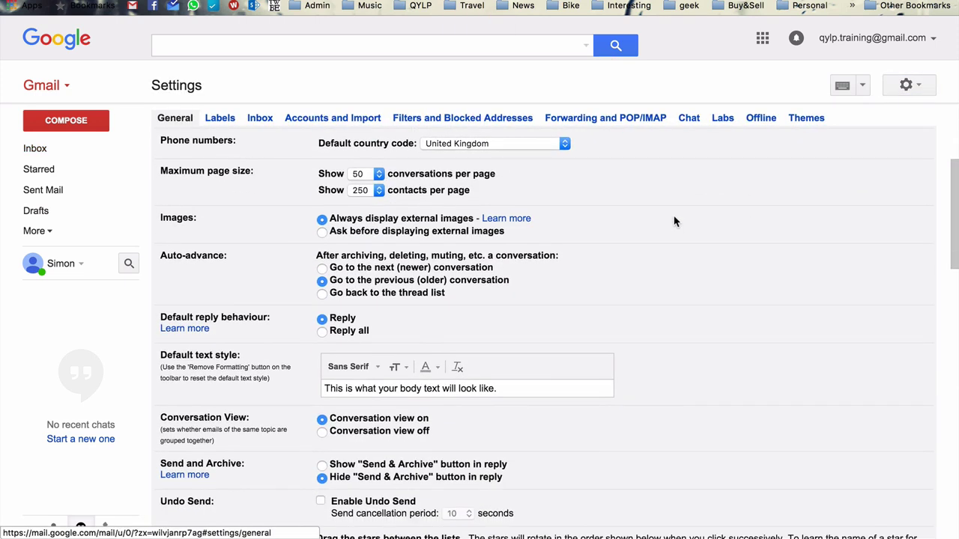
scroll(675, 222, "down", 3)
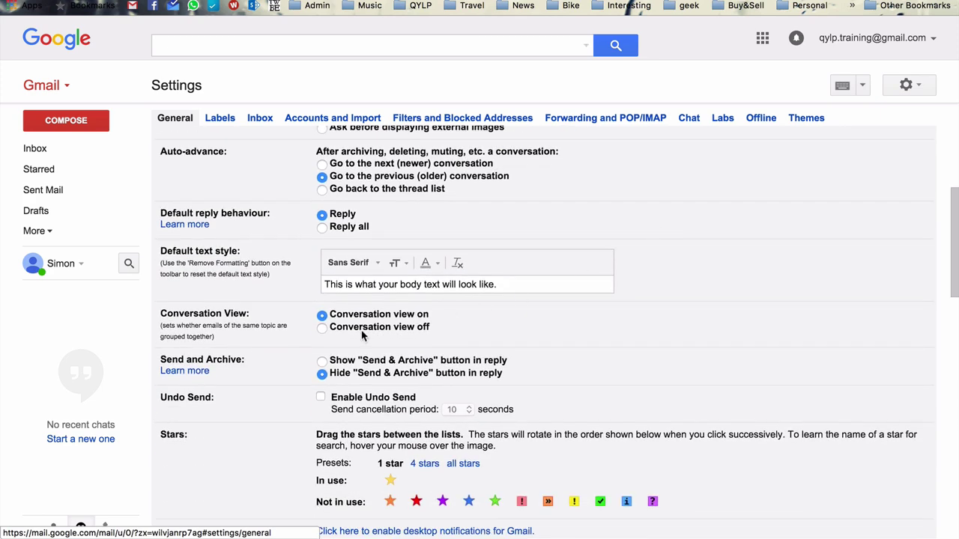
scroll(364, 337, "up", 5)
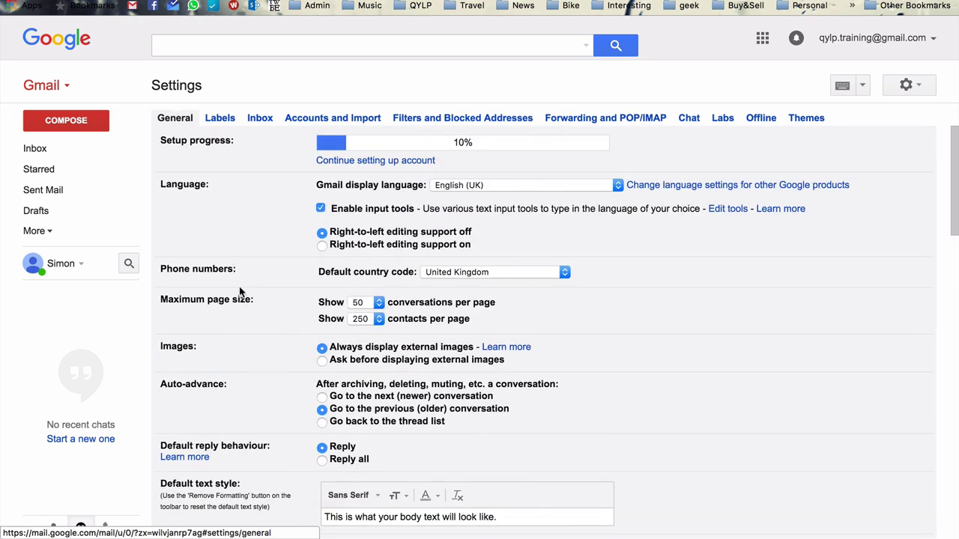
scroll(239, 289, "down", 3)
scroll(230, 300, "down", 2)
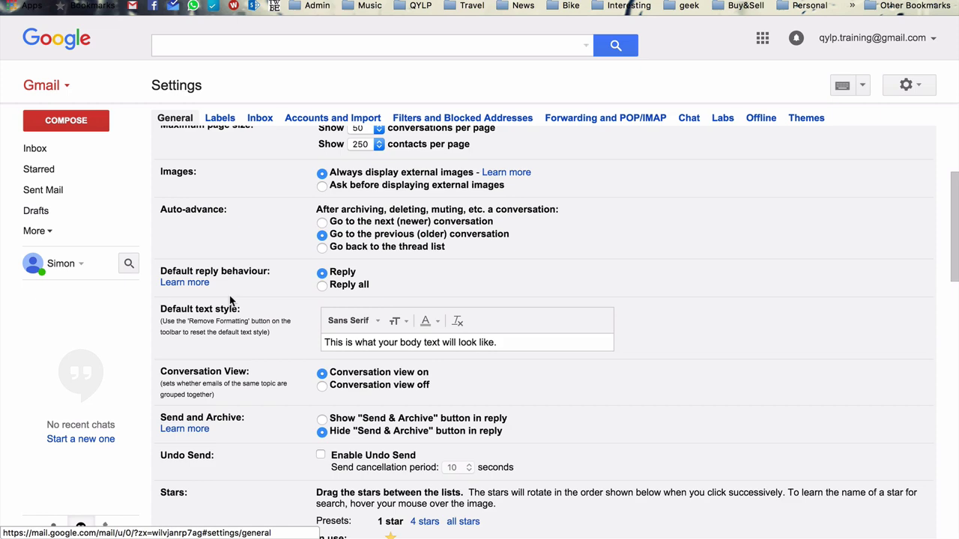
left_click(321, 418)
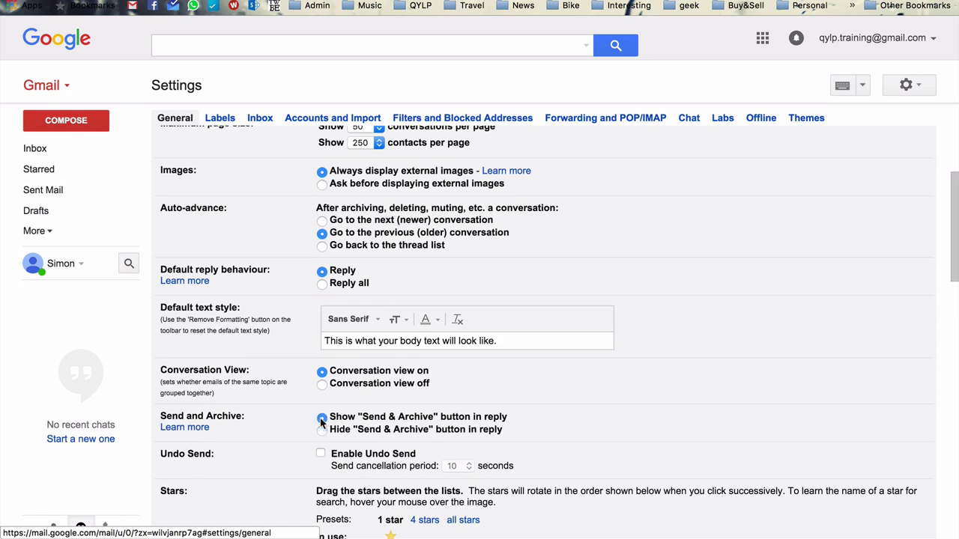
scroll(577, 396, "down", 10)
scroll(578, 396, "down", 8)
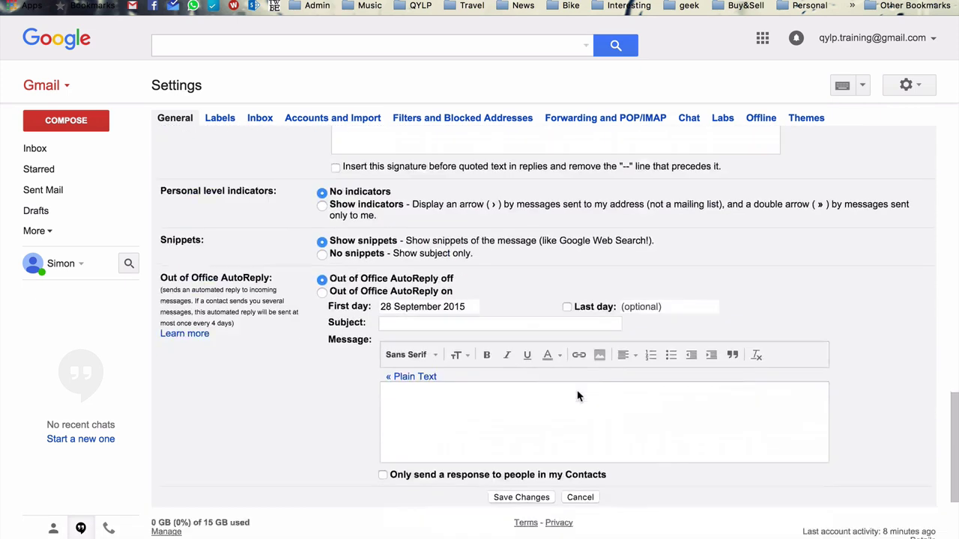
left_click(514, 359)
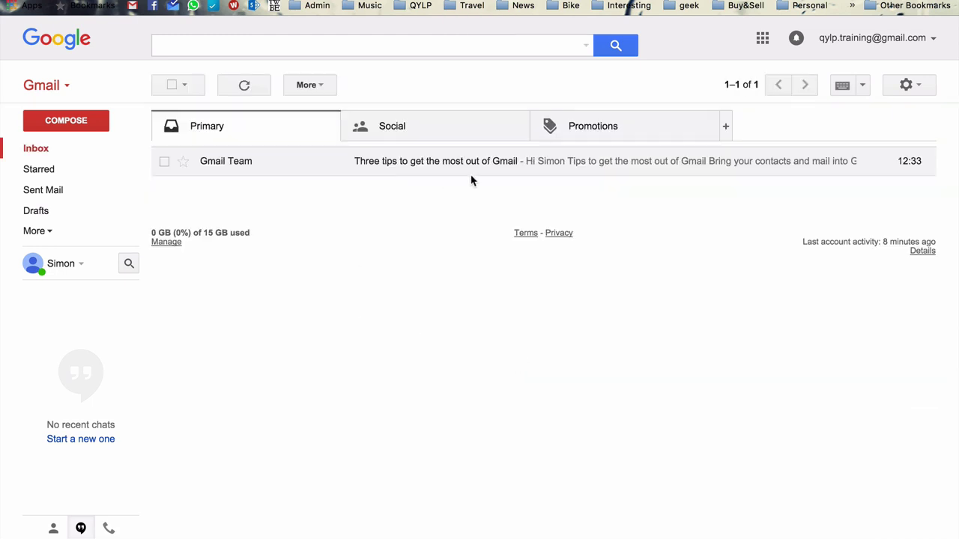
Step: Reply 'Hi Google' to 'Three tips to get the most out of Gmail' using Send & Archive
left_click(436, 167)
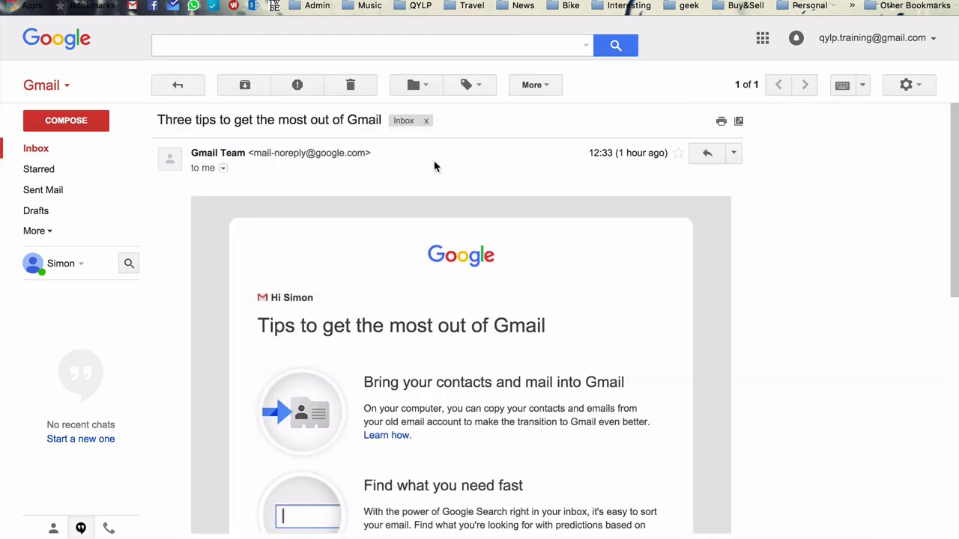
scroll(302, 208, "down", 15)
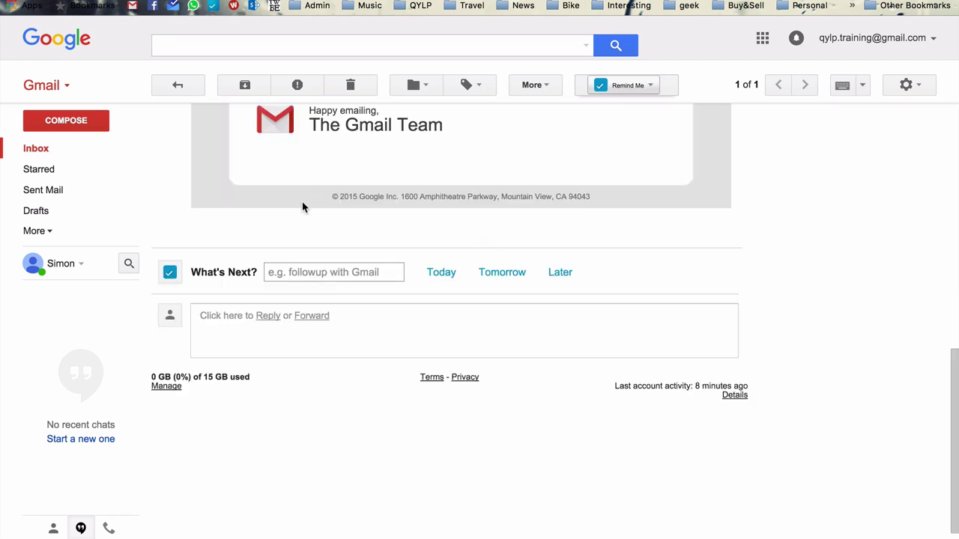
left_click(272, 321)
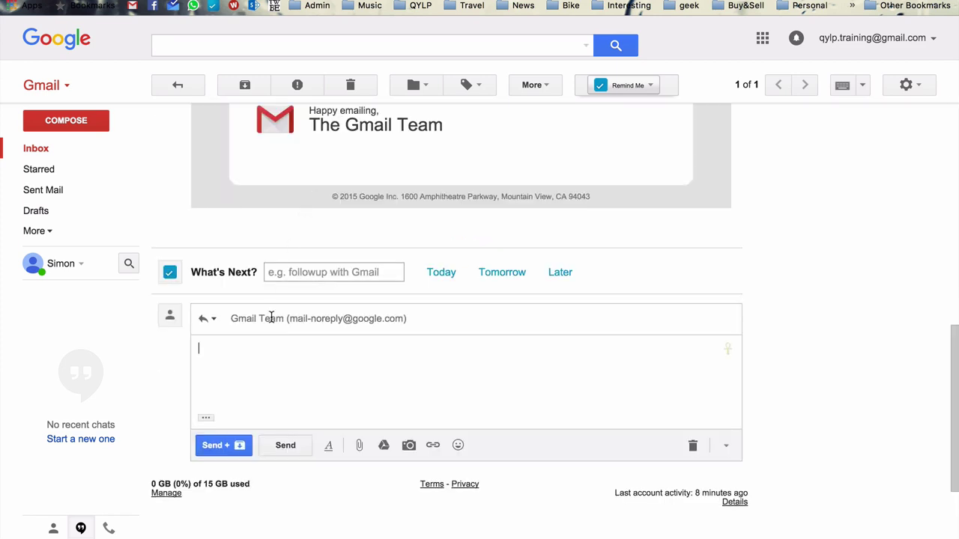
type("Hi Google")
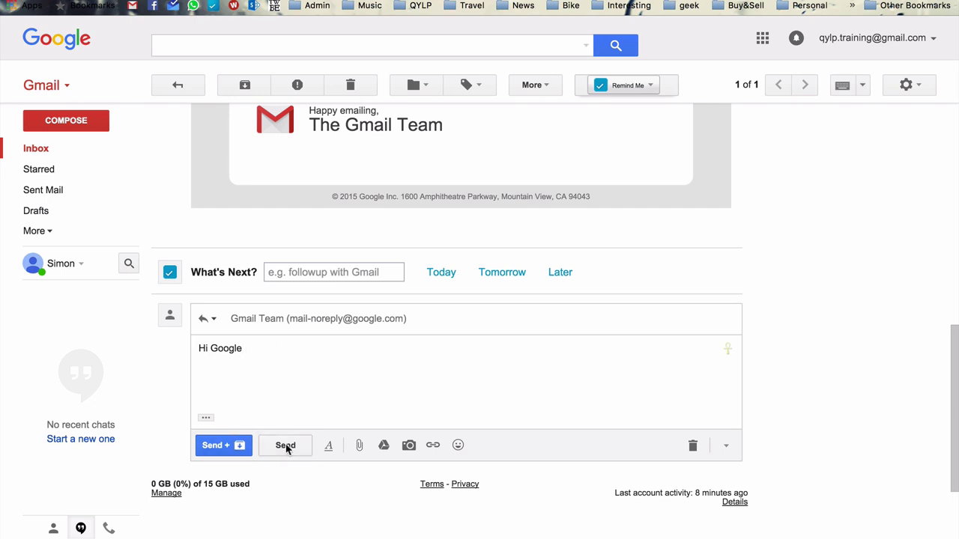
left_click(217, 445)
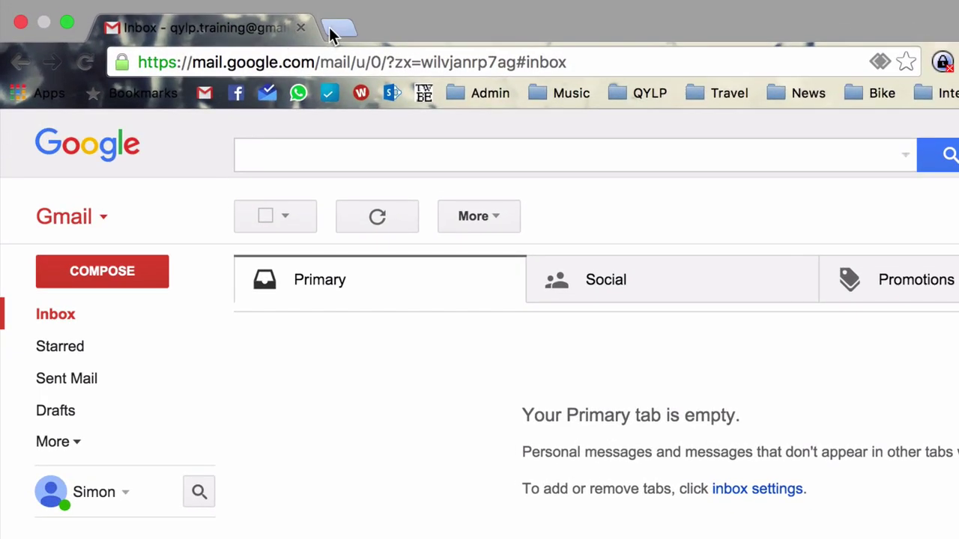
Step: Search 'boomerang for gmail' in a new tab and add the Boomerang extension to Chrome
left_click(330, 30)
type("b")
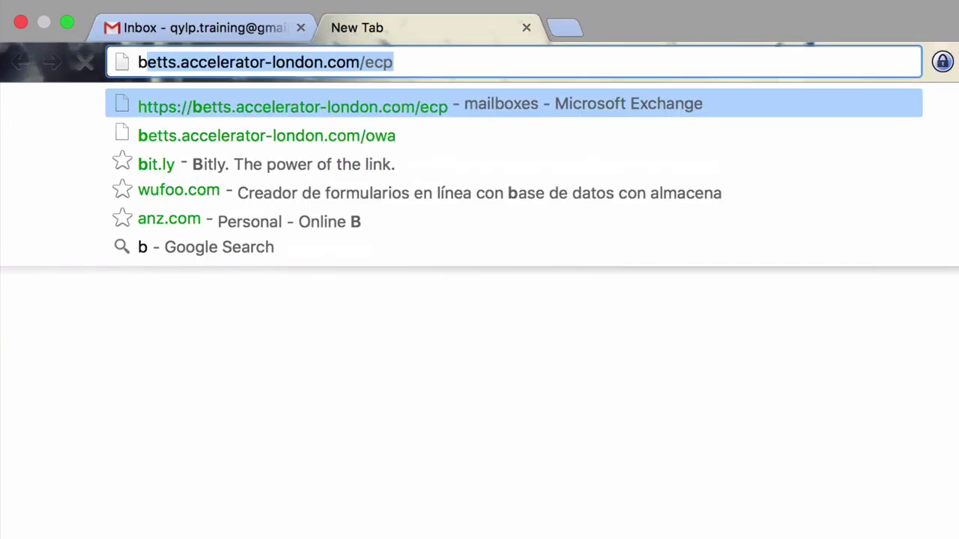
type("oomerang for gmail")
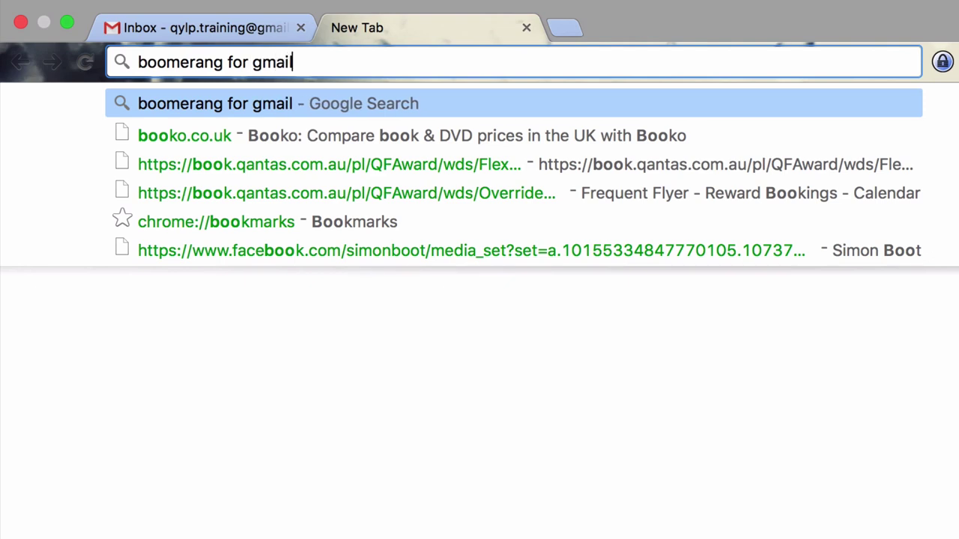
key("Return")
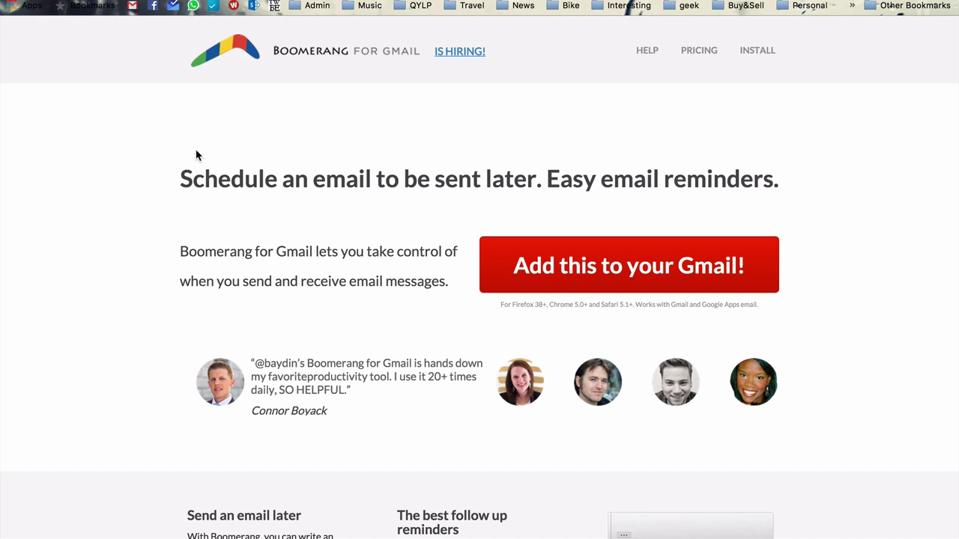
left_click(574, 270)
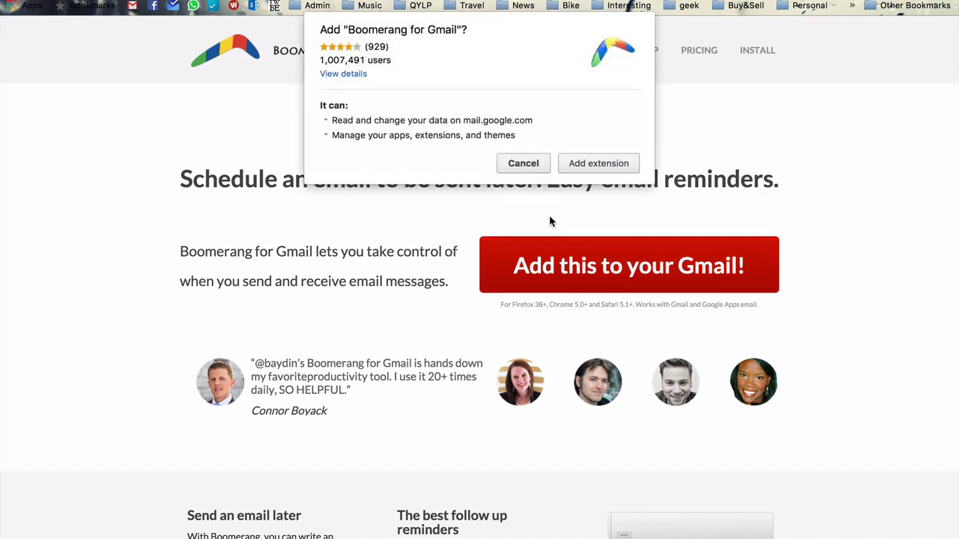
left_click(585, 166)
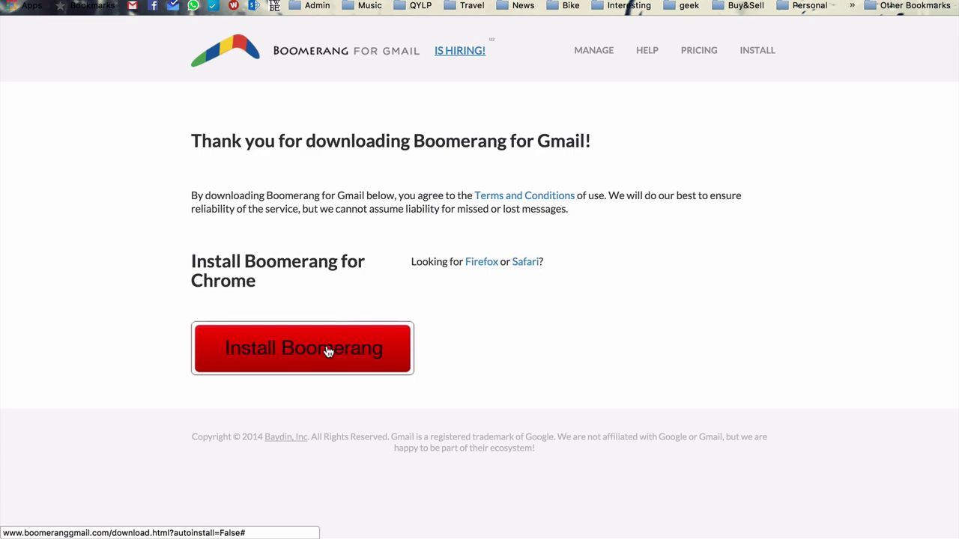
Step: Back in Gmail after installing Boomerang, compose a 'Test' email to a contact with body 'Hi / This is a test.' and a sign-off
left_click(326, 345)
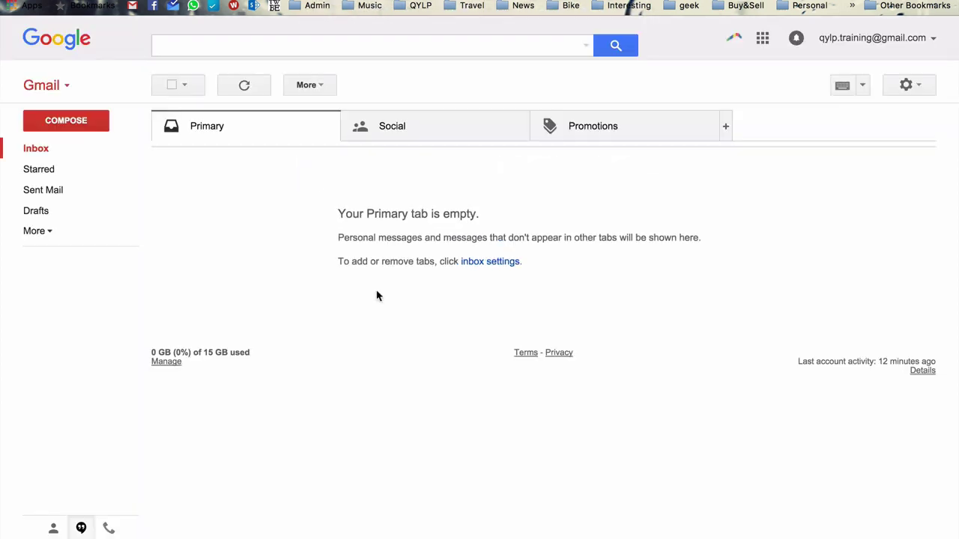
left_click(68, 124)
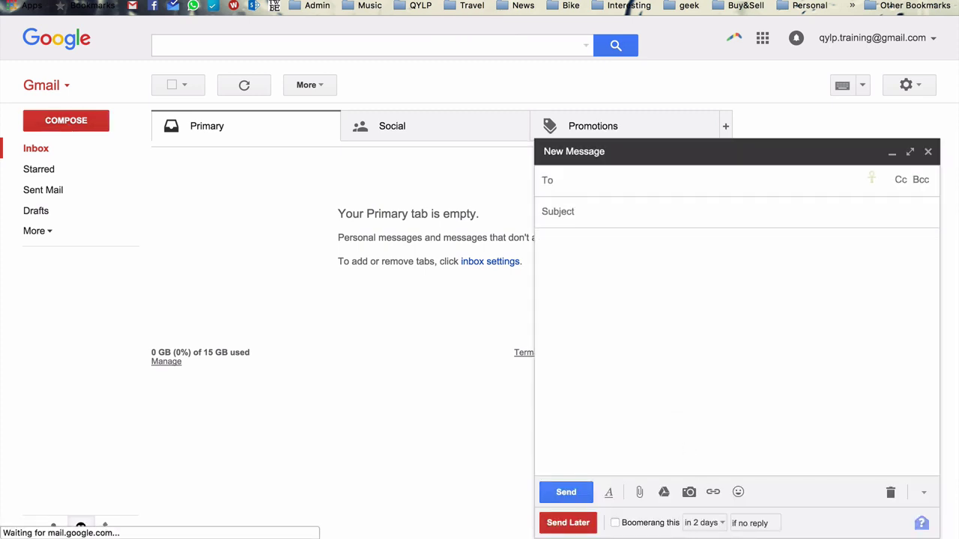
type("s")
key("Tab")
type("Test")
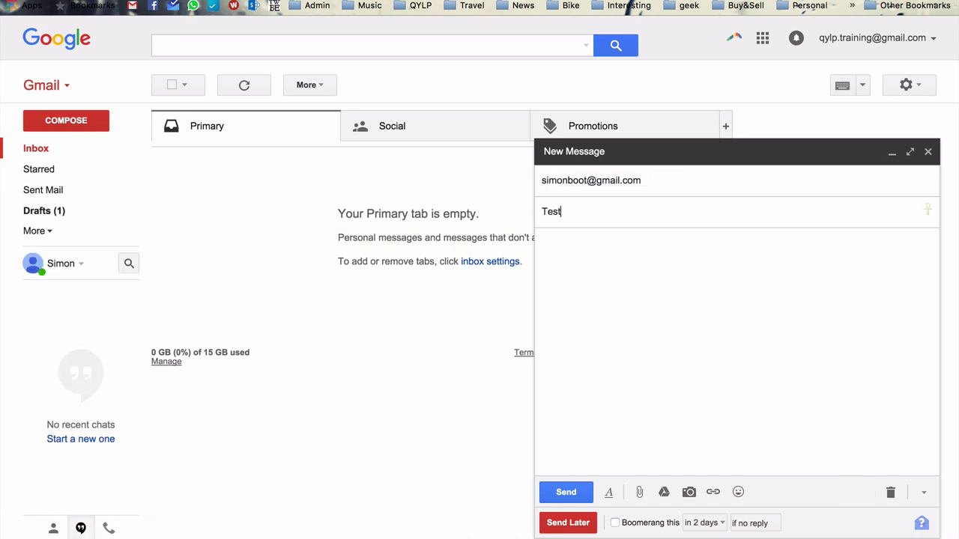
key("Tab")
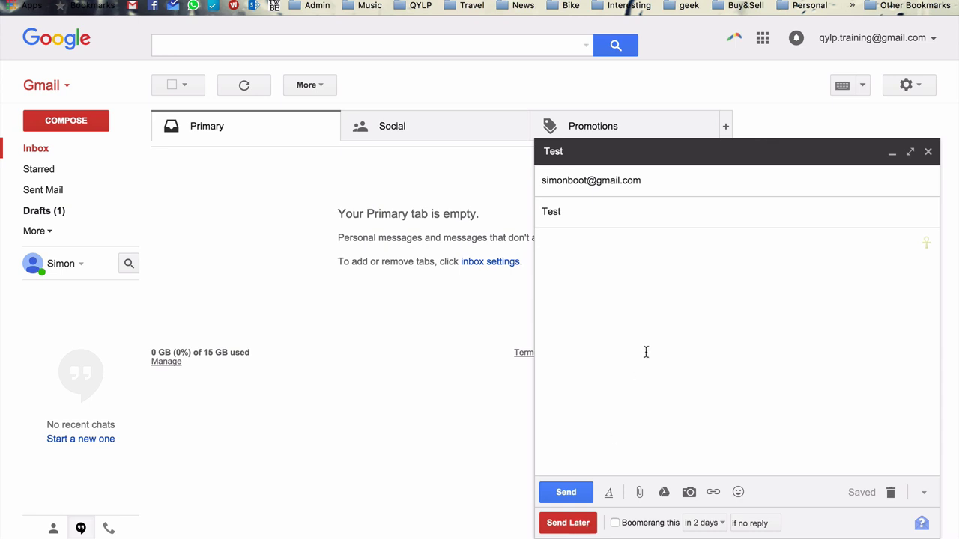
type("Hi")
key("Return")
key("Return")
type("This is a test.")
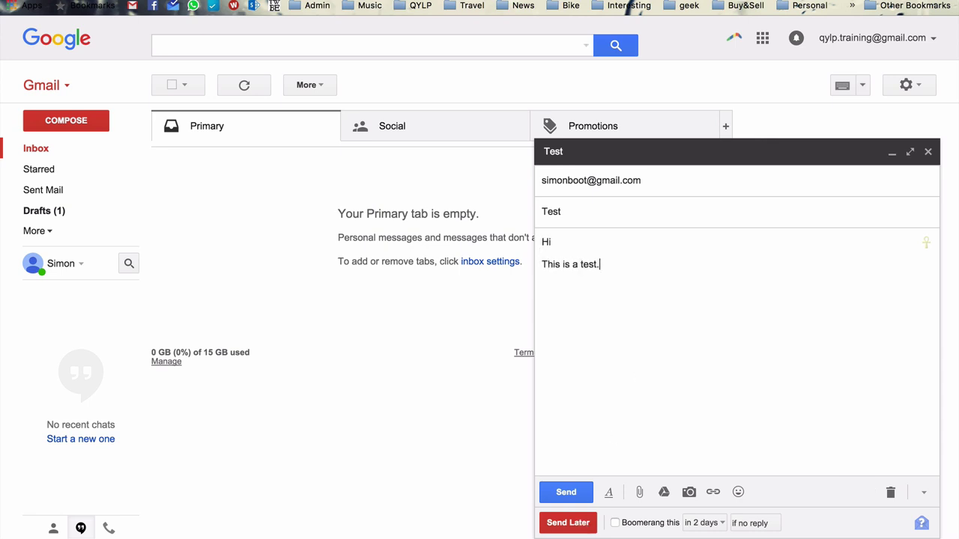
key("Return")
type("Simon")
Step: Turn on the Boomerang follow-up and schedule the email to send in 1 hour
left_click(616, 524)
left_click(568, 523)
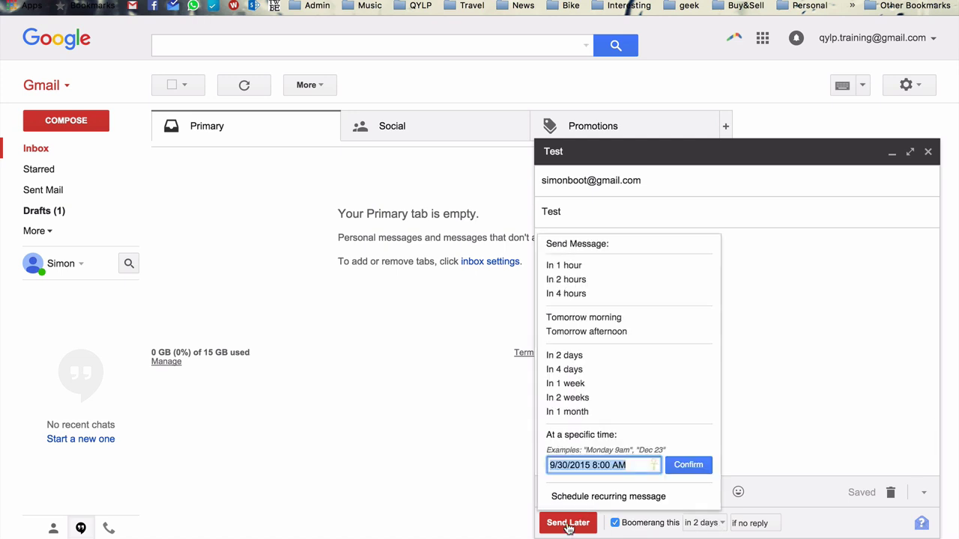
left_click(567, 266)
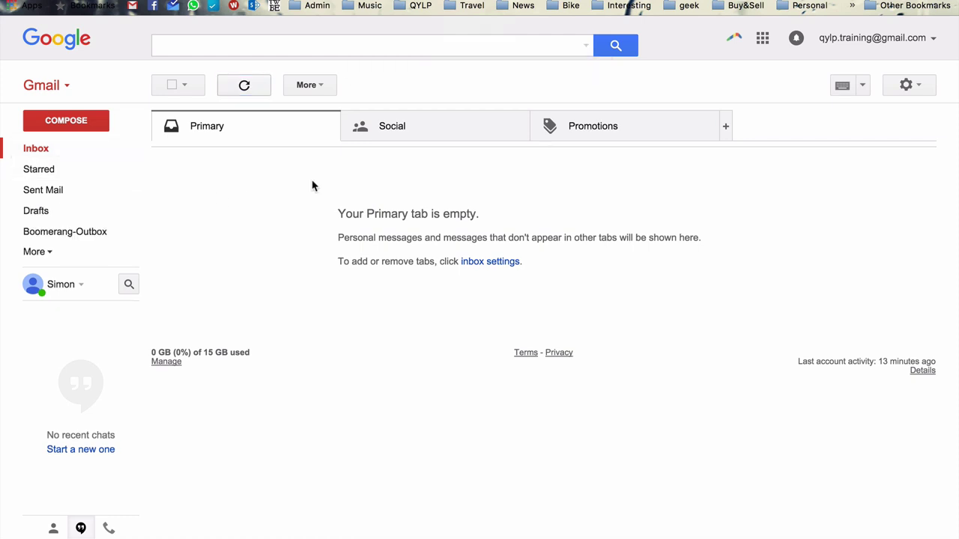
Step: Send a 'Hi from us' email to your own address, then go to the Inbox
left_click(71, 123)
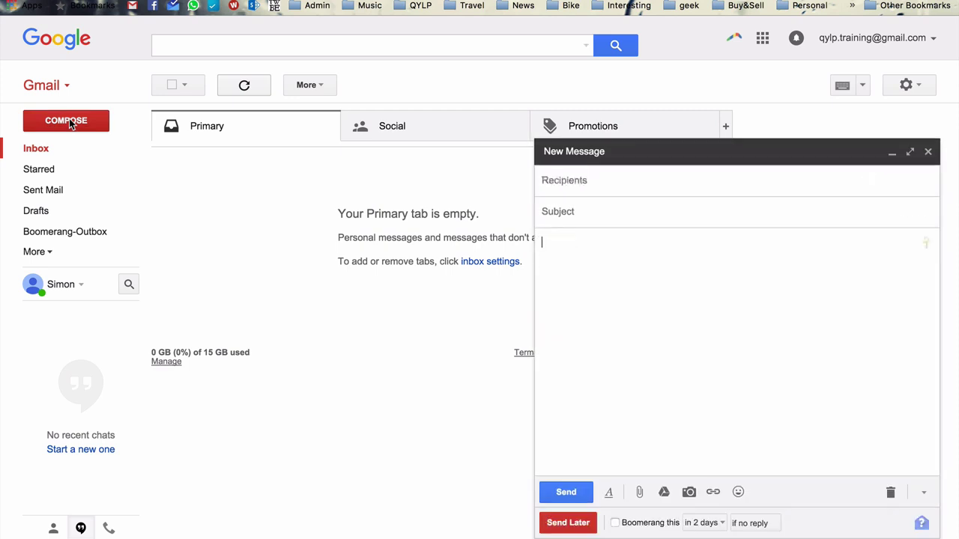
type("q")
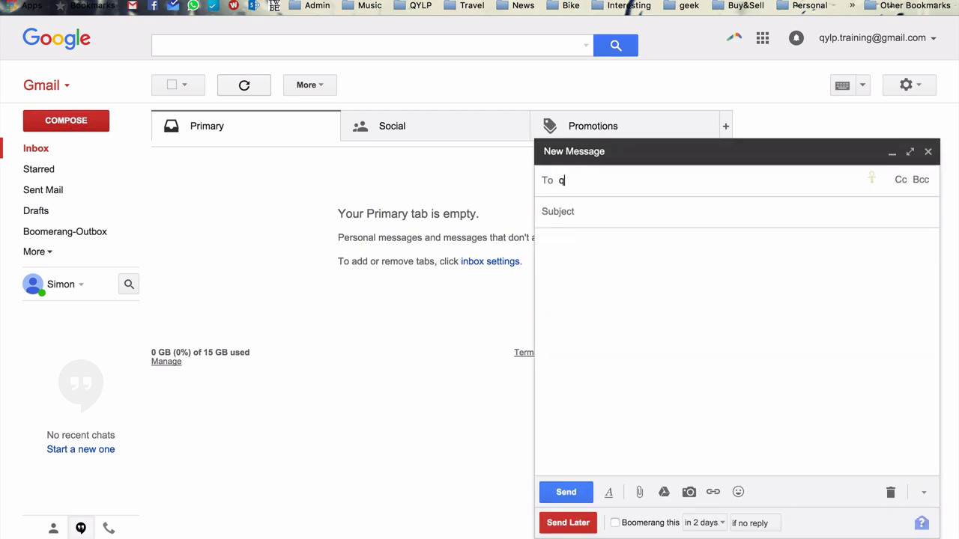
key("Return")
key("Tab")
type("Hi from us")
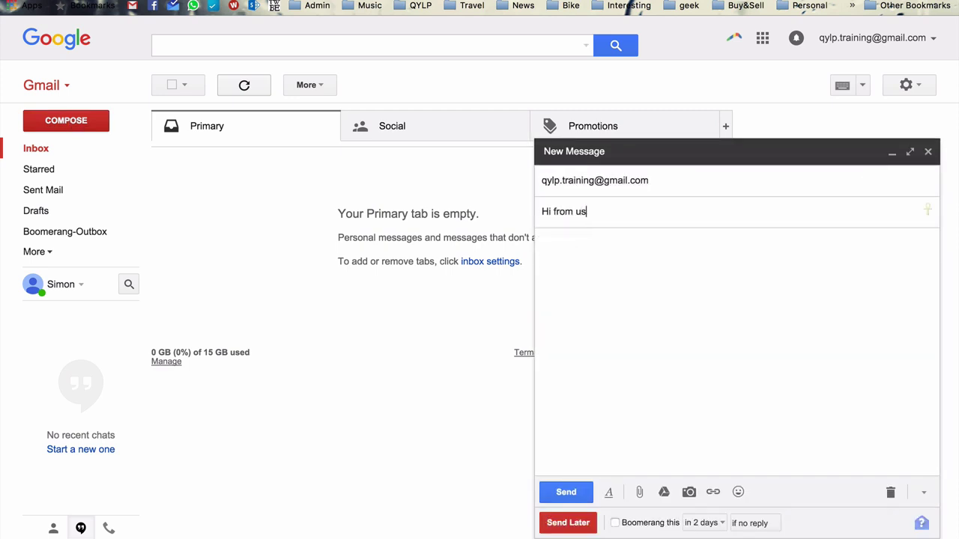
key("Tab")
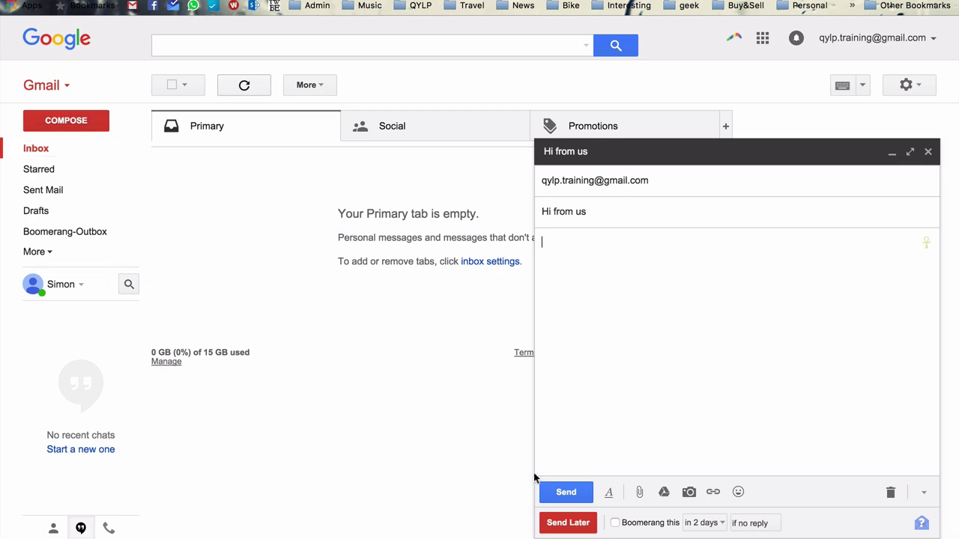
left_click(565, 495)
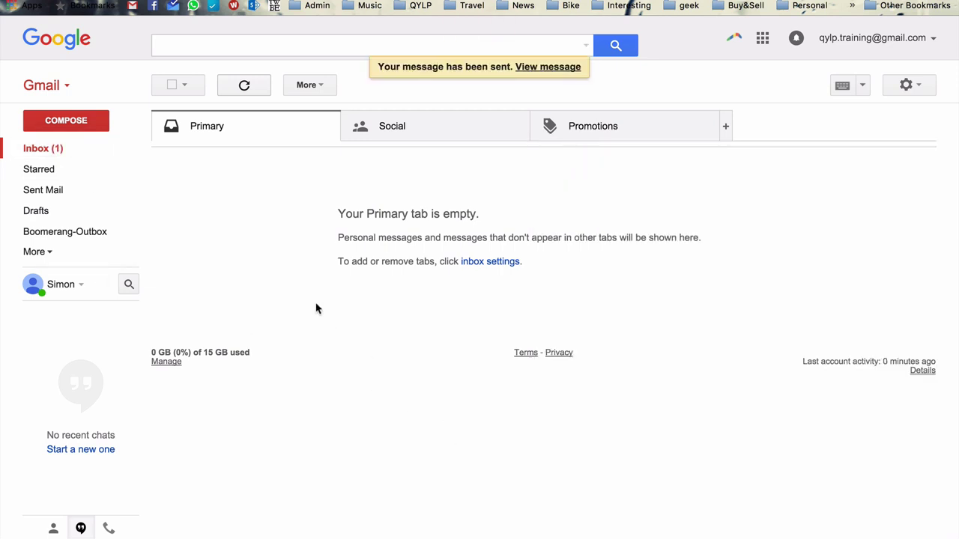
left_click(51, 151)
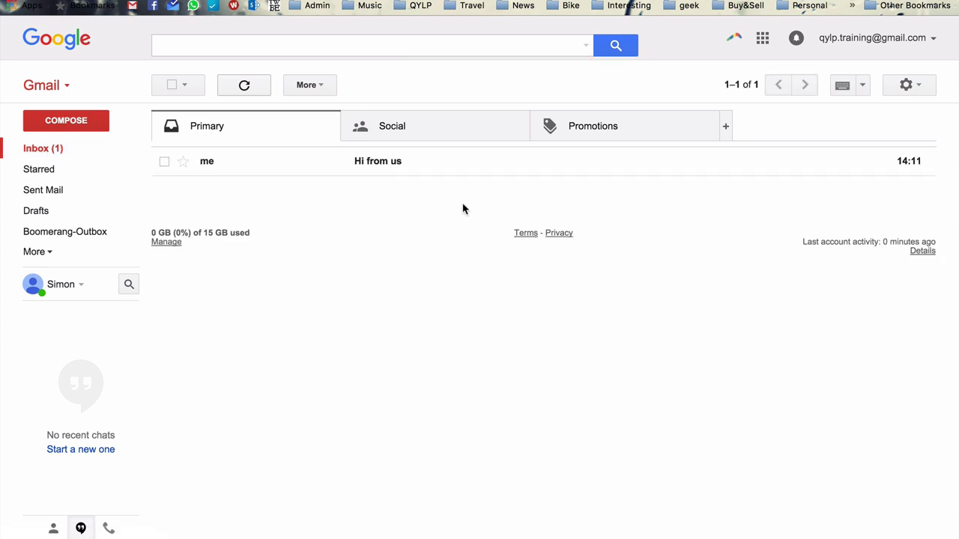
Step: Open the 'Hi from us' message and Boomerang it to return tomorrow morning
left_click(418, 164)
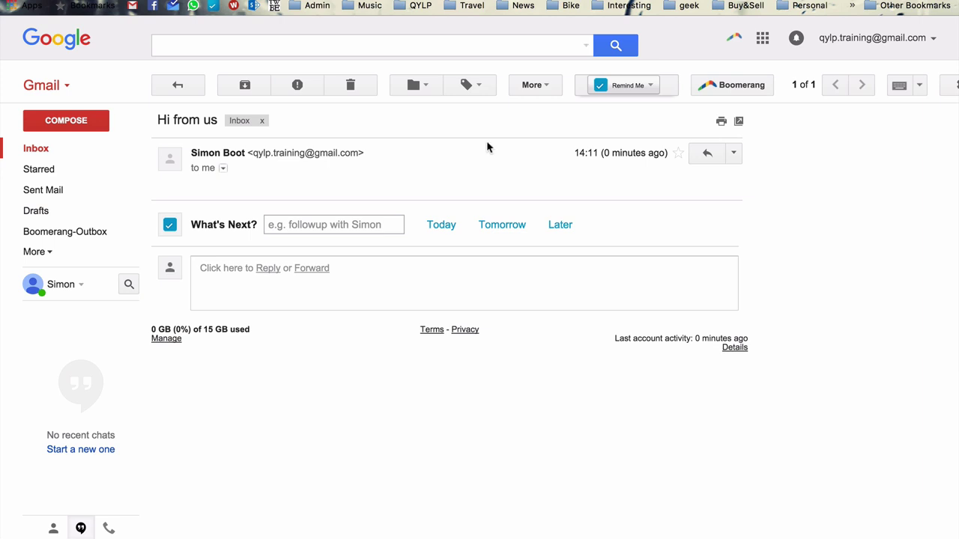
left_click(712, 89)
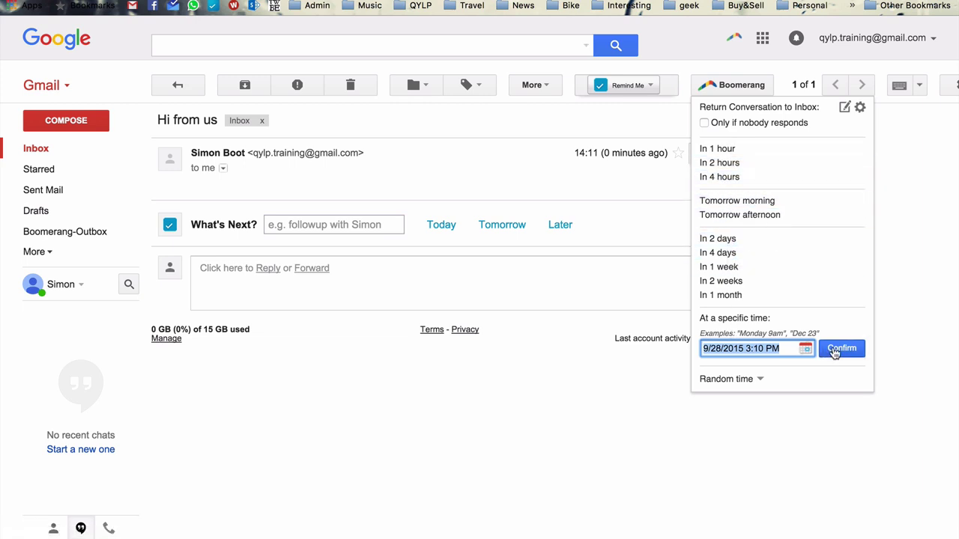
left_click(813, 349)
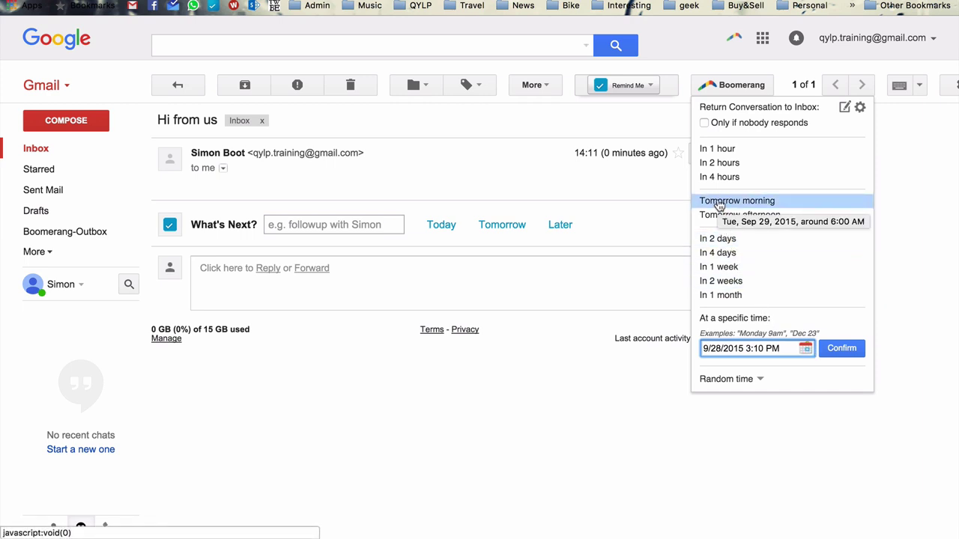
left_click(718, 200)
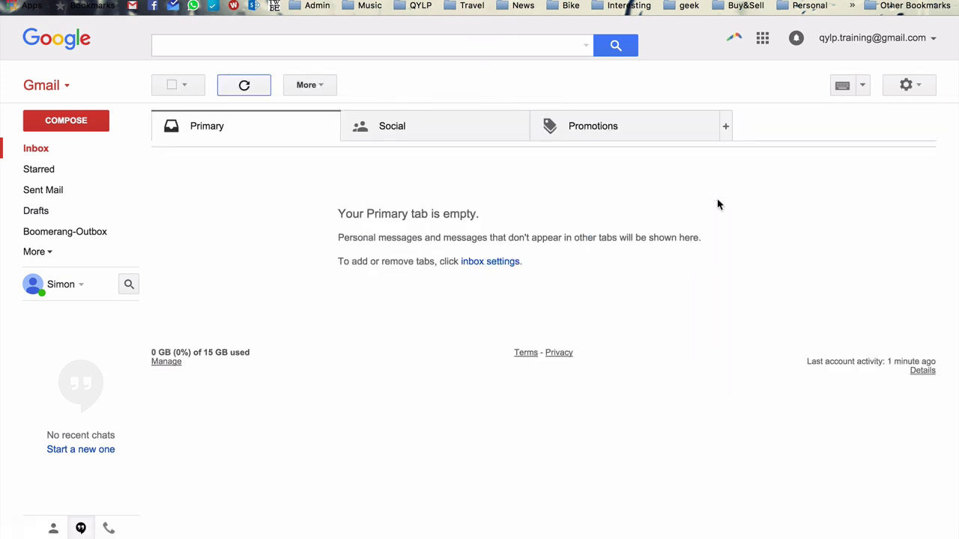
left_click(43, 252)
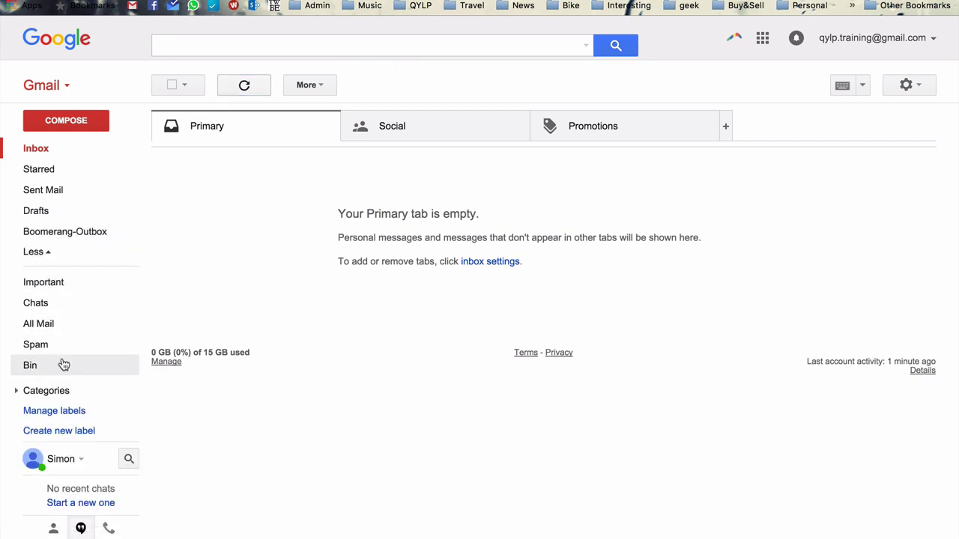
left_click(66, 231)
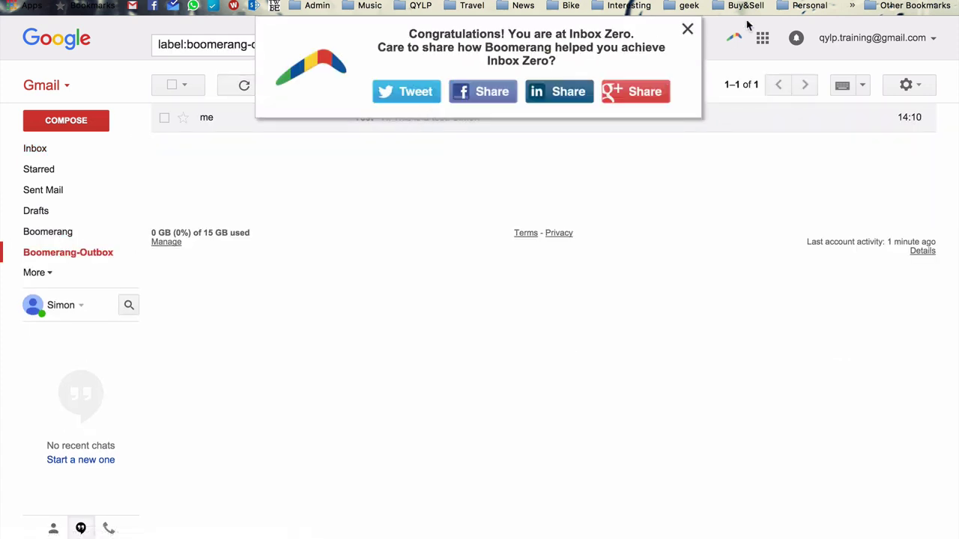
left_click(688, 30)
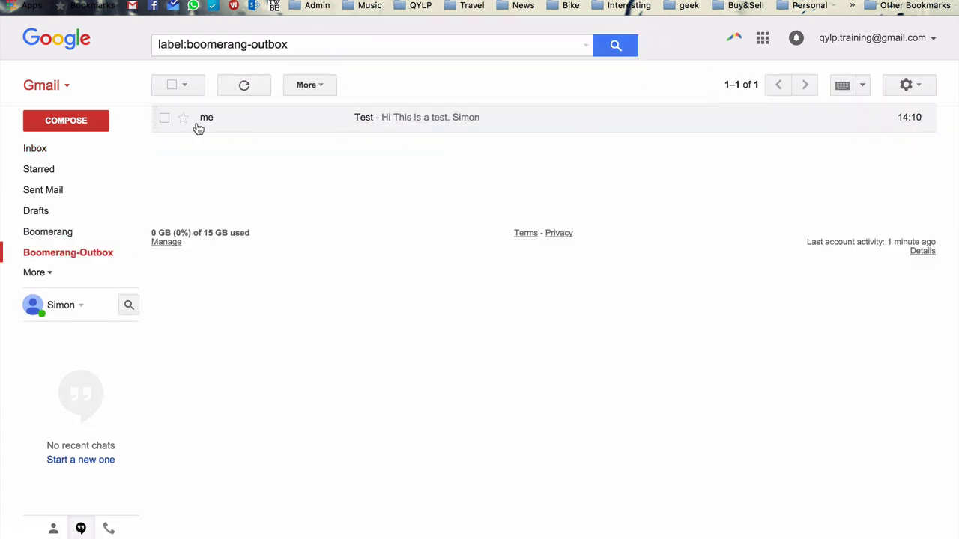
left_click(165, 118)
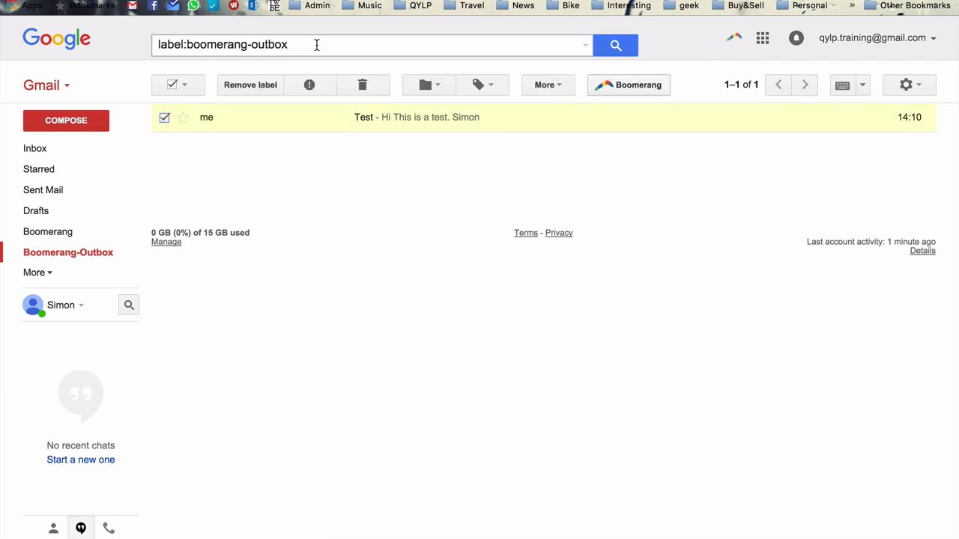
left_click(317, 44)
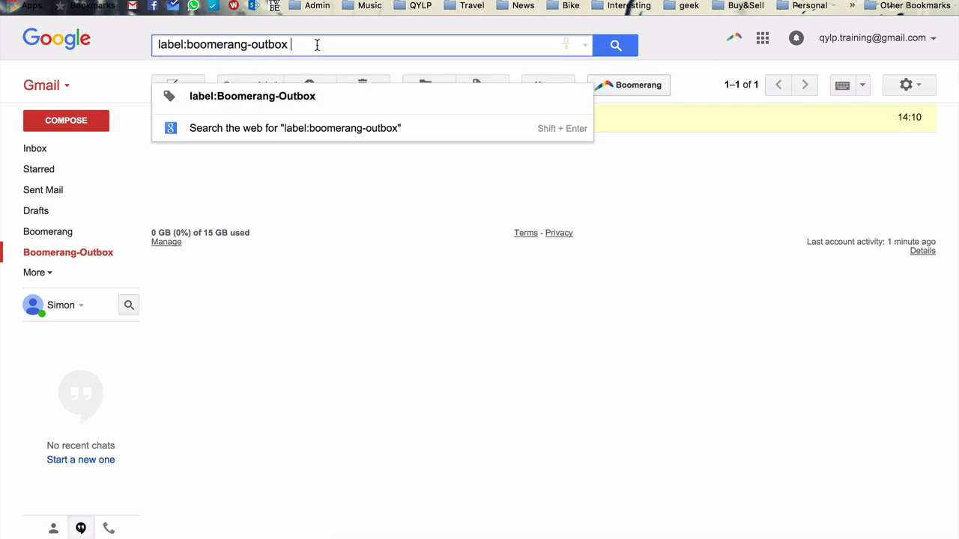
key("super+a")
key("BackSpace")
key("Return")
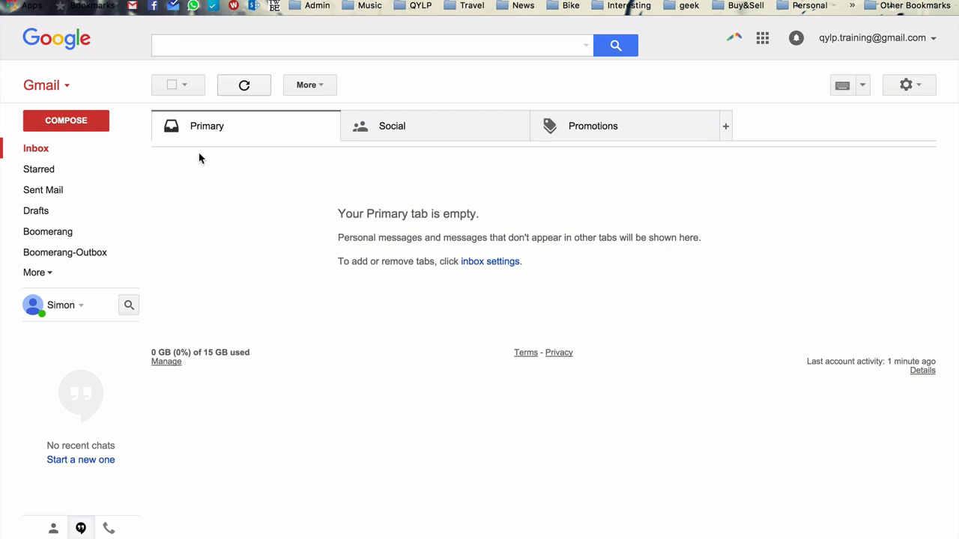
Step: In General settings, enable Undo Send with a 10-second cancellation period and save changes
left_click(909, 86)
left_click(858, 230)
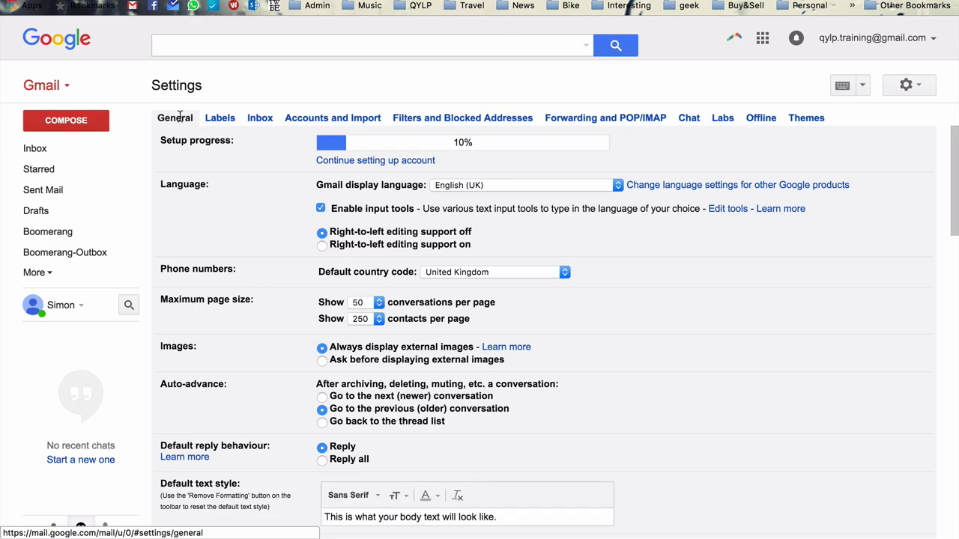
scroll(289, 279, "down", 5)
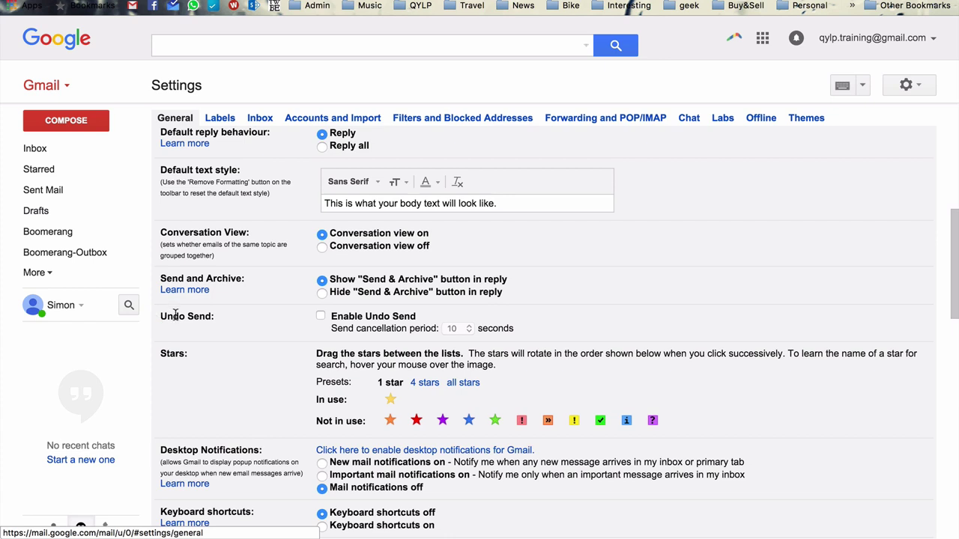
double_click(175, 316)
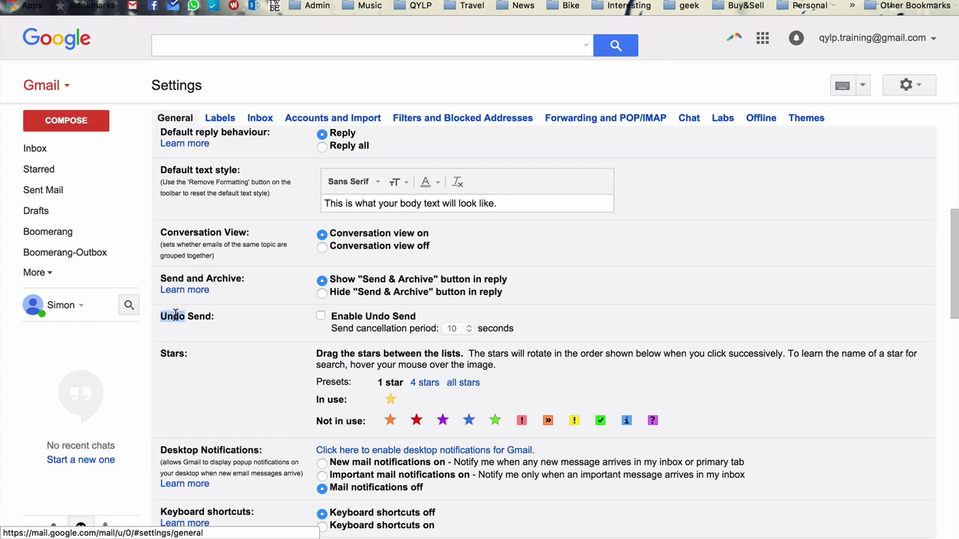
left_click(320, 317)
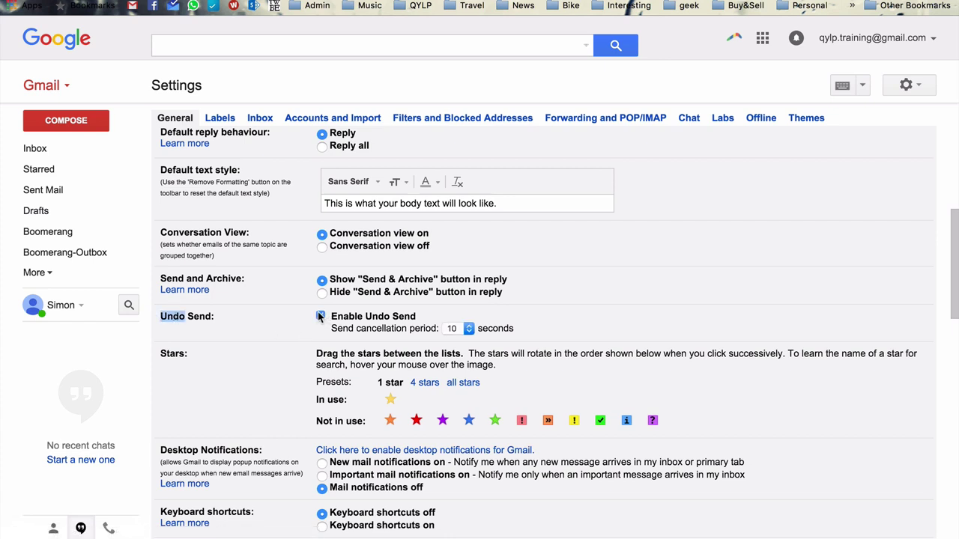
left_click(467, 328)
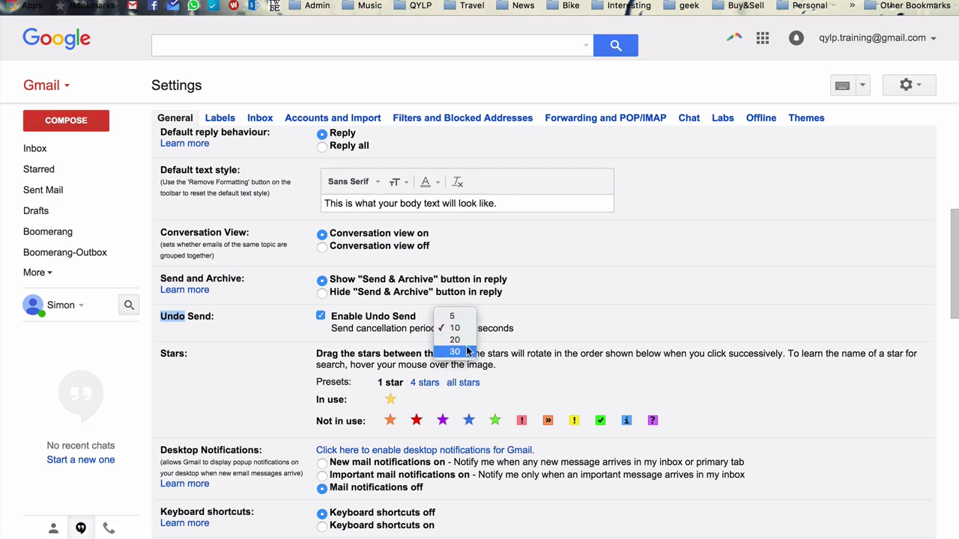
left_click(465, 328)
scroll(449, 333, "down", 12)
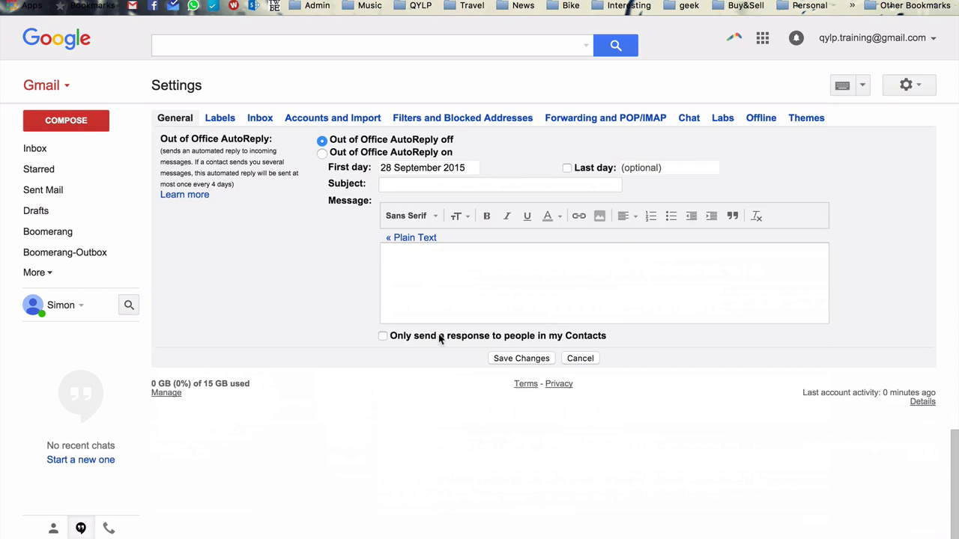
left_click(520, 359)
Step: Compose a 'Hello again' email to a contact with a greeting line and a placeholder 'xxx' line
left_click(70, 121)
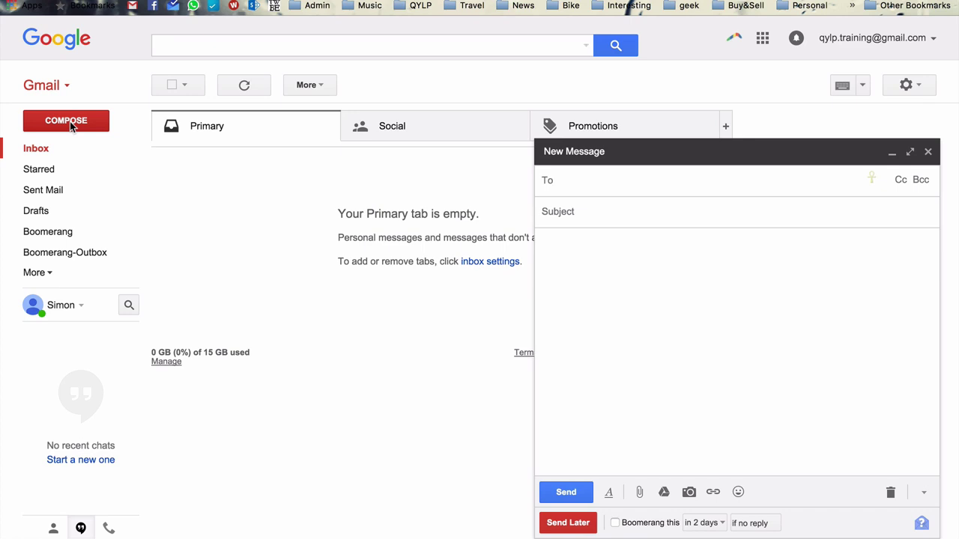
type("simon")
key("Tab")
type("Hello again")
key("Tab")
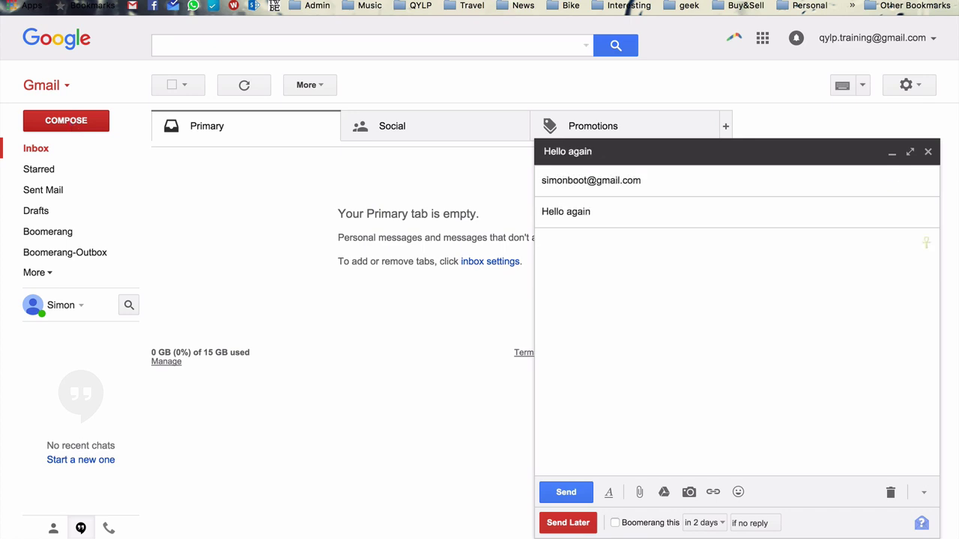
type("Hi Simon")
key("BackSpace")
key("BackSpace")
type("on")
key("Return")
type("xxx")
key("Return")
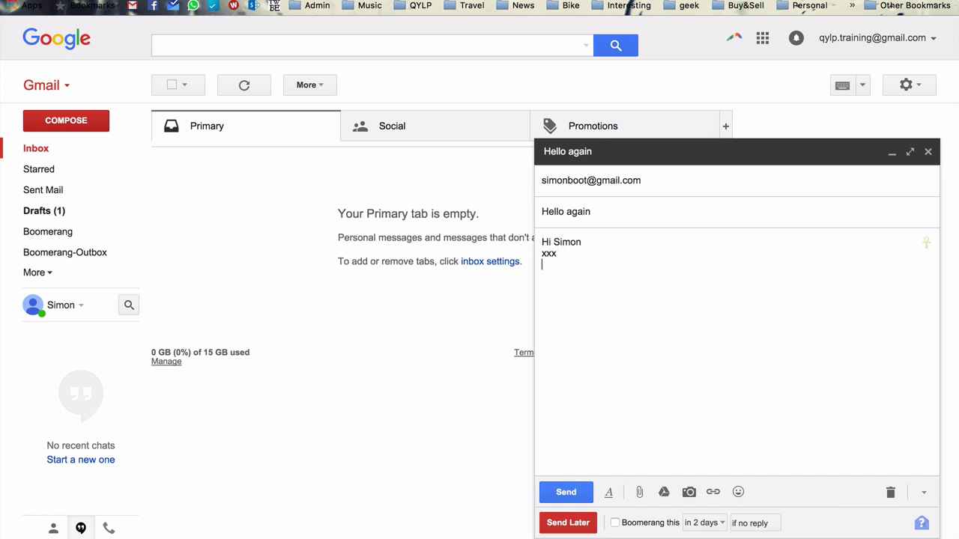
Step: Send it, undo the send, and replace 'xxx' with 'Blah.', 'Bye' and a sign-off
left_click(565, 493)
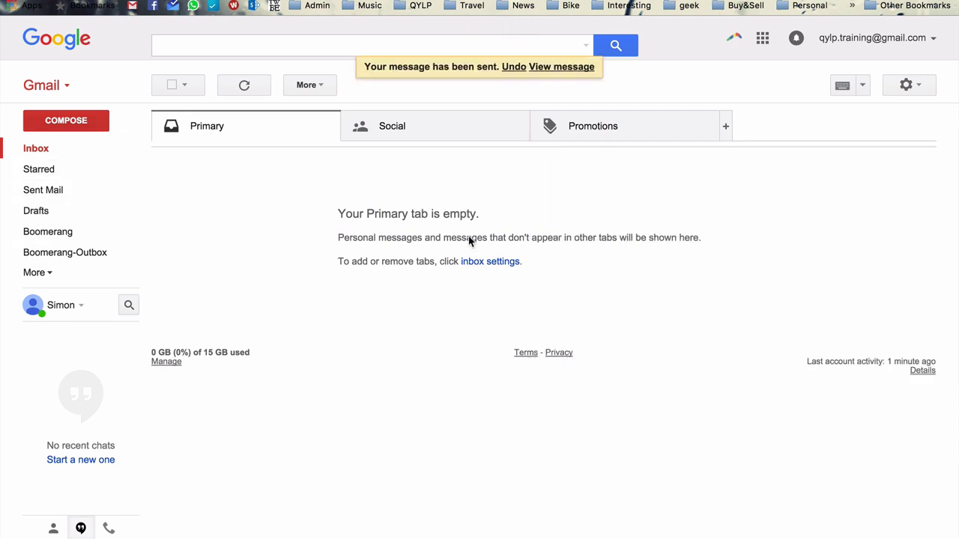
left_click(514, 69)
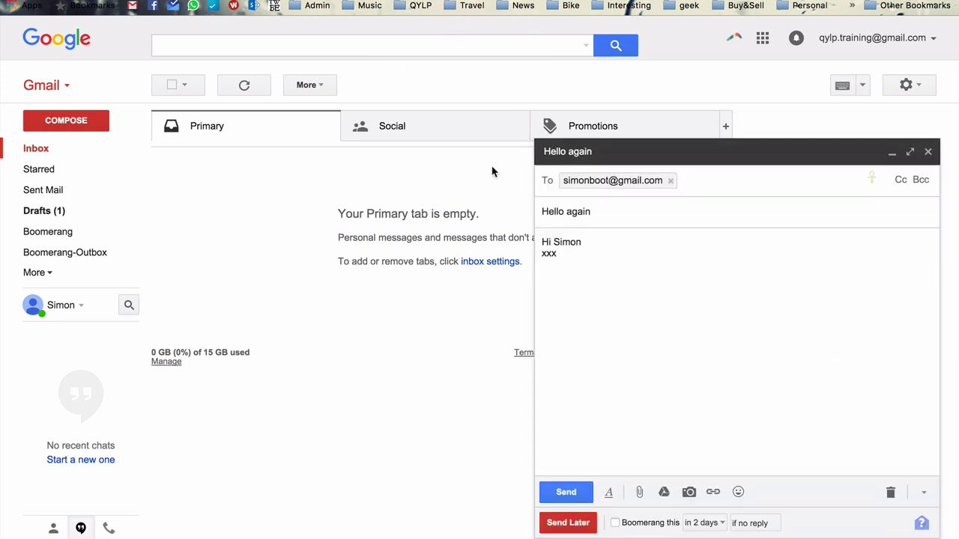
left_click(605, 268)
key("shift+Up")
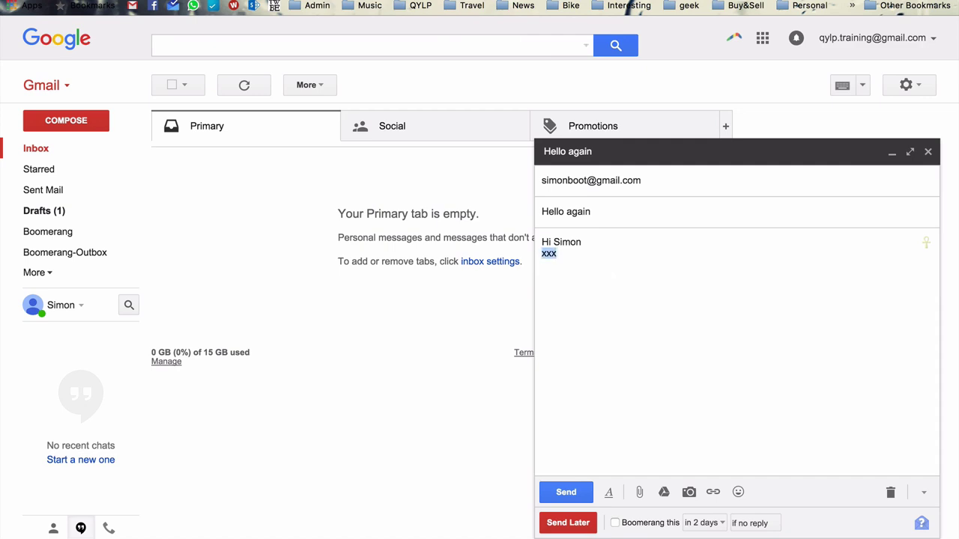
key("BackSpace")
type("Blah.")
key("Return")
type("Bye")
key("Return")
type("Simon")
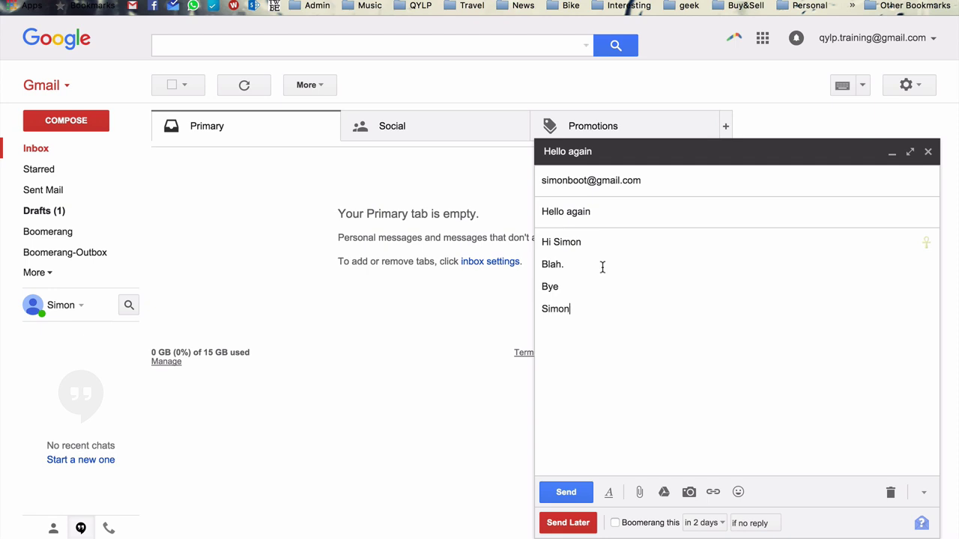
Step: Send the revised email, undo once more, then send it for good
left_click(574, 497)
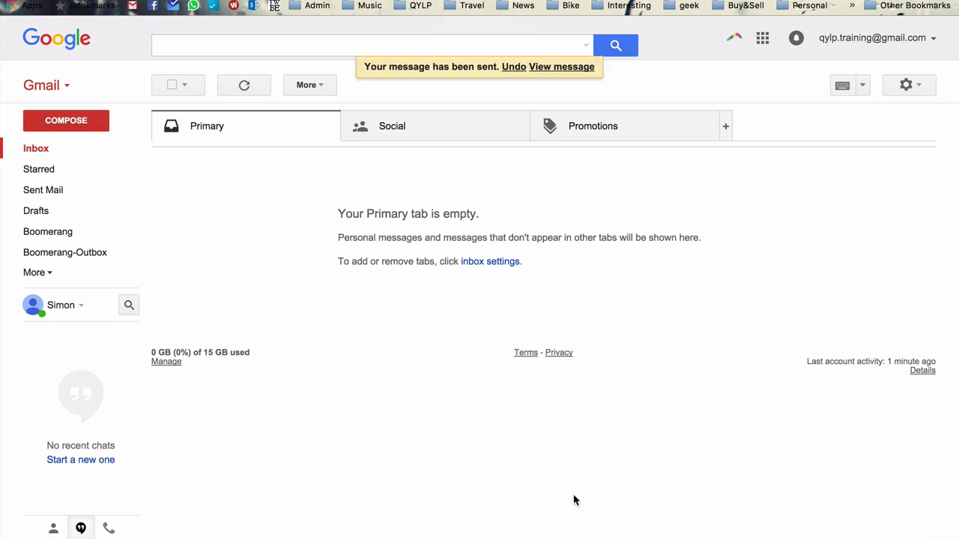
left_click(515, 67)
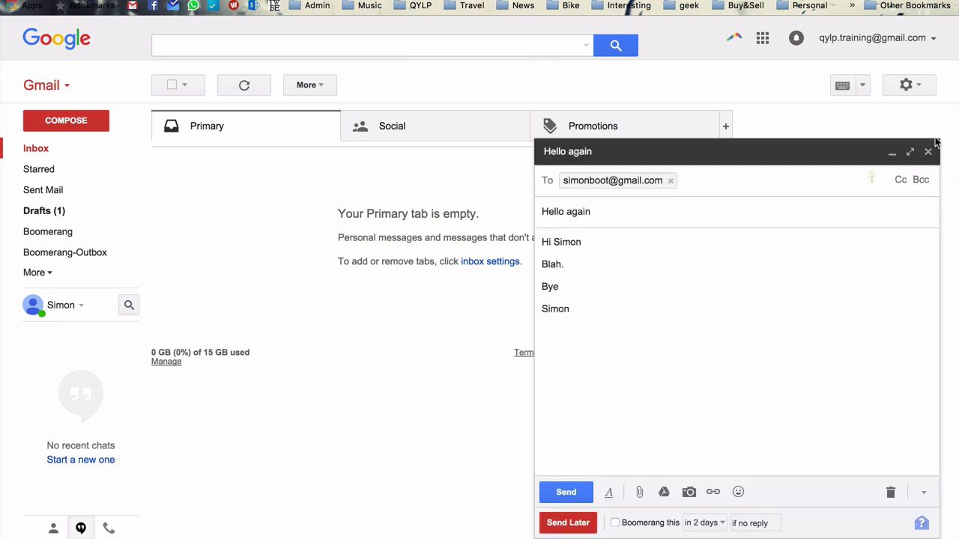
left_click(558, 492)
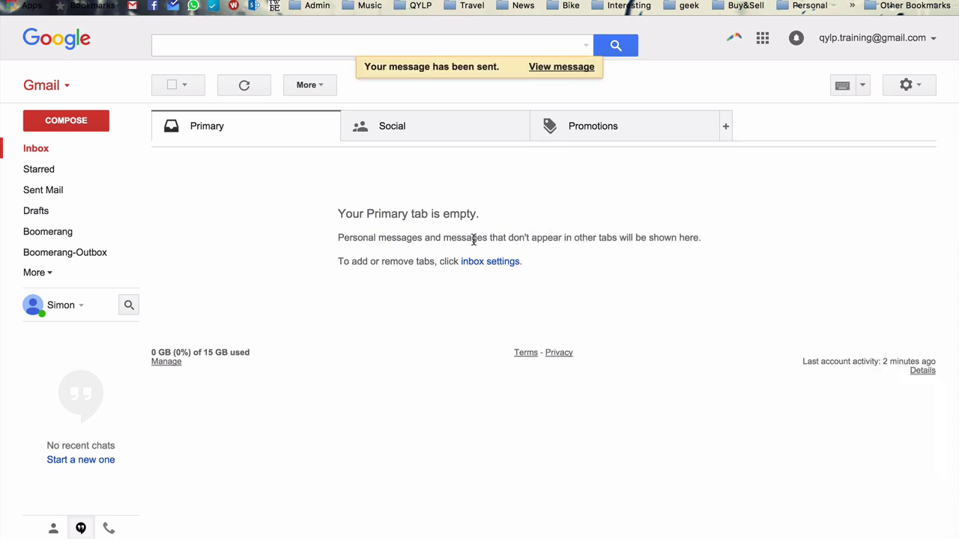